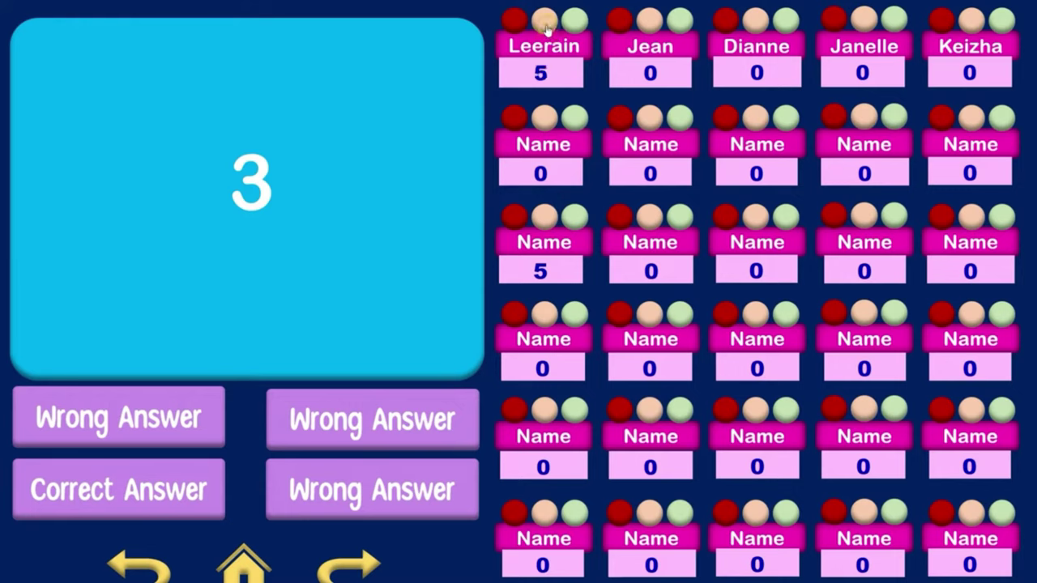
# - Add 10 points for the first learner and 5 for the fourth, and reset the top-row learners' scores to 0
pyautogui.click(575, 25)
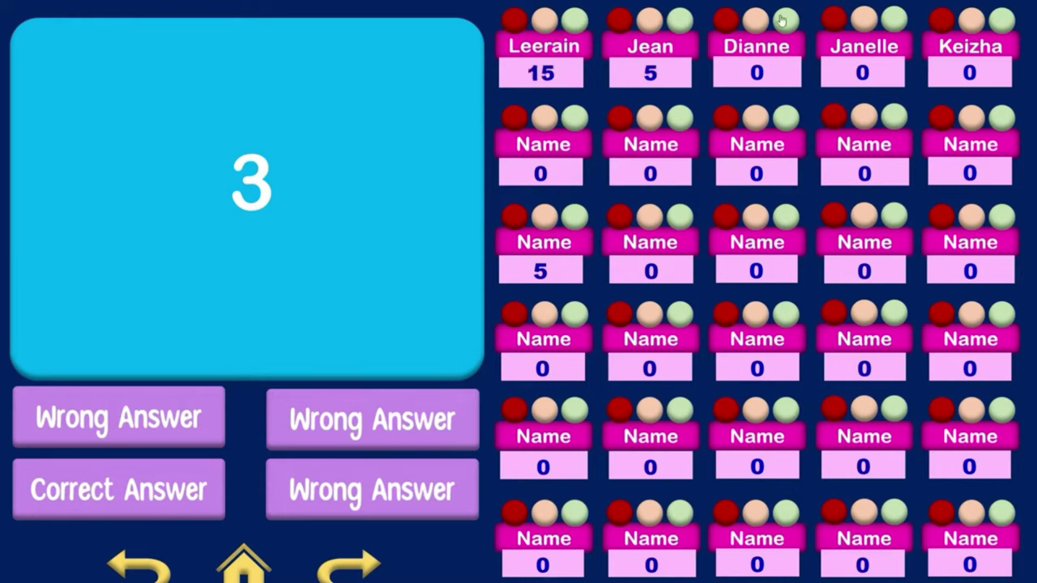
pyautogui.click(865, 23)
pyautogui.click(516, 25)
pyautogui.click(616, 18)
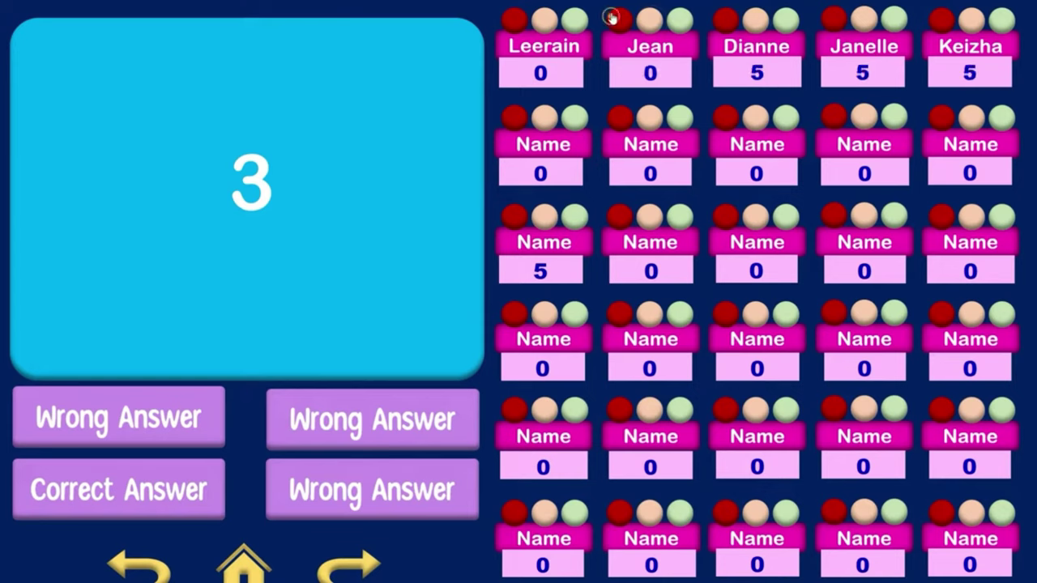
pyautogui.click(722, 18)
pyautogui.click(832, 19)
# - Award 10 points to each of the five learners in the score board's top row
pyautogui.click(575, 21)
pyautogui.click(681, 23)
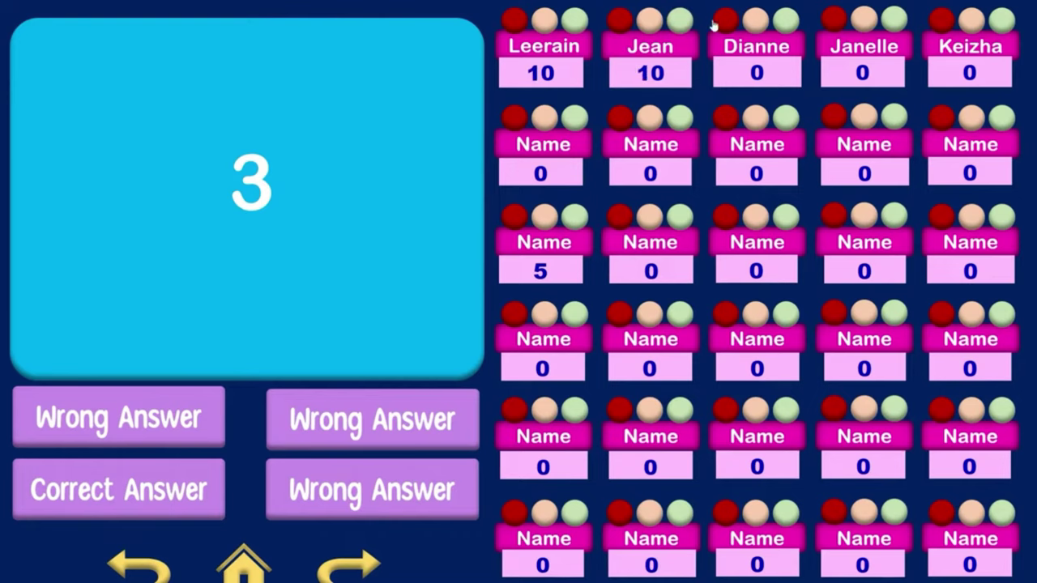
pyautogui.click(786, 22)
pyautogui.click(892, 22)
pyautogui.click(1002, 22)
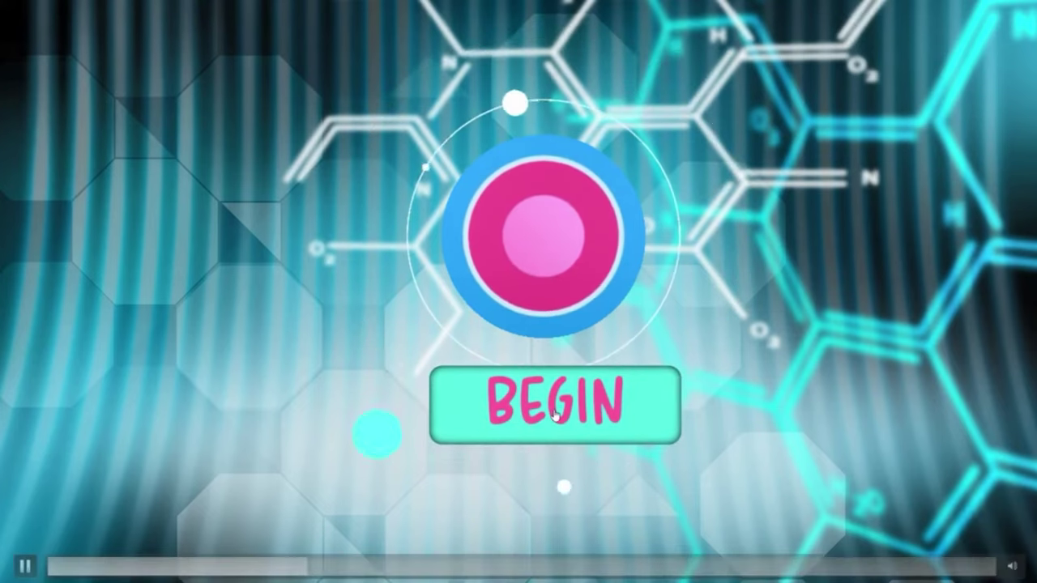
# - Begin the science quiz game and go through the question board to the spinning name wheel
pyautogui.click(554, 415)
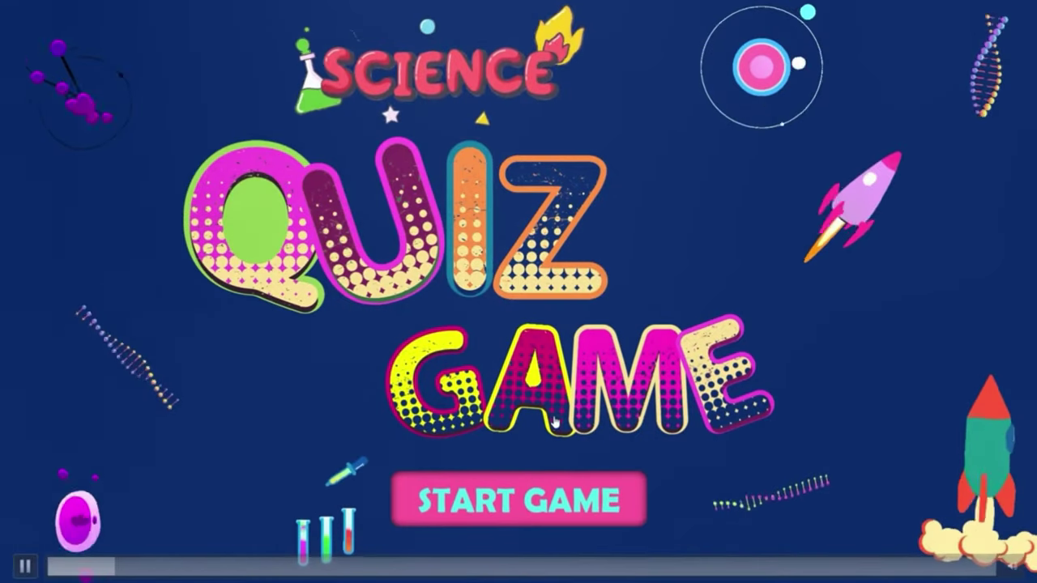
pyautogui.click(536, 509)
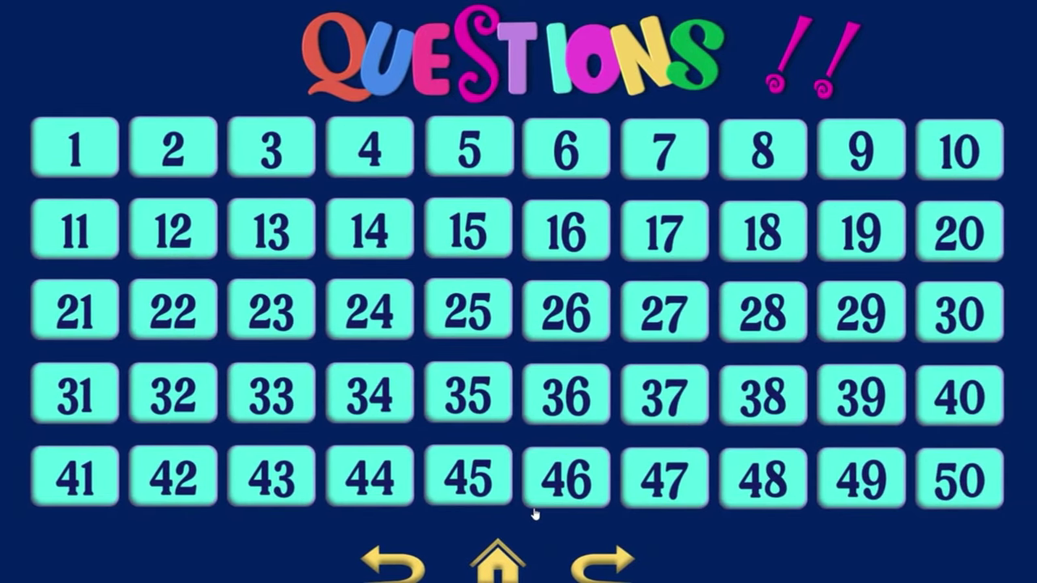
pyautogui.click(408, 572)
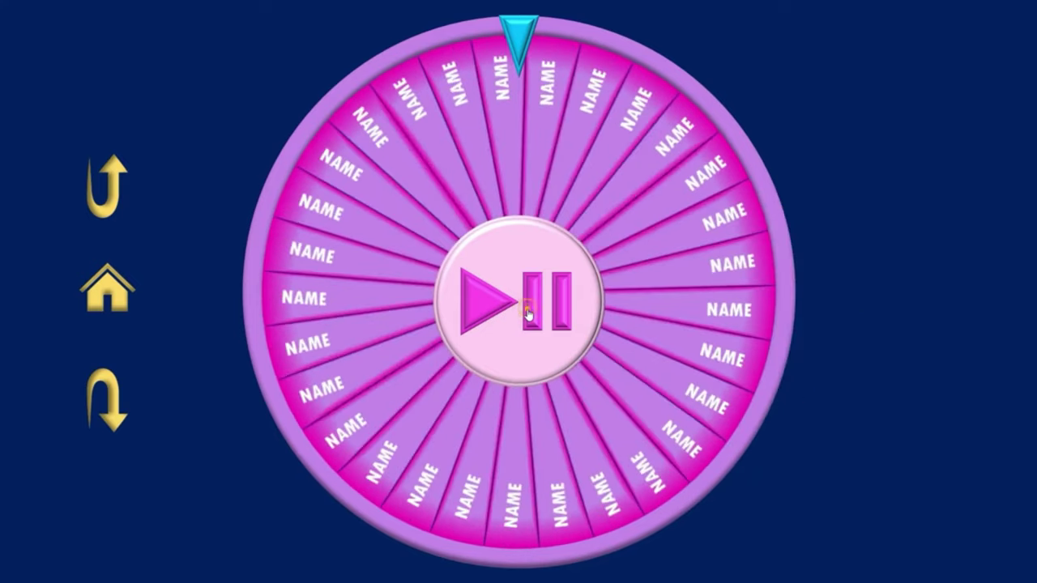
# - Open question 1 from the question board and award 5 points to the first learner
pyautogui.click(101, 384)
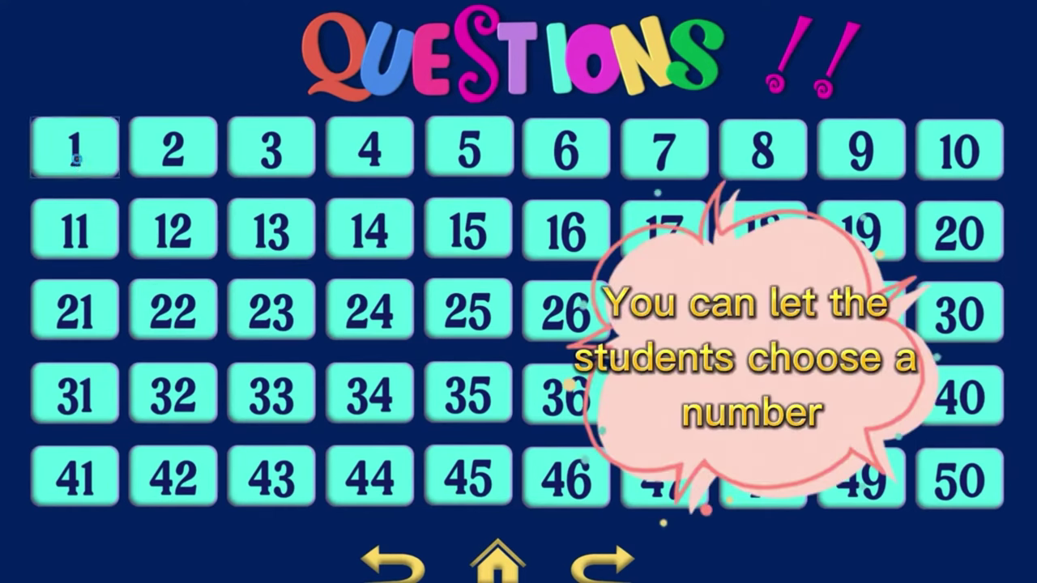
pyautogui.click(78, 165)
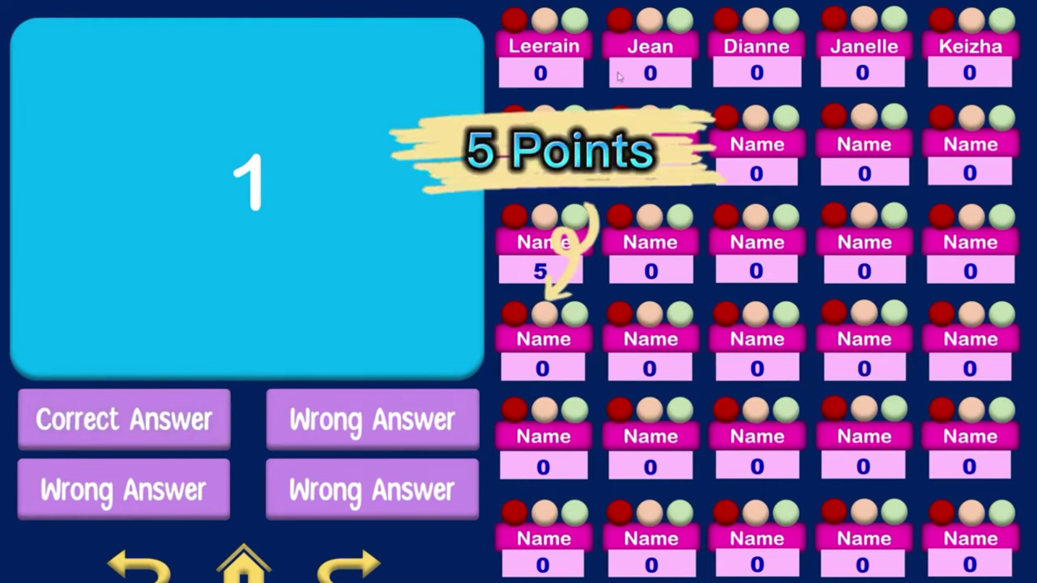
pyautogui.click(546, 31)
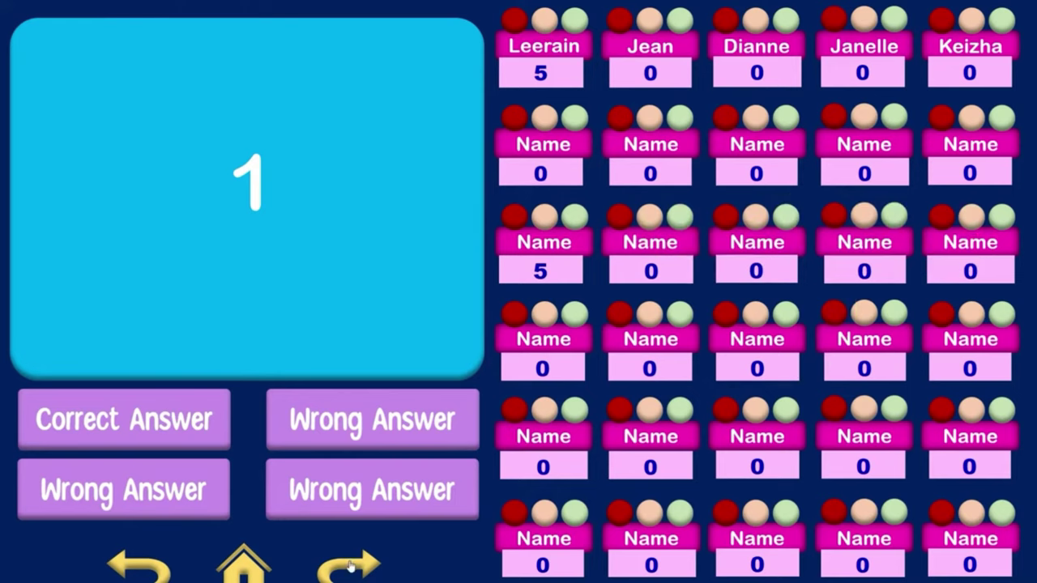
# - Return to the name wheel, spin it and stop it to pick a learner
pyautogui.click(131, 572)
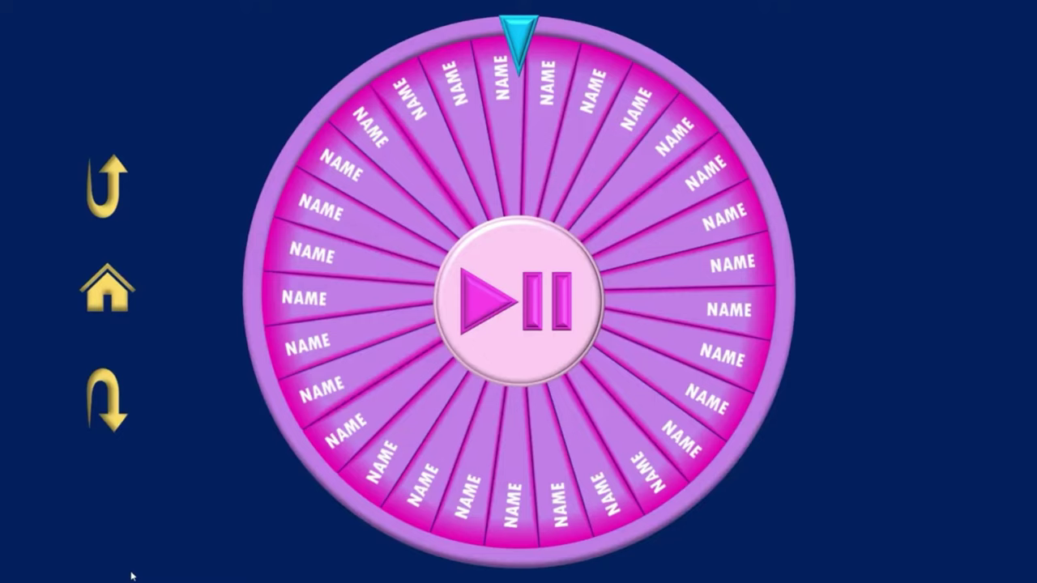
pyautogui.click(545, 293)
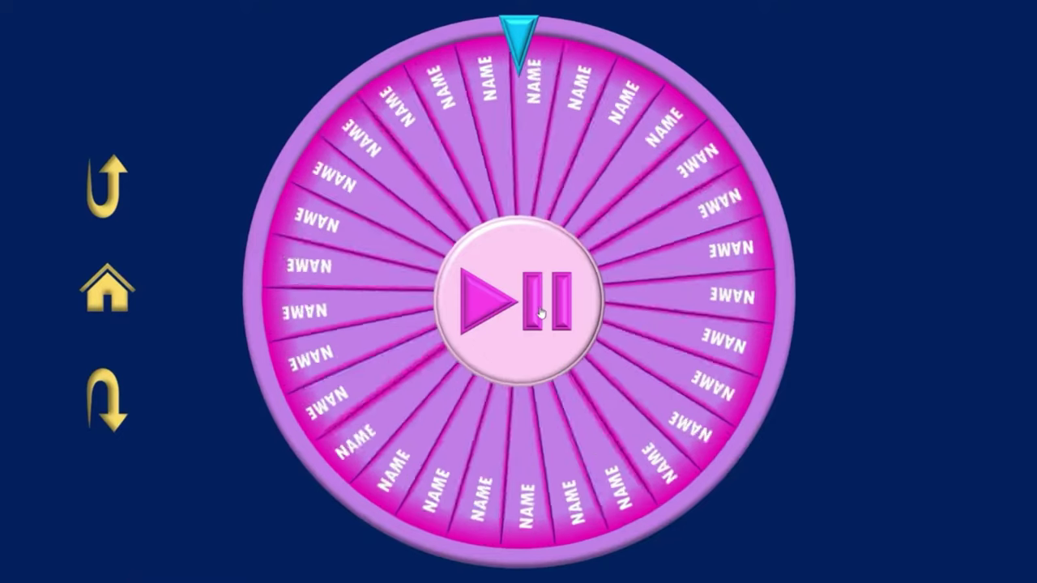
pyautogui.click(537, 315)
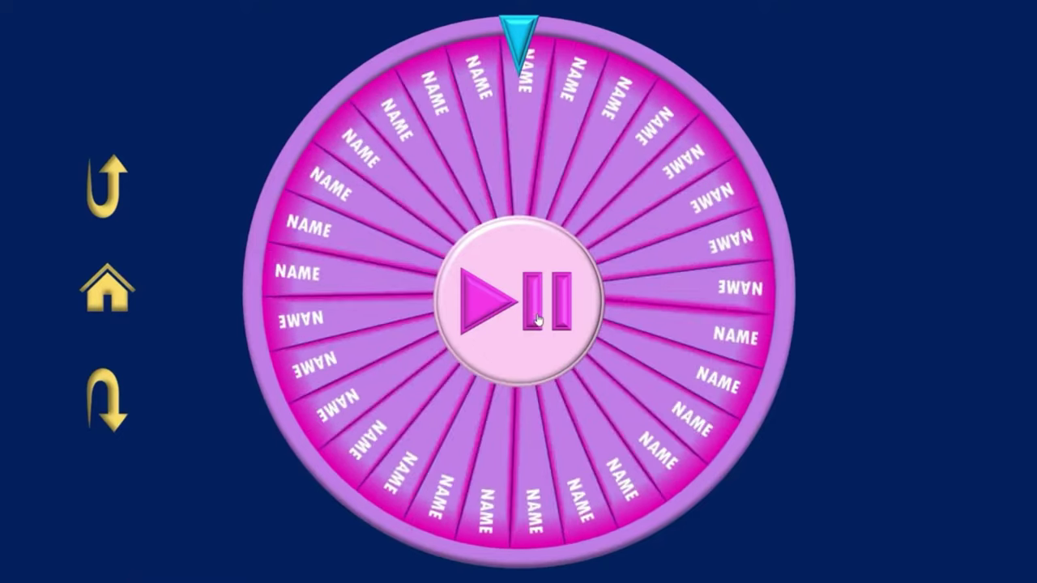
# - Open question 2, choose its correct answer and award 10 points to the first learner
pyautogui.click(100, 399)
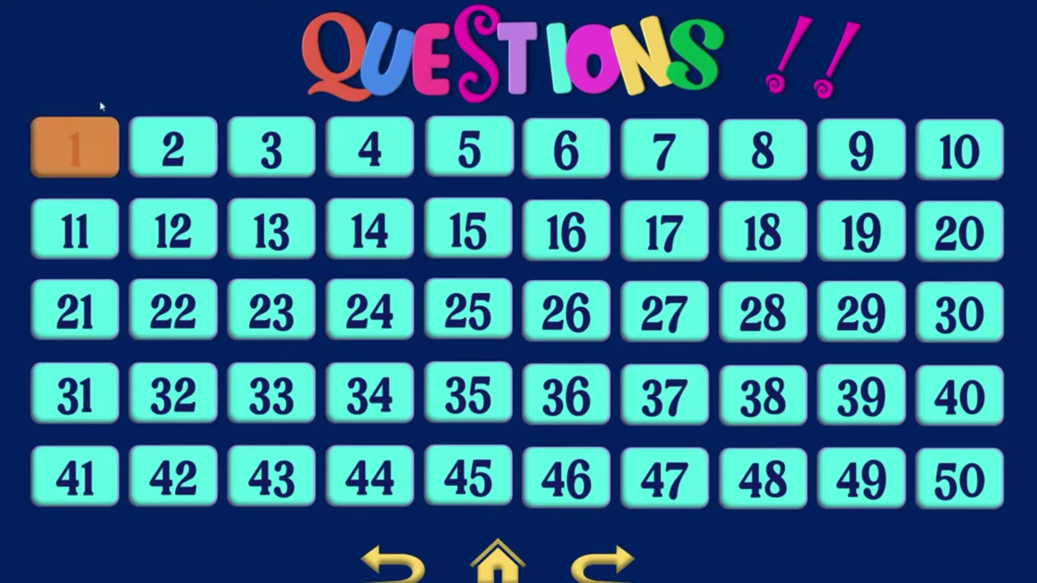
pyautogui.click(176, 165)
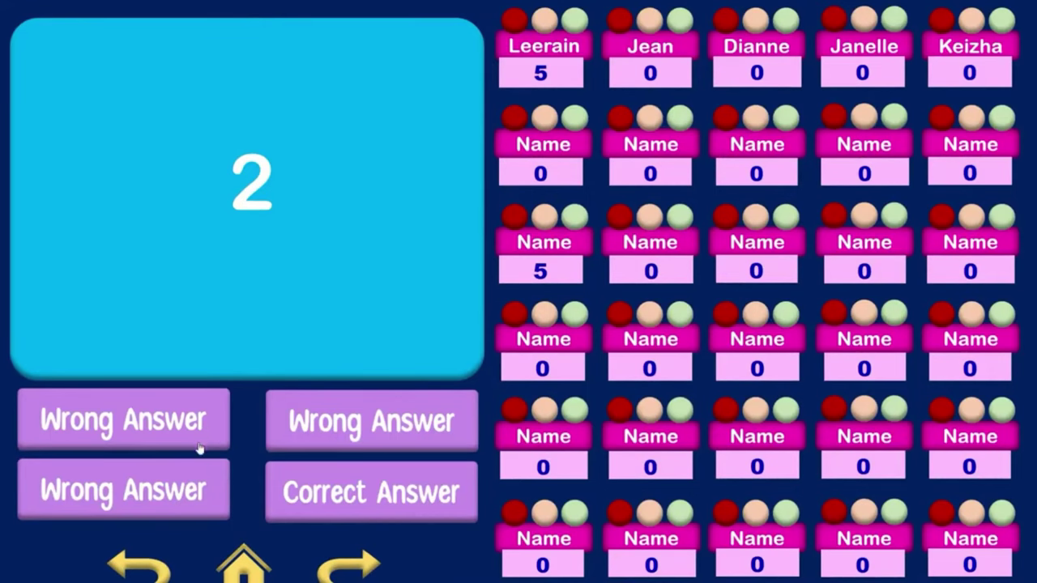
pyautogui.click(365, 497)
pyautogui.click(574, 29)
# - Go back from question 2 to the name wheel, then spin and stop it for another pick
pyautogui.click(143, 567)
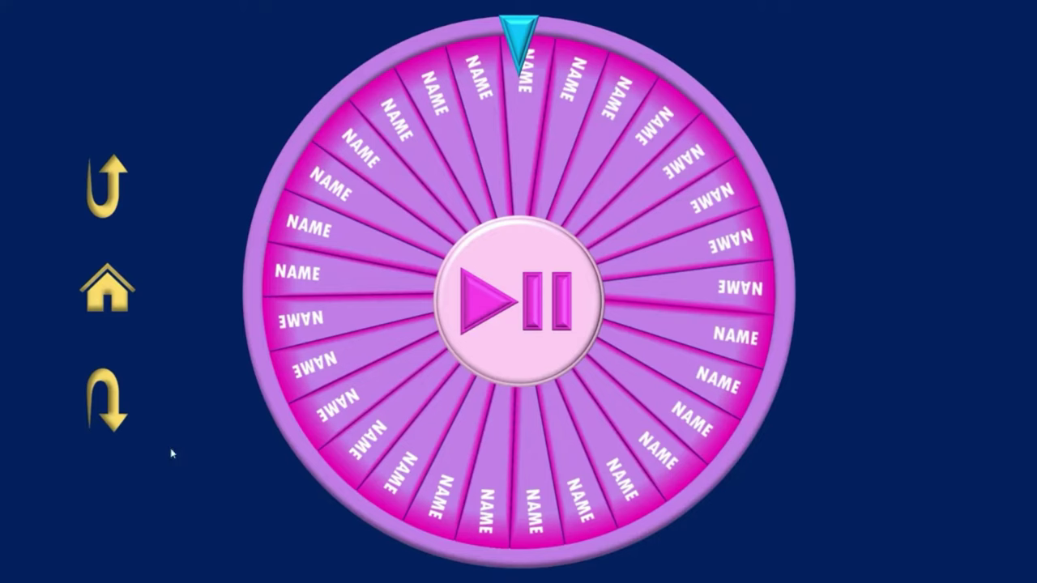
pyautogui.click(111, 394)
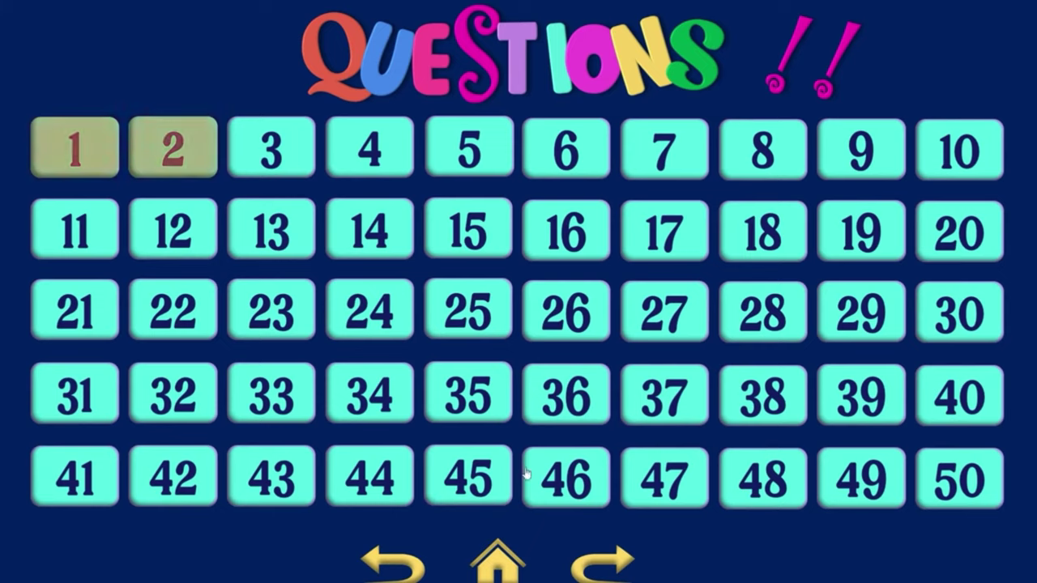
pyautogui.click(403, 569)
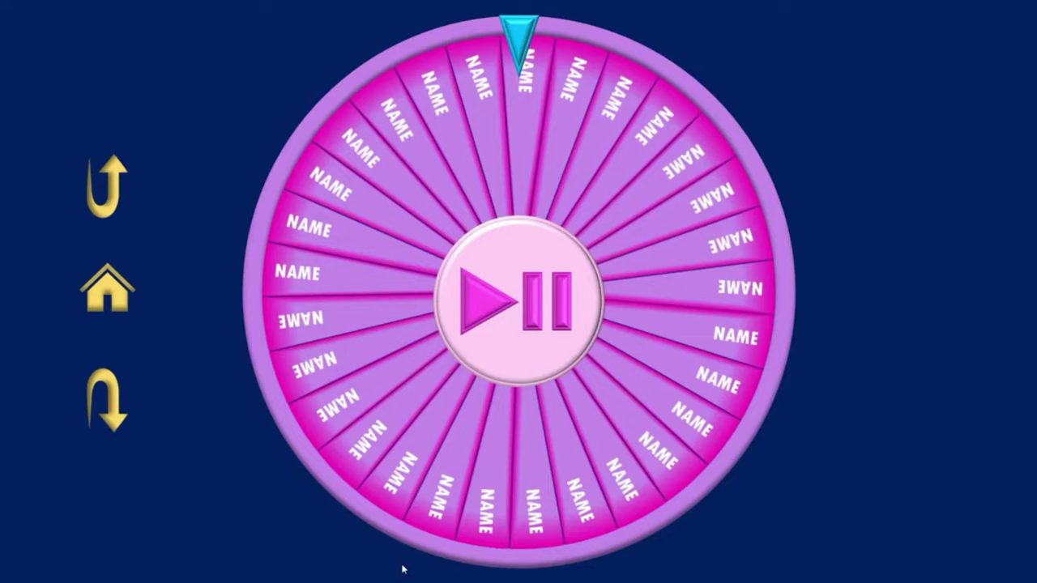
pyautogui.click(534, 301)
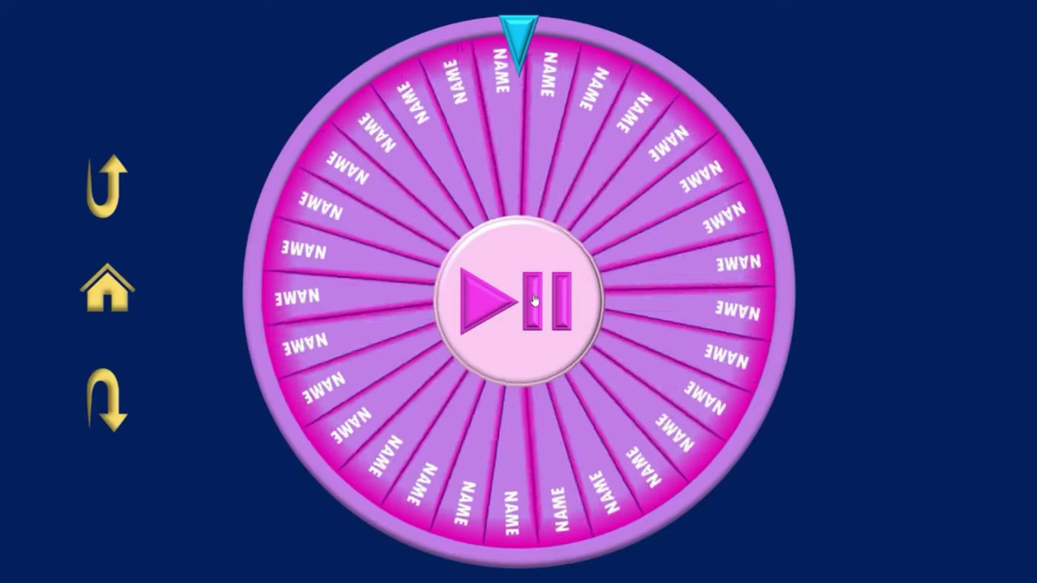
pyautogui.click(534, 301)
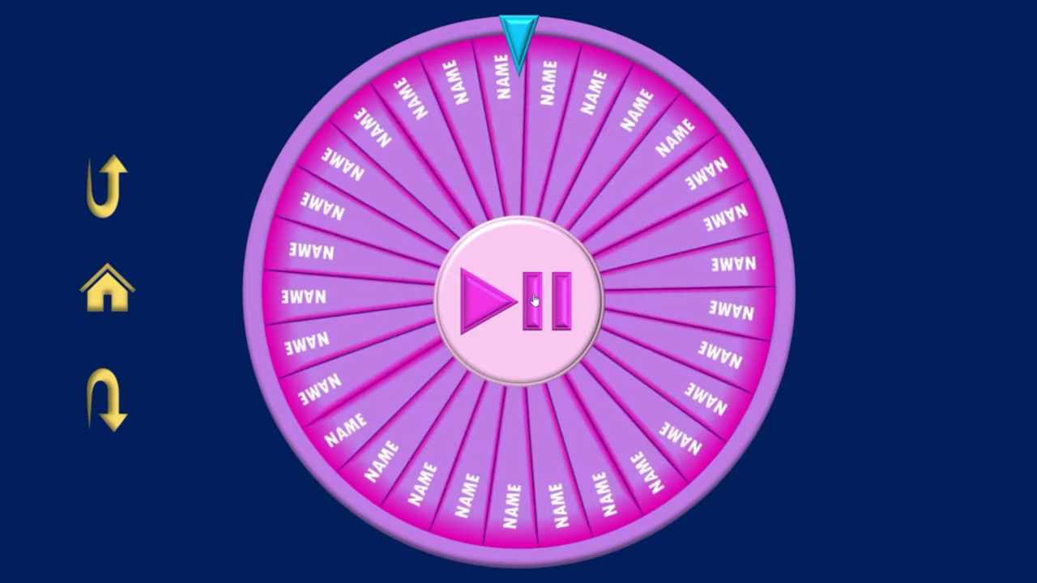
# - Open question 3 from the question board and try each of its three wrong answers
pyautogui.click(93, 407)
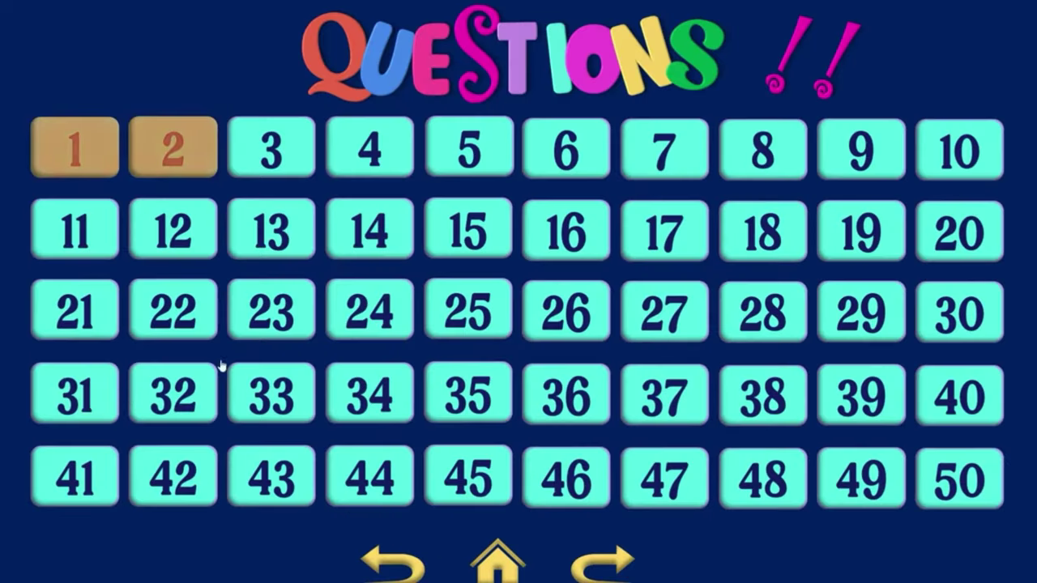
pyautogui.click(268, 159)
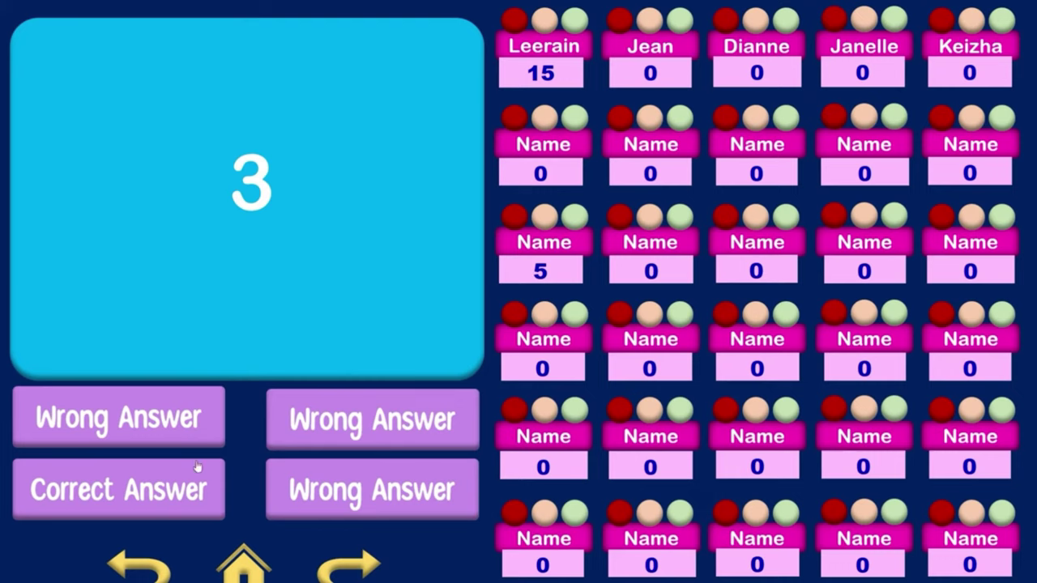
pyautogui.click(178, 429)
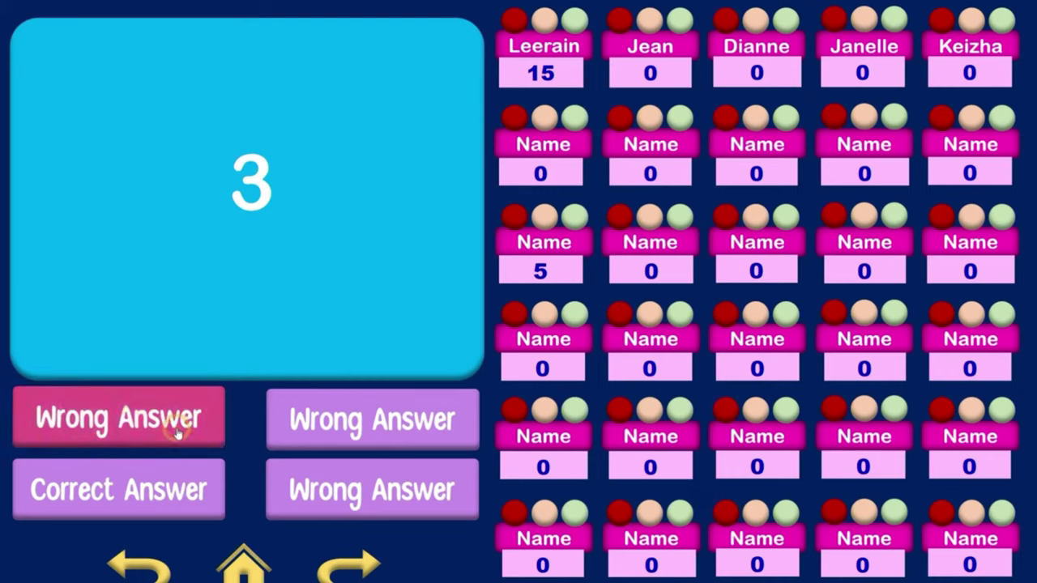
pyautogui.click(298, 478)
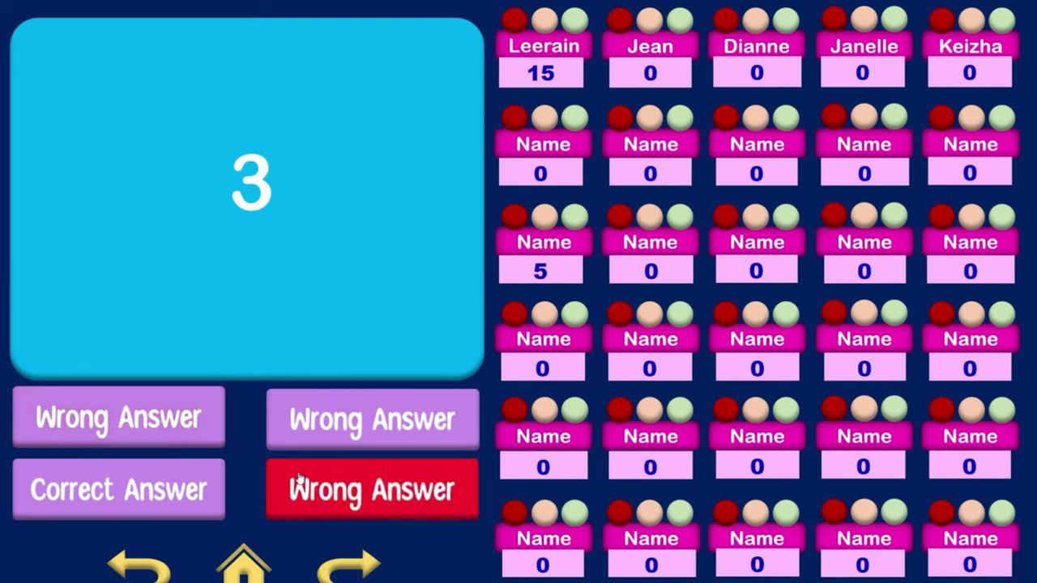
pyautogui.click(348, 447)
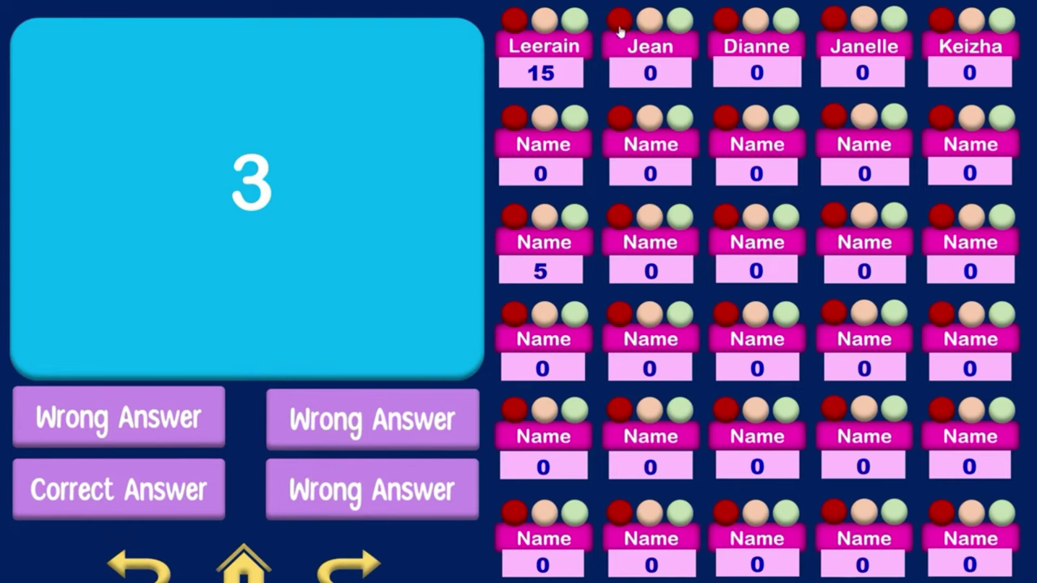
# - Reset the first learner's score and add 5 points each for the fourth and third learners in the top row
pyautogui.click(513, 21)
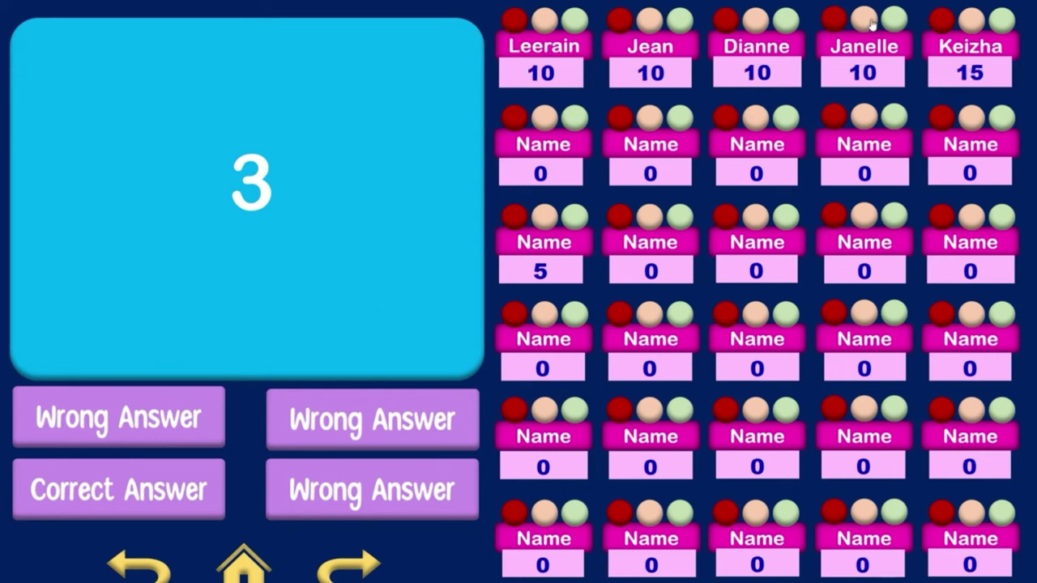
pyautogui.click(865, 21)
pyautogui.click(760, 22)
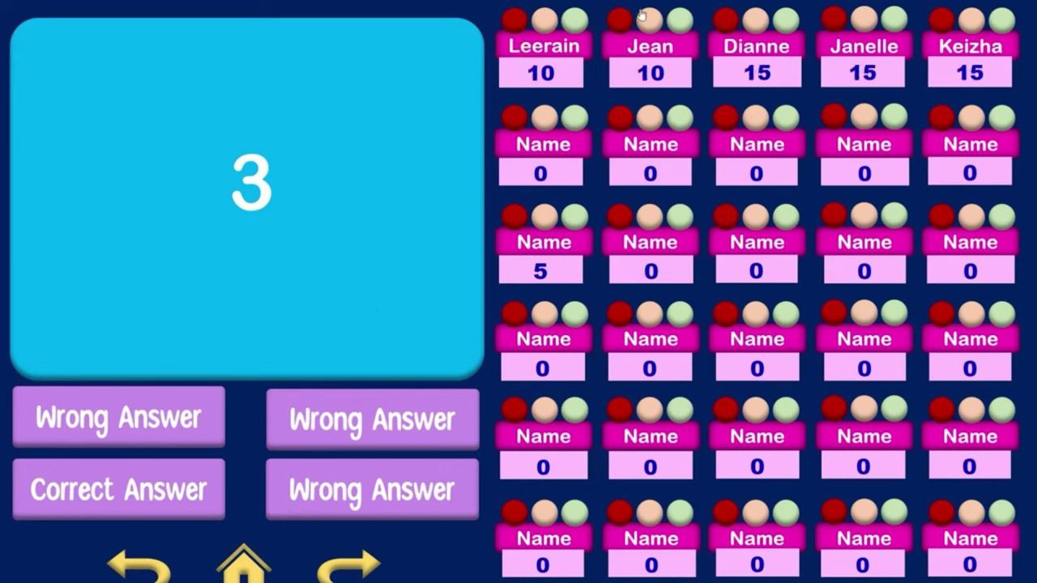
# - Reset all five top-row learners' scores to 0 and return to the game's home screen
pyautogui.click(516, 26)
pyautogui.click(621, 24)
pyautogui.click(726, 26)
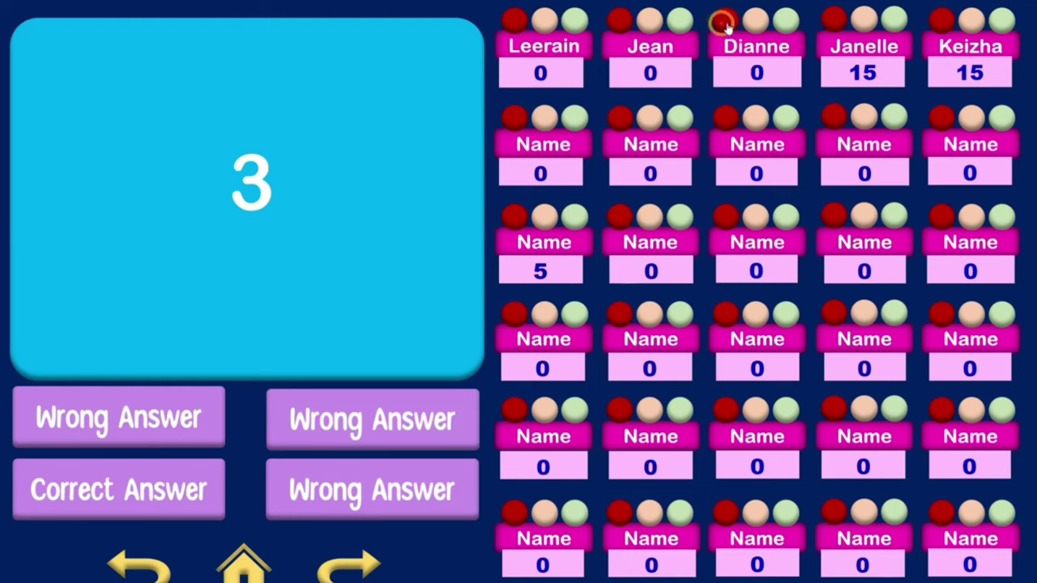
pyautogui.click(836, 24)
pyautogui.click(938, 24)
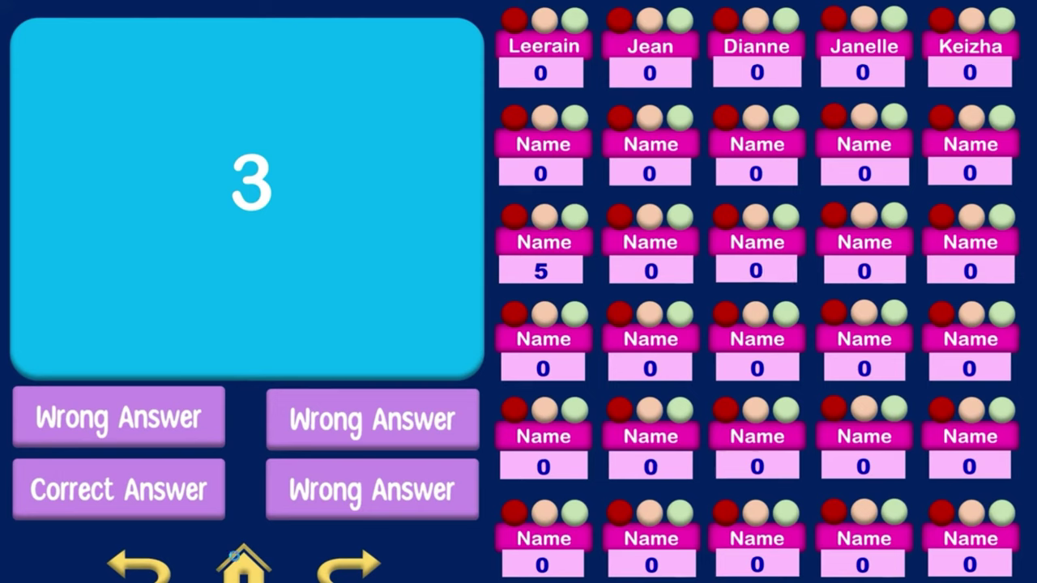
pyautogui.click(234, 563)
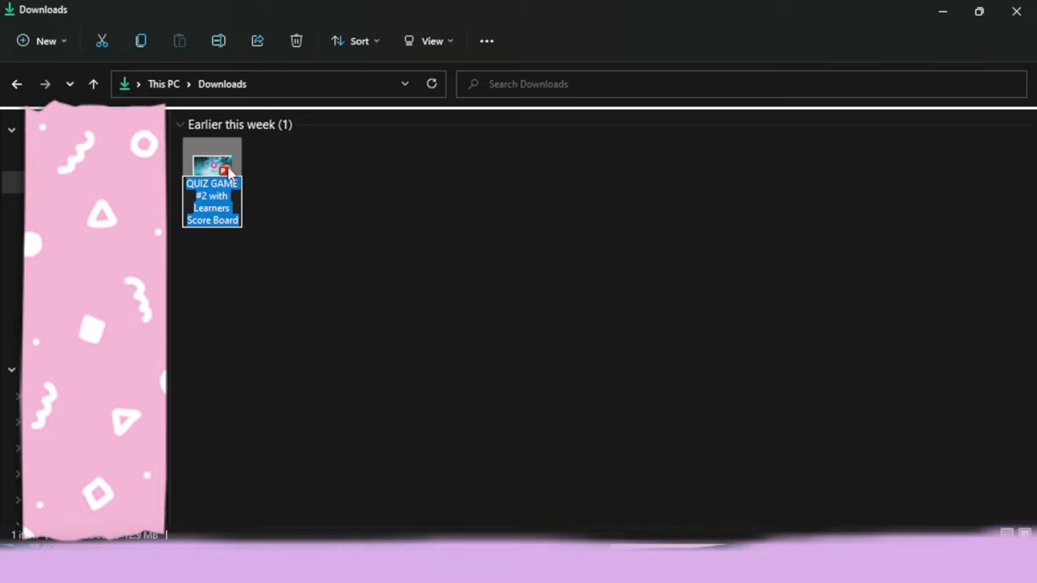
# - Unblock the downloaded "QUIZ GAME #2 with Learners Score Board" file in its properties and open it in PowerPoint
pyautogui.rightClick(229, 171)
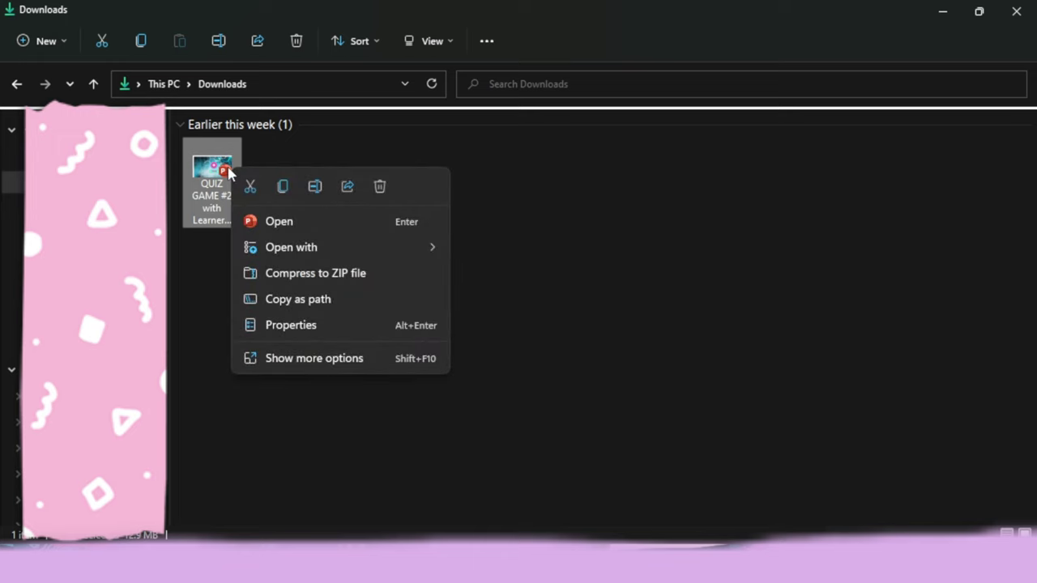
pyautogui.click(302, 324)
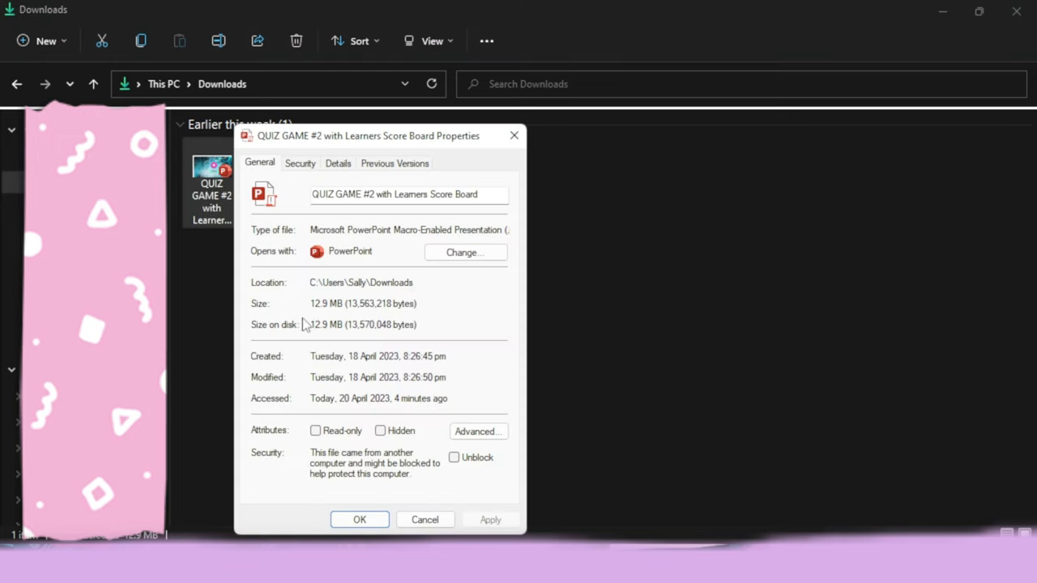
pyautogui.click(455, 458)
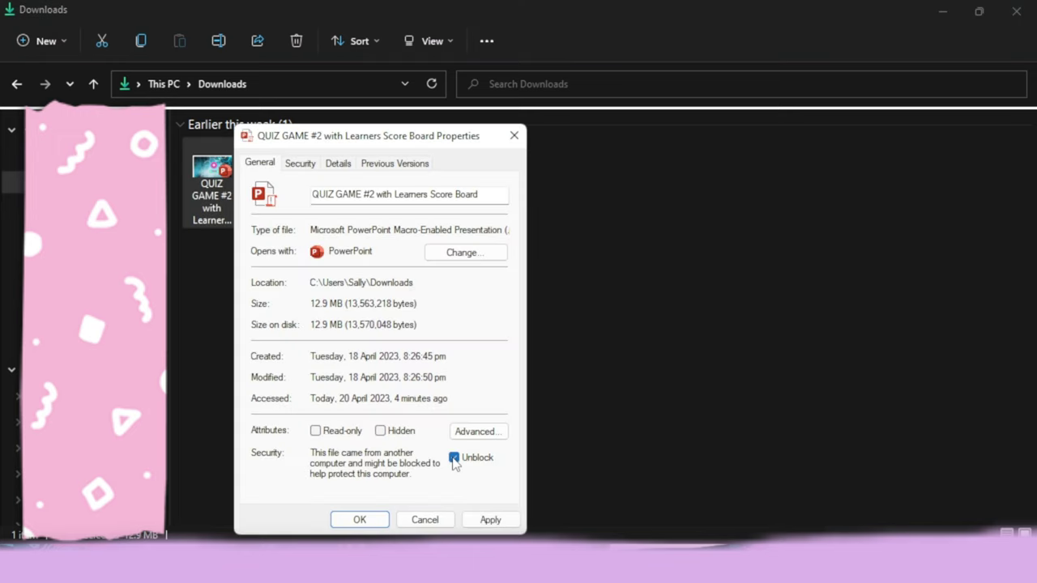
pyautogui.click(360, 519)
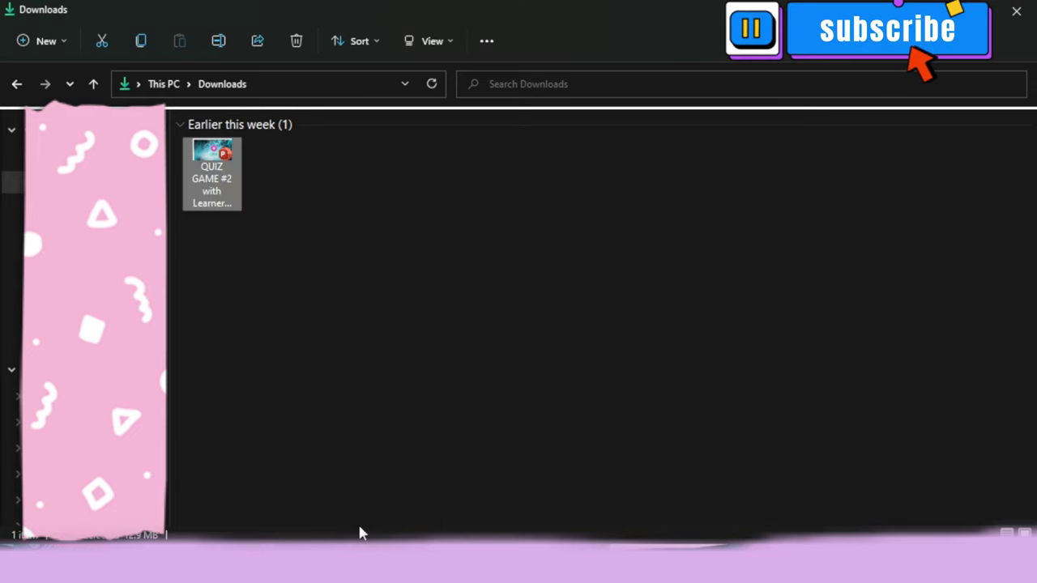
pyautogui.doubleClick(221, 183)
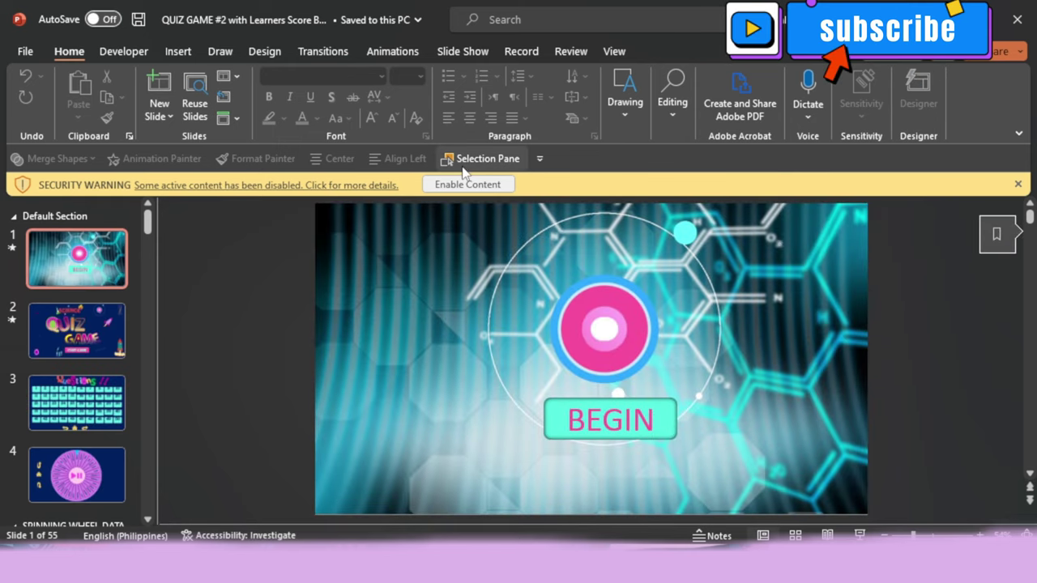
# - Enable the disabled active content and view the name wheel on slide 4 and its spinning wheel data chart on slide 5
pyautogui.click(467, 182)
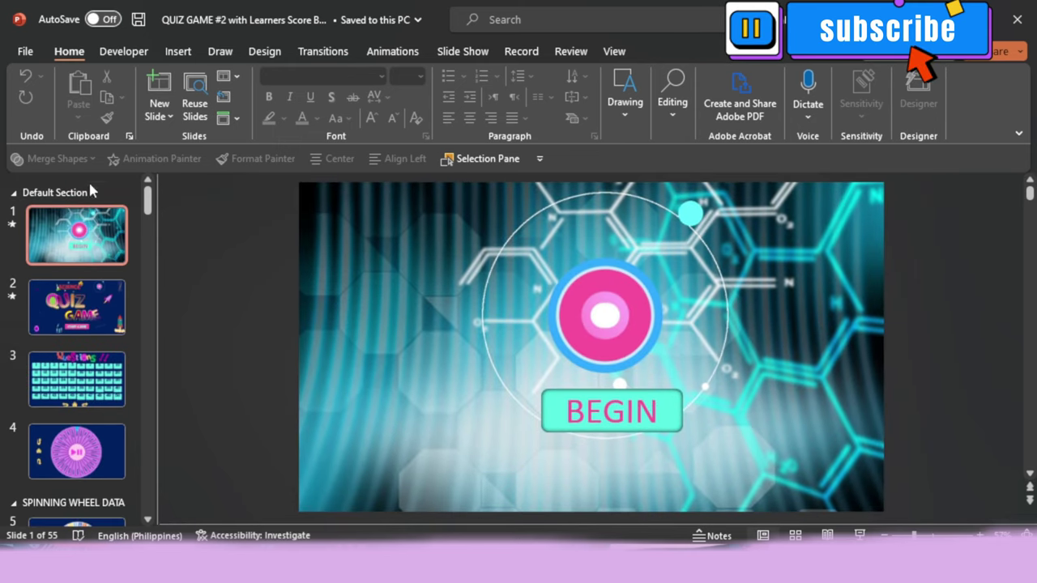
pyautogui.moveTo(148, 202); pyautogui.dragTo(154, 231)
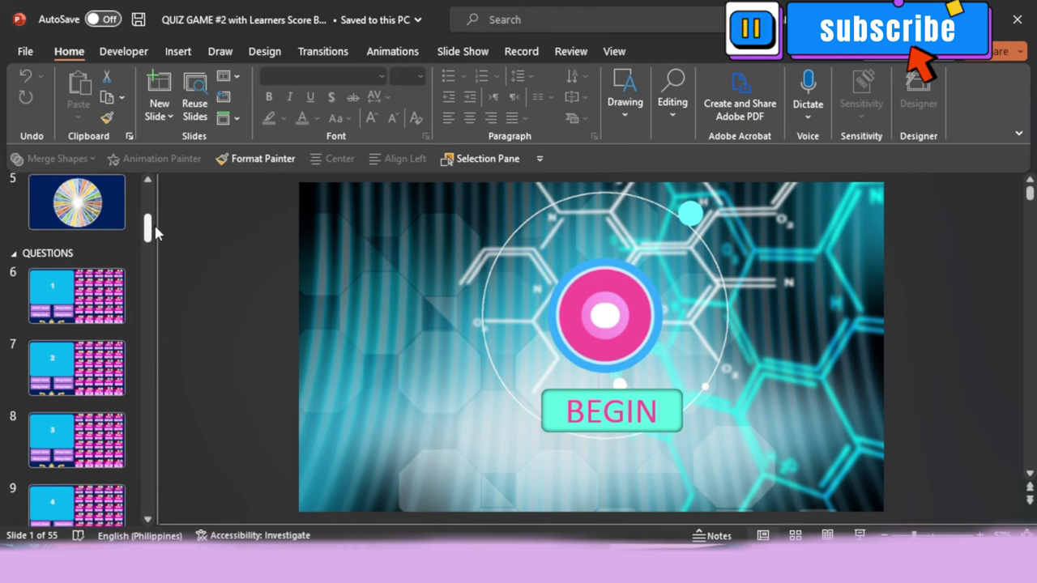
pyautogui.click(77, 203)
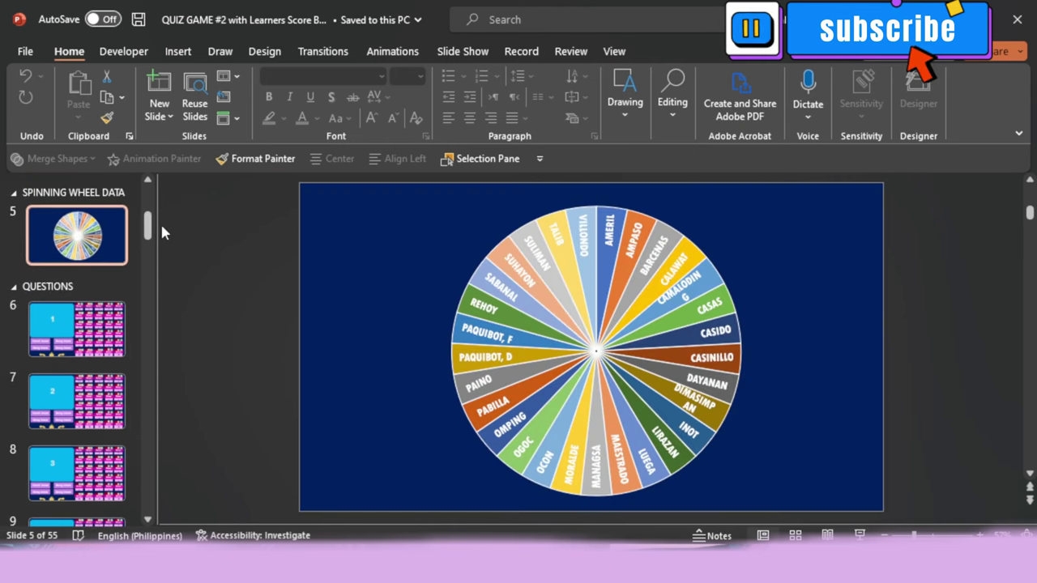
pyautogui.click(148, 181)
pyautogui.click(148, 181)
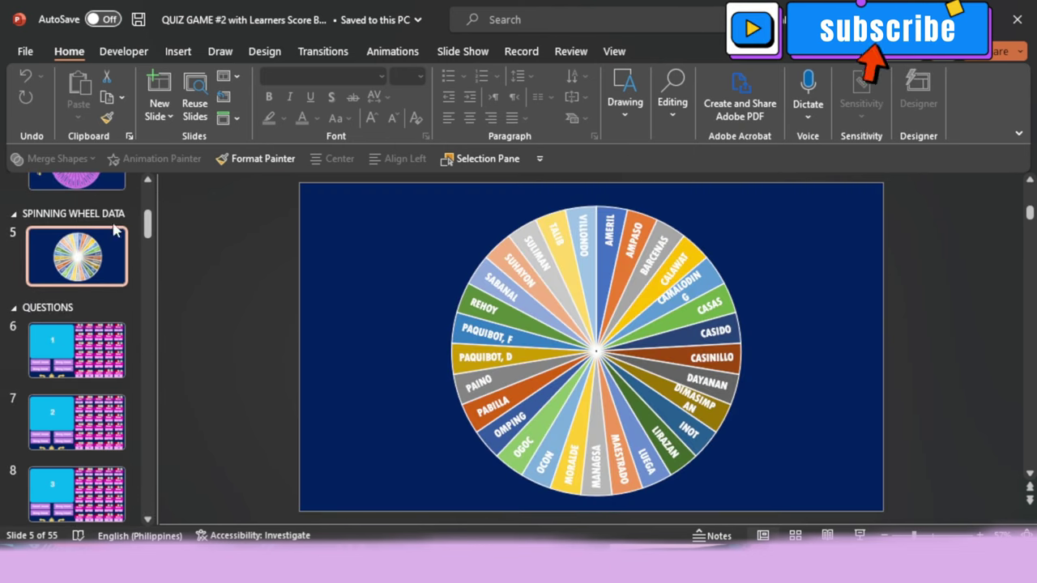
pyautogui.click(149, 180)
pyautogui.click(148, 181)
pyautogui.click(149, 181)
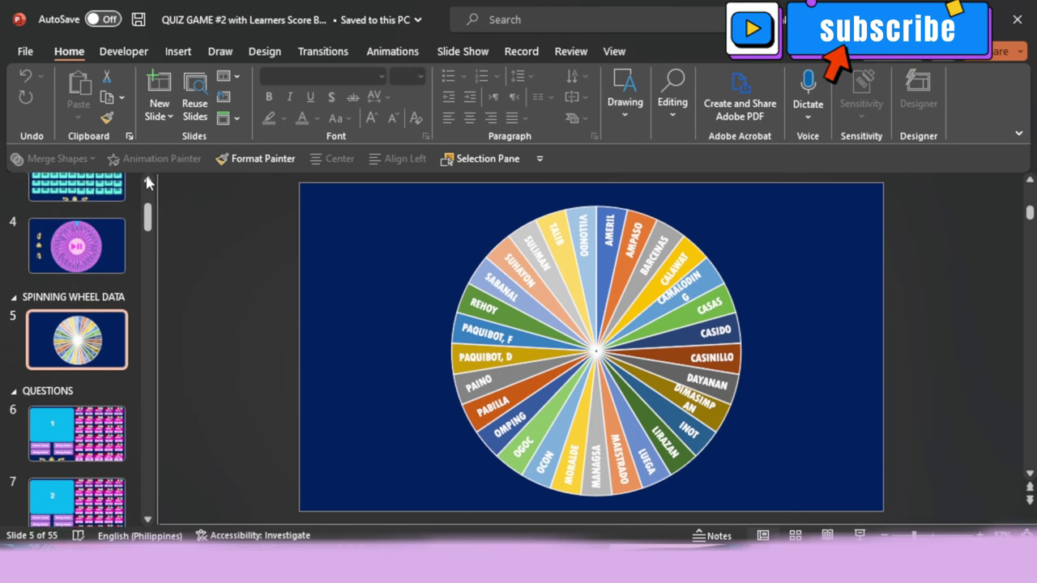
pyautogui.scroll(3, 89, 219)
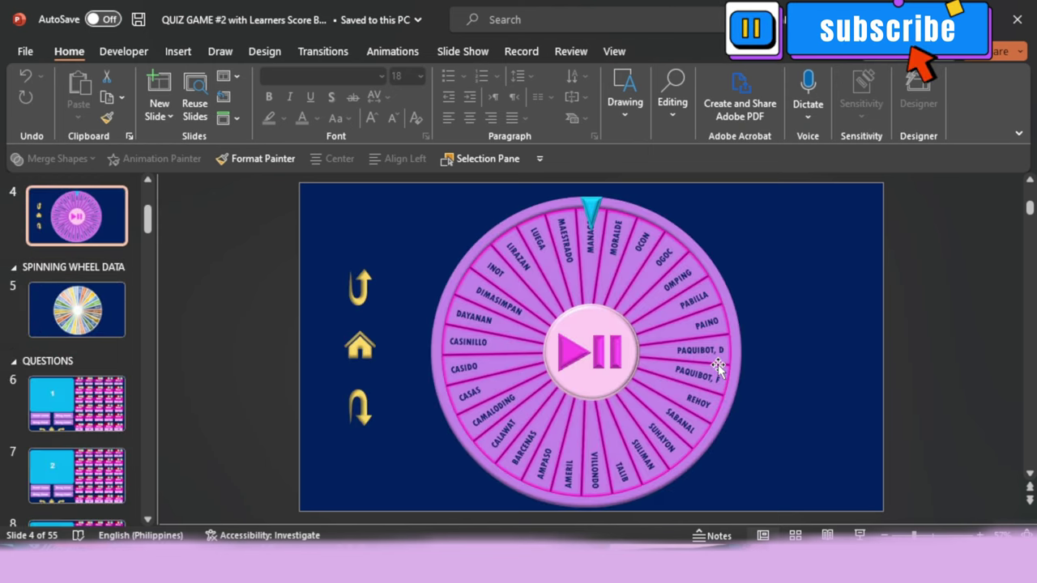
pyautogui.press('Down')
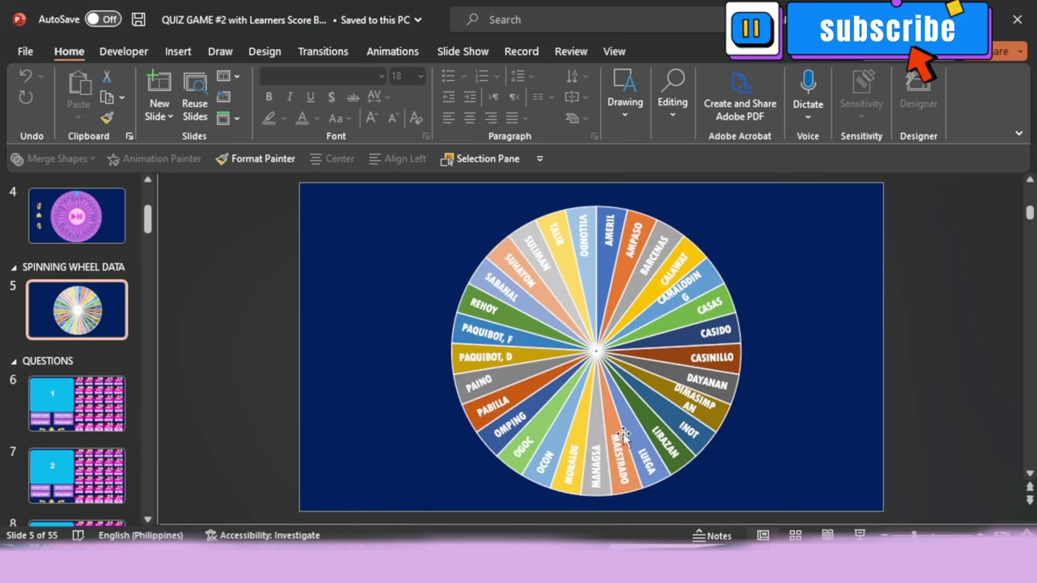
# - Open the slide 5 wheel chart's data sheet in a taller window and clear the existing learner names in the NAMES column
pyautogui.click(609, 235)
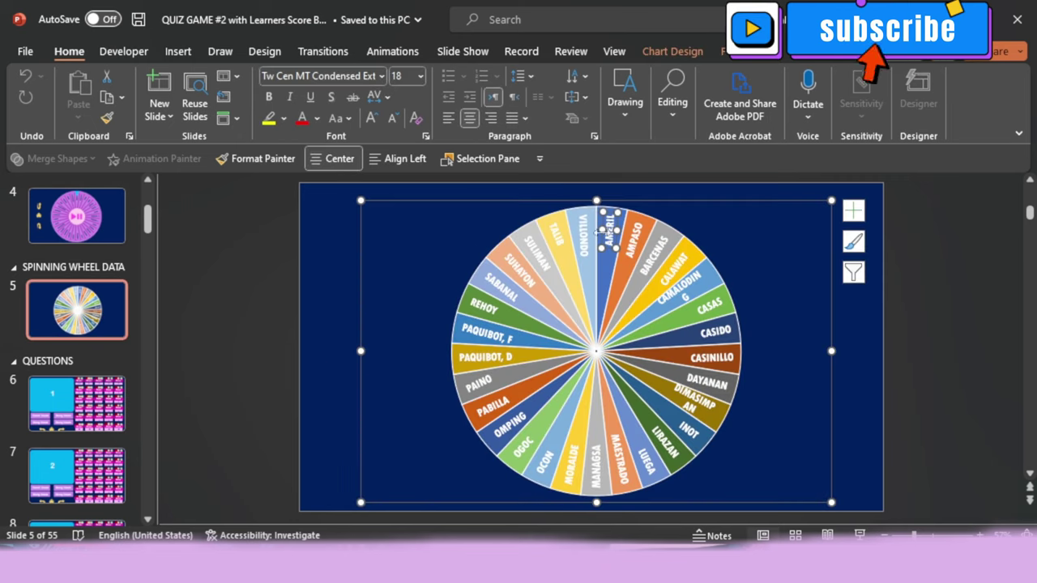
pyautogui.click(716, 51)
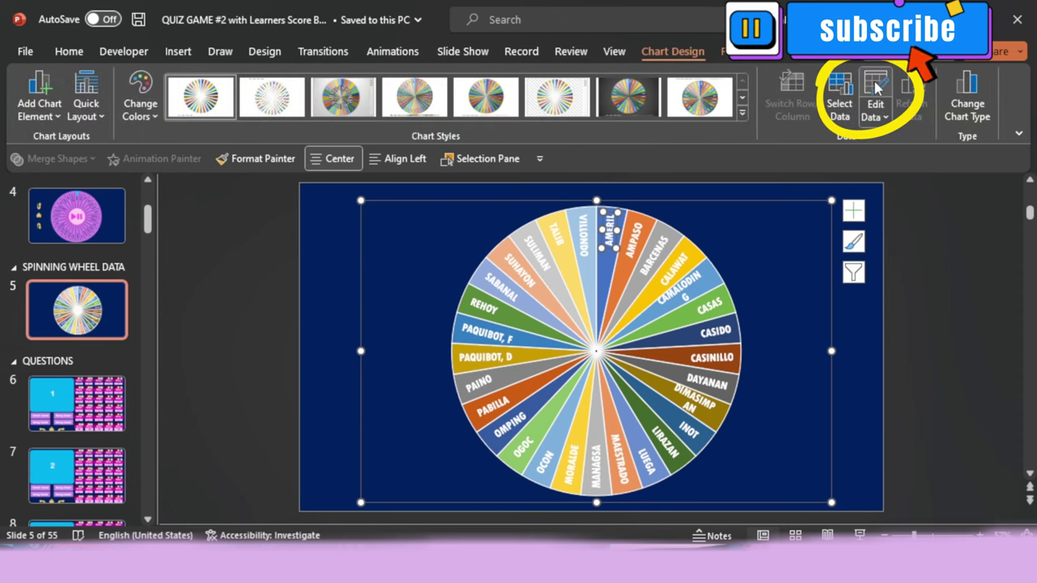
pyautogui.click(875, 90)
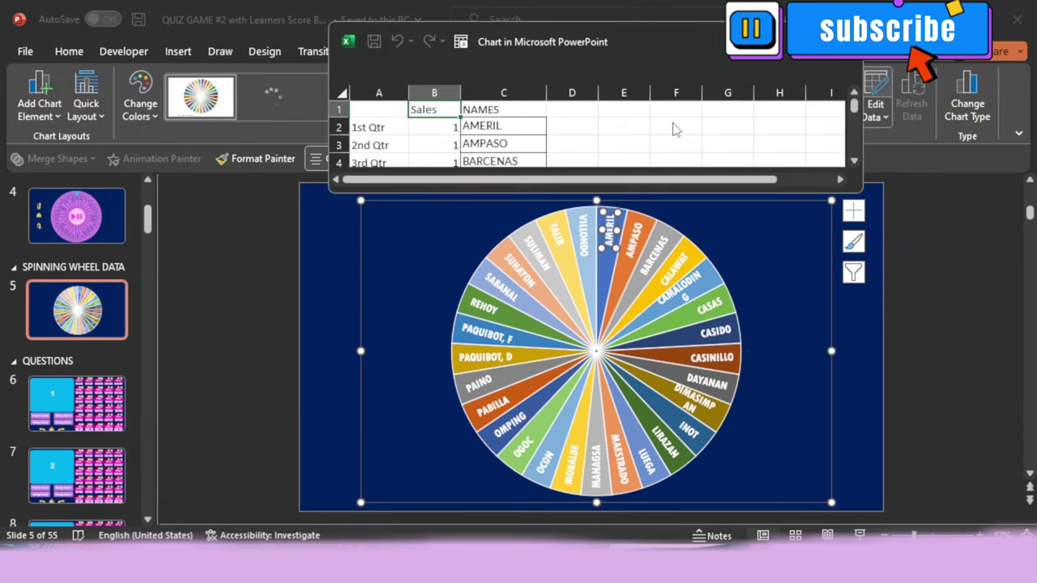
pyautogui.moveTo(474, 127)
pyautogui.mouseDown()
pyautogui.moveTo(491, 130)
pyautogui.moveTo(489, 194)
pyautogui.moveTo(493, 132)
pyautogui.mouseUp()
pyautogui.moveTo(566, 198); pyautogui.dragTo(566, 454)
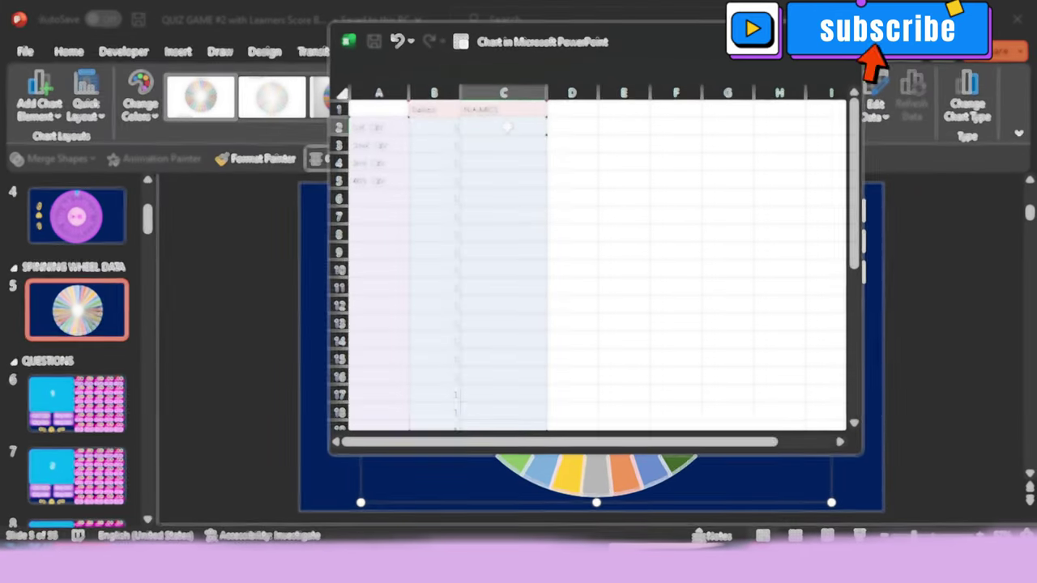
# - Enter the new learners' first names in the NAMES column from C2 to C30 and close the data sheet
pyautogui.write('ANN')
pyautogui.press('Return')
pyautogui.write('KAMILA')
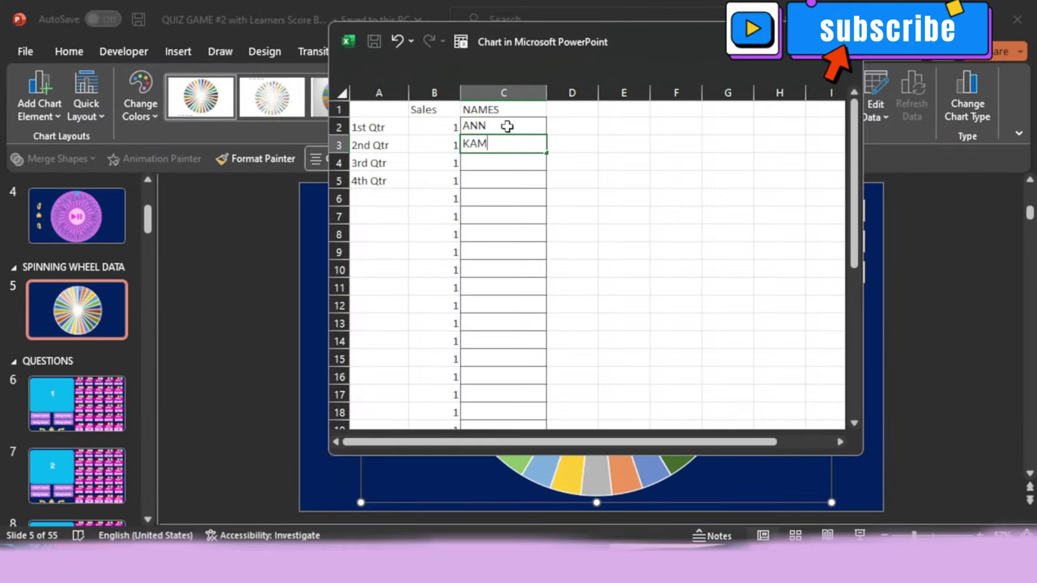
pyautogui.press('Return')
pyautogui.write('JAMES')
pyautogui.press('Return')
pyautogui.write('ARTHUR')
pyautogui.press('Return')
pyautogui.write('L')
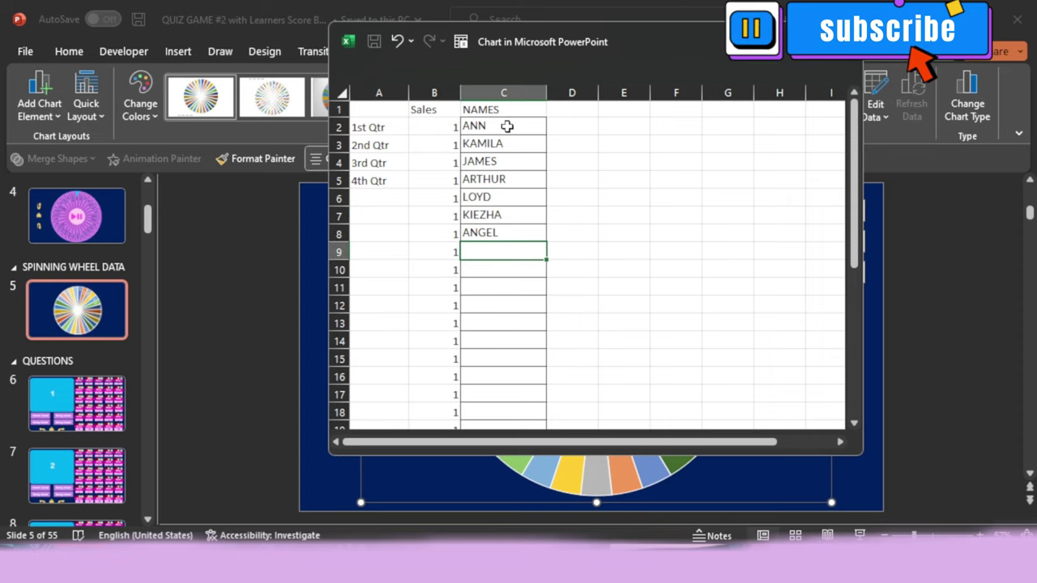
pyautogui.write('OYD KIEZHA ANGEL CLARINCE ERICK')
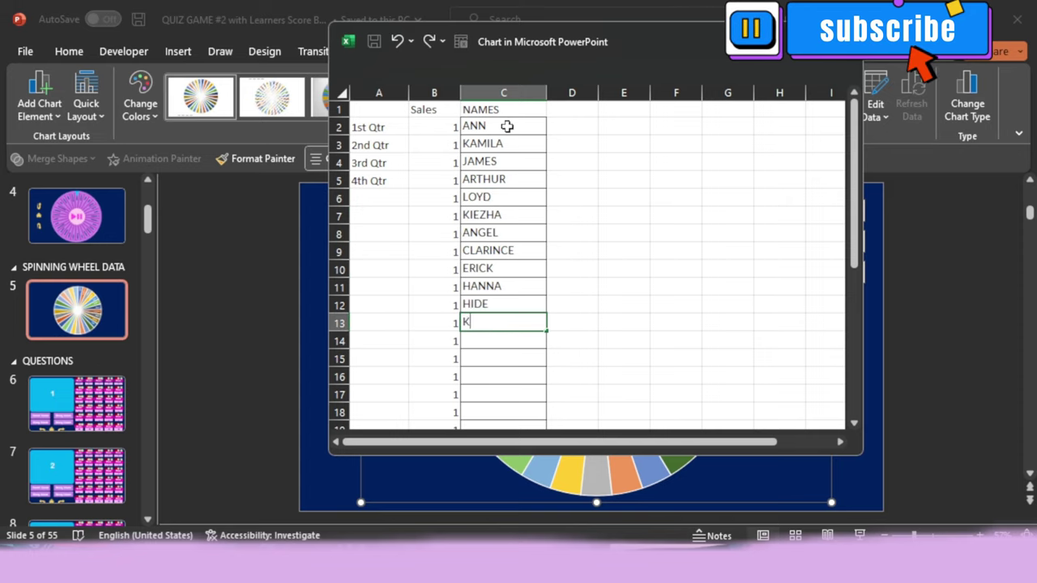
pyautogui.write('RISTEL JOANA KYSANDRA CYRUS CYRIL MICHAEL')
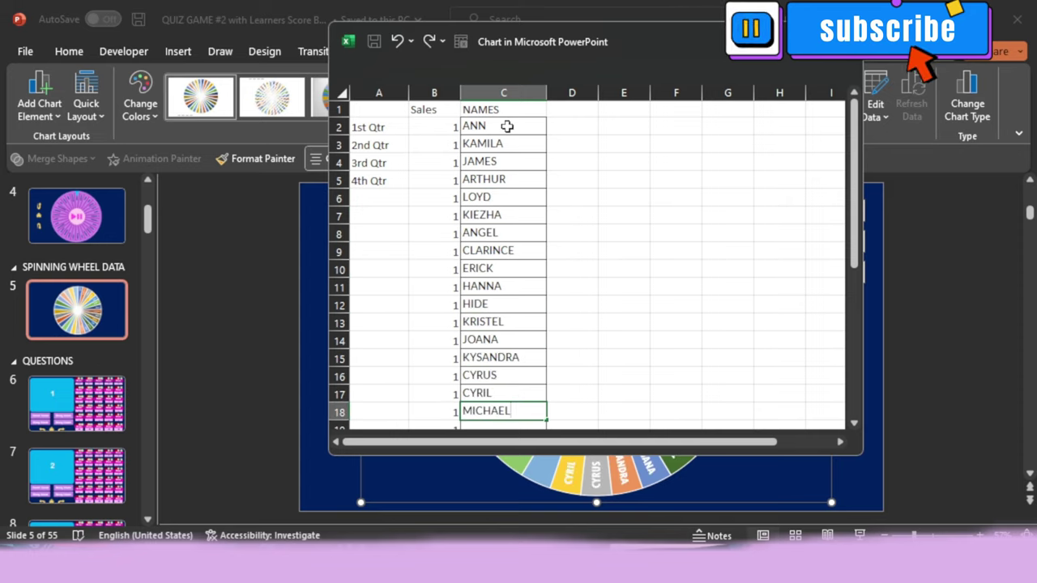
pyautogui.write(' JOHN MIGGY BRIX ')
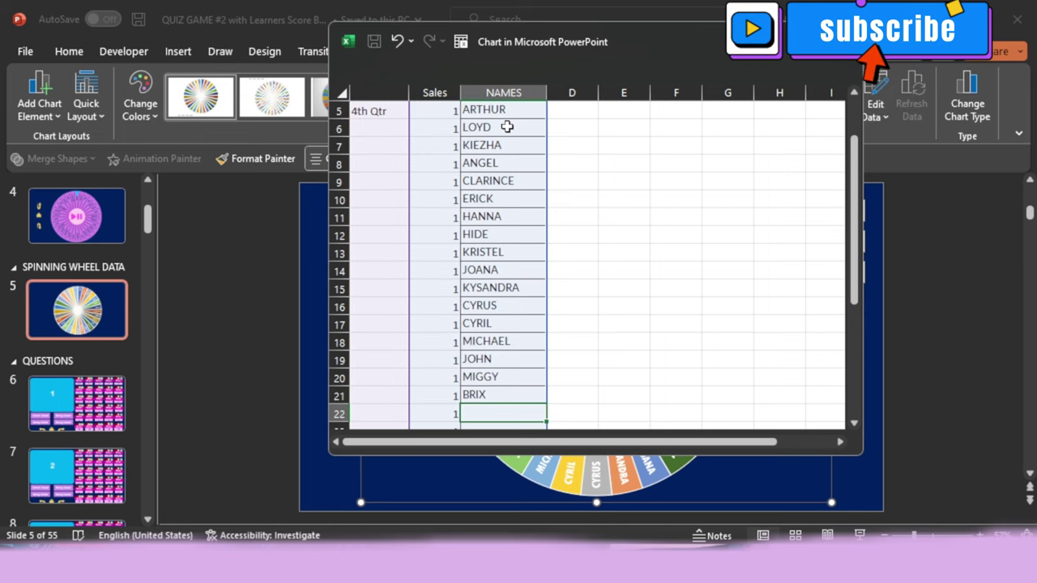
pyautogui.write('YUJI MIERAH ')
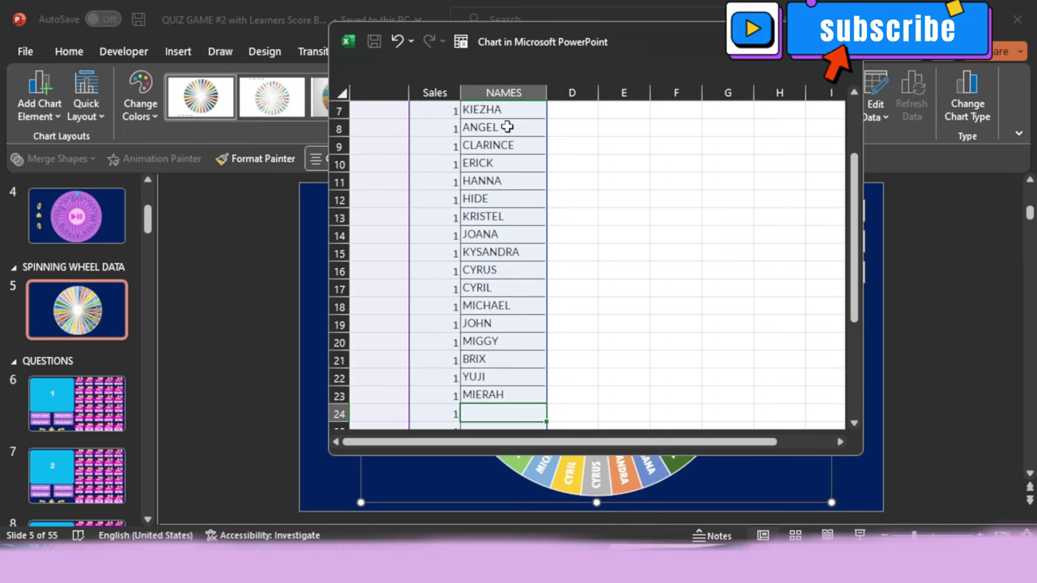
pyautogui.write('MONALISA')
pyautogui.press('Return')
pyautogui.write('JANELLE')
pyautogui.press('Return')
pyautogui.write('ELLE ')
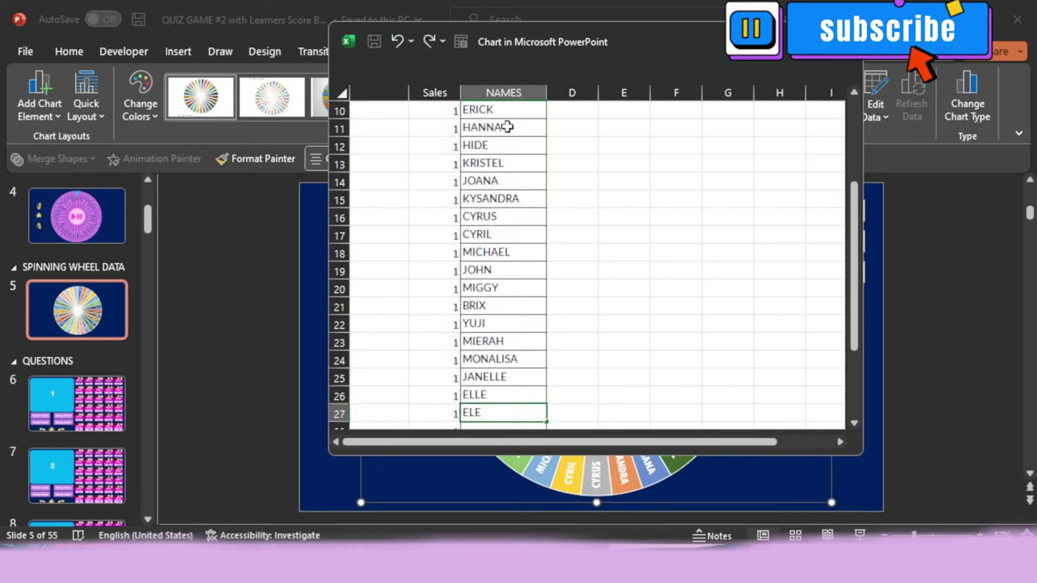
pyautogui.write('ELEJER KAIZER ABEGAIL JHEL')
pyautogui.write('A')
pyautogui.press('Return')
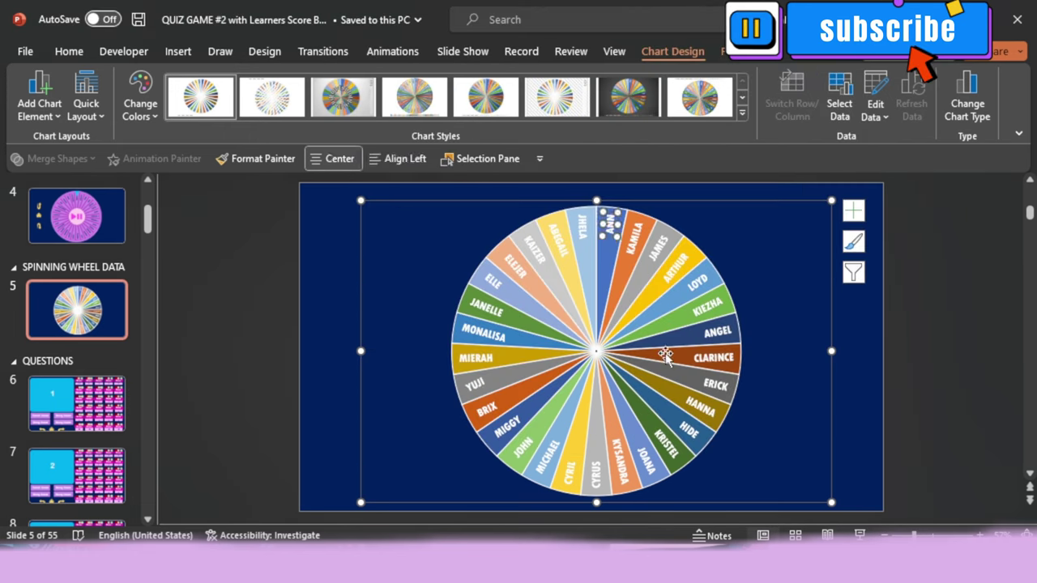
# - Look through the available chart styles and the Colorful and Monochromatic palettes for the wheel chart
pyautogui.click(832, 405)
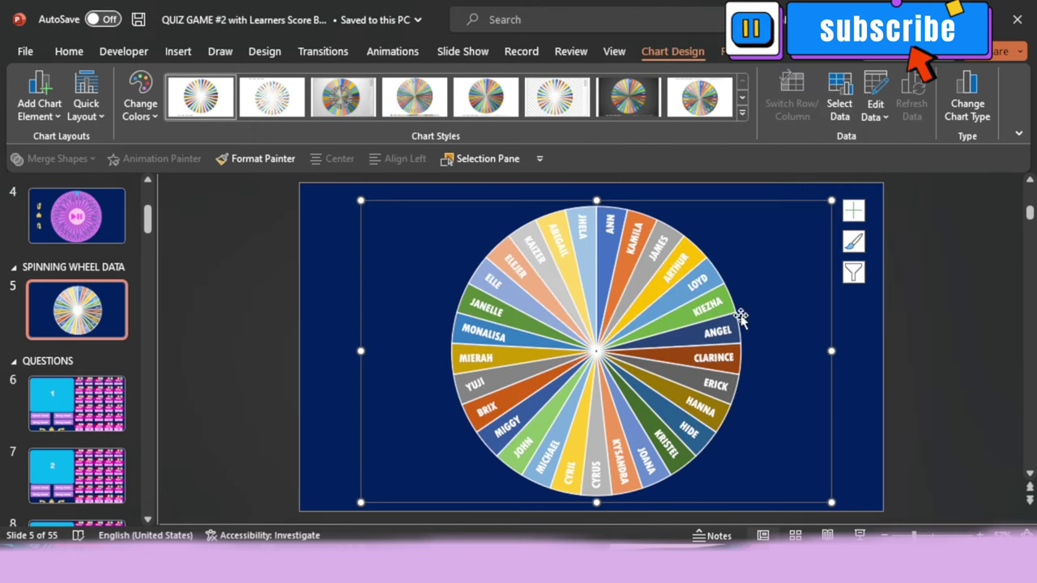
pyautogui.click(742, 112)
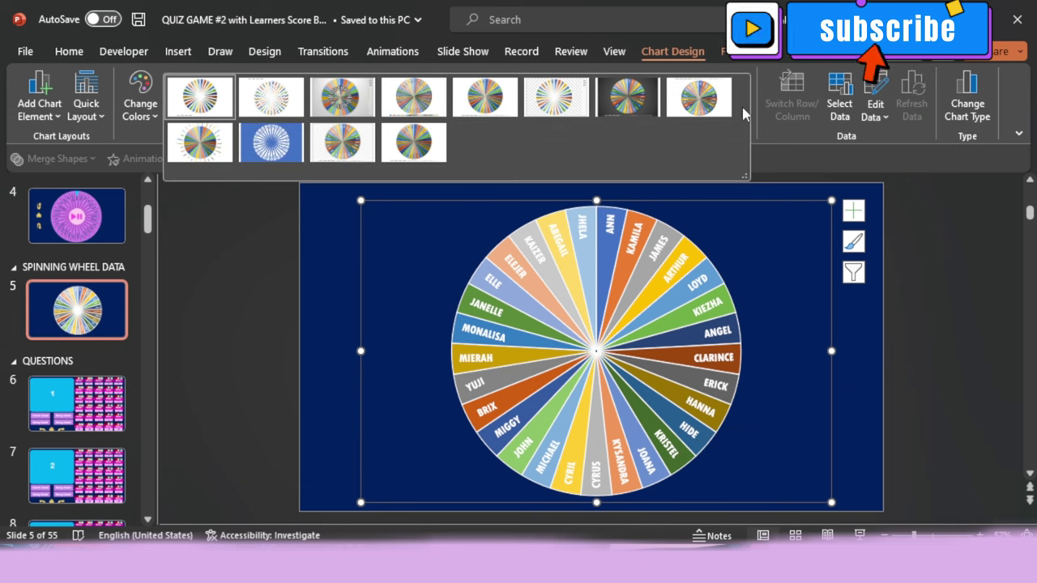
pyautogui.click(140, 89)
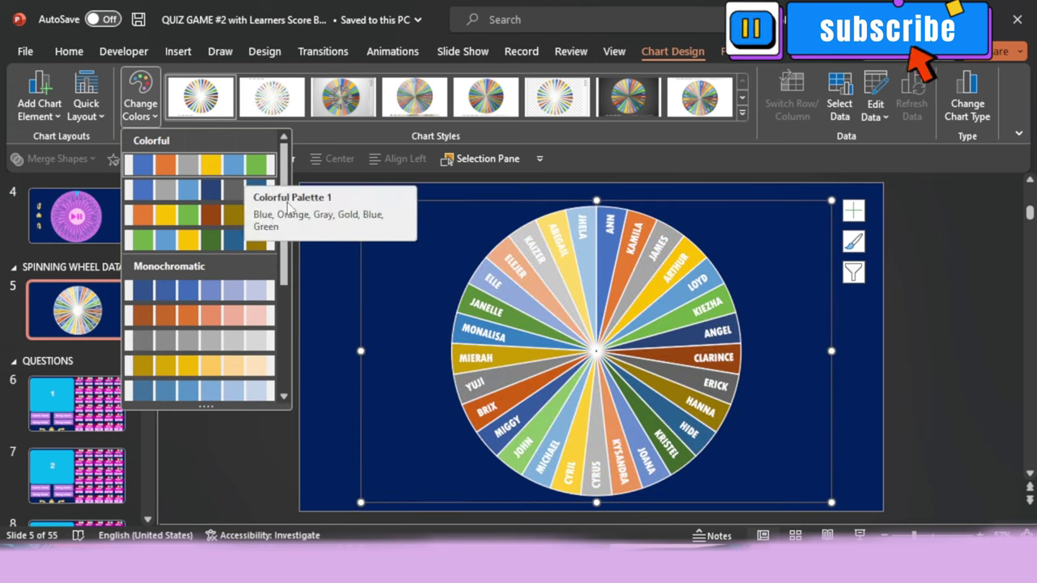
pyautogui.scroll(-5, 283, 276)
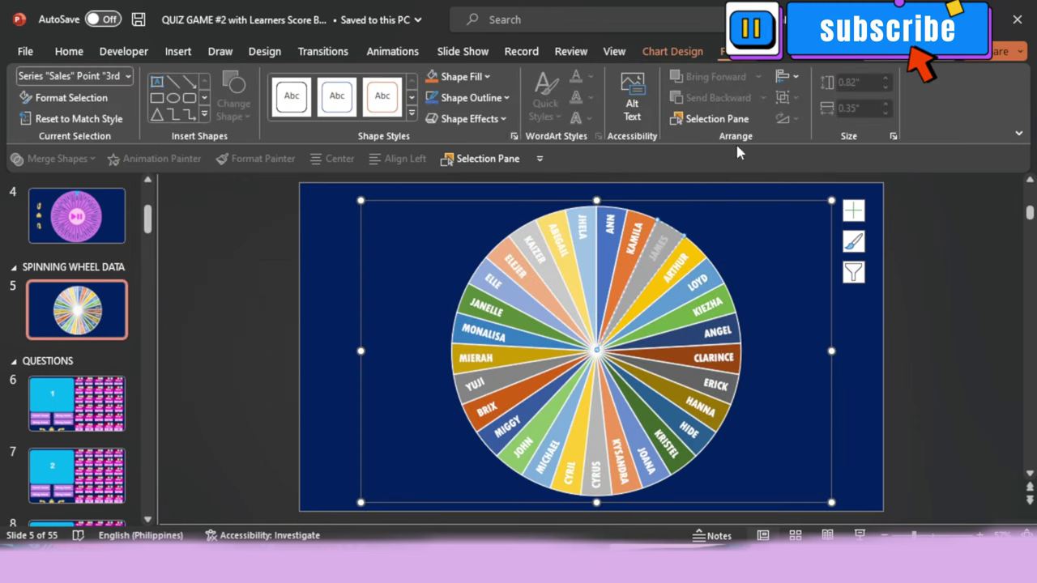
# - Fill the wheel's third slice with bright magenta from the recent colors and its seventh slice with gold from the standard colors
pyautogui.click(462, 76)
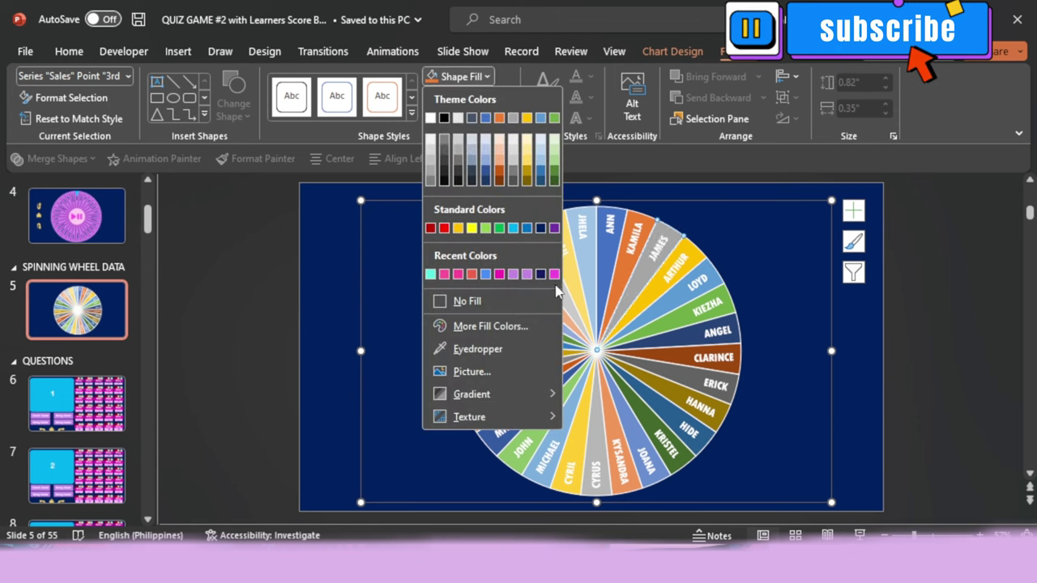
pyautogui.click(554, 275)
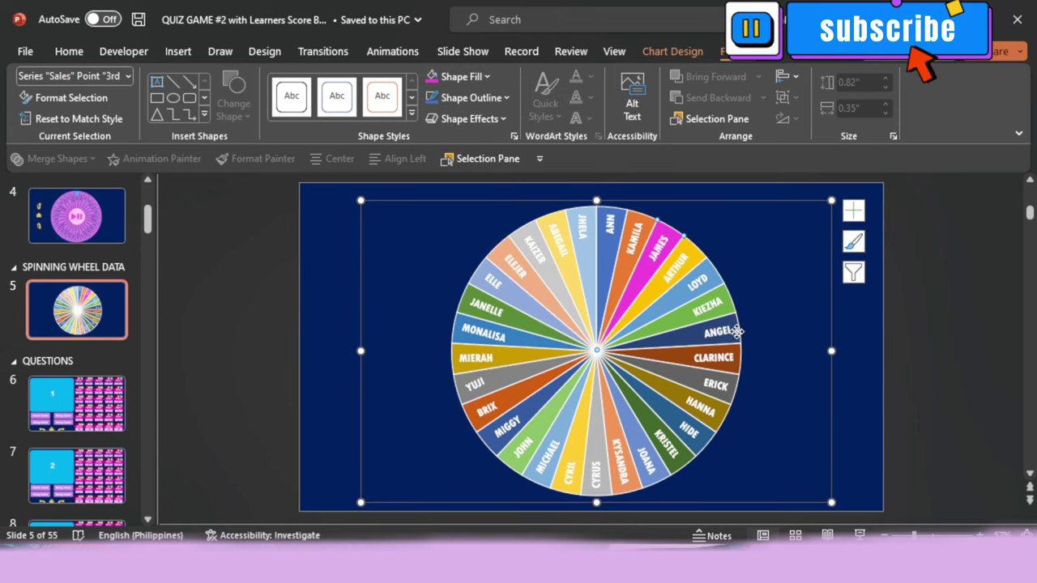
pyautogui.click(462, 76)
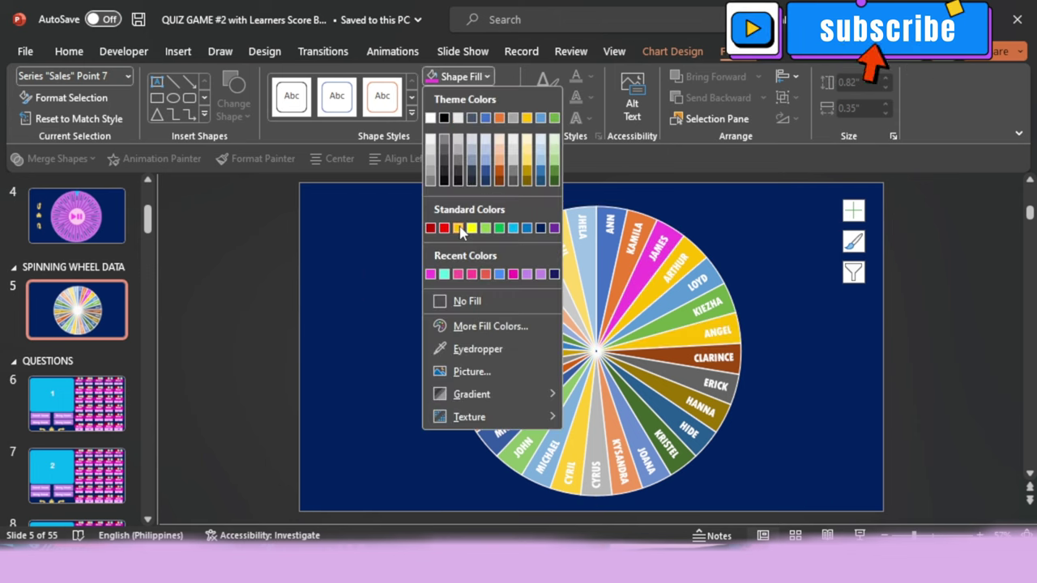
pyautogui.click(614, 275)
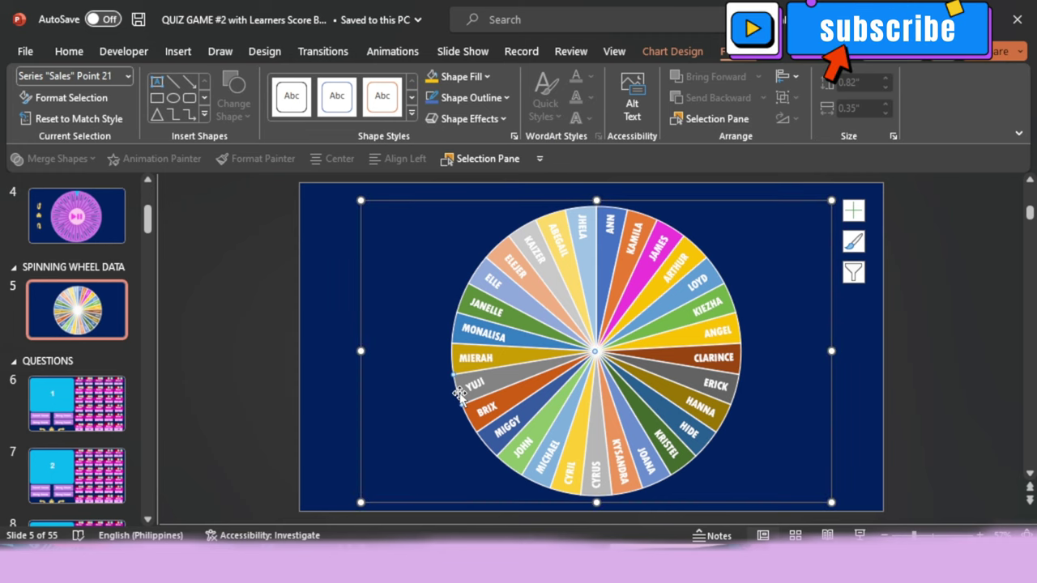
# - Try a blue fill on the wheel's 21st slice and replace it with deep magenta
pyautogui.click(476, 79)
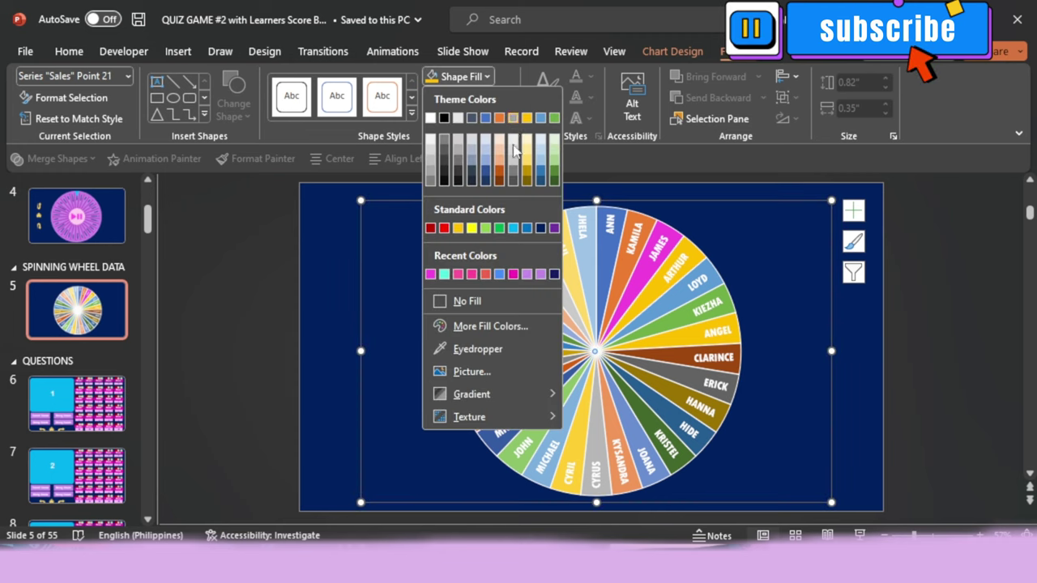
pyautogui.click(529, 230)
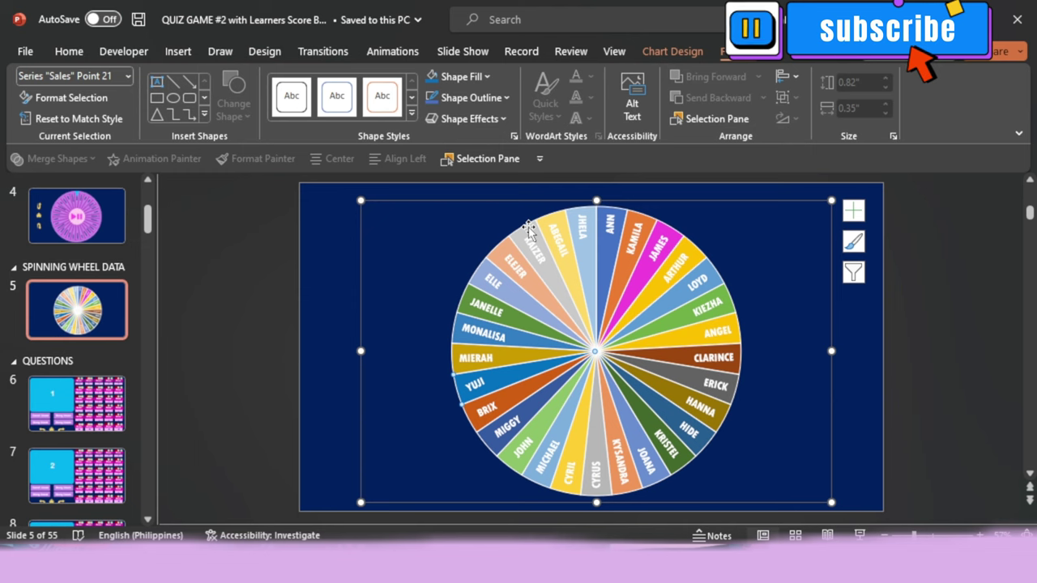
pyautogui.click(464, 78)
pyautogui.click(448, 267)
# - Apply the same deep magenta fill to slices 26, 16, 12 and 7 of the wheel chart
pyautogui.click(687, 462)
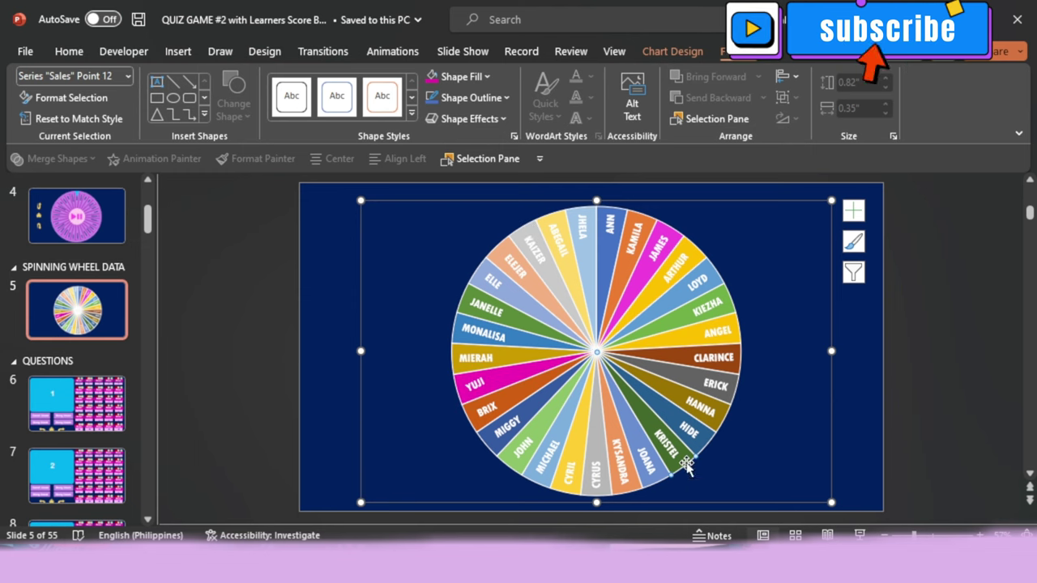
pyautogui.click(495, 250)
pyautogui.click(433, 77)
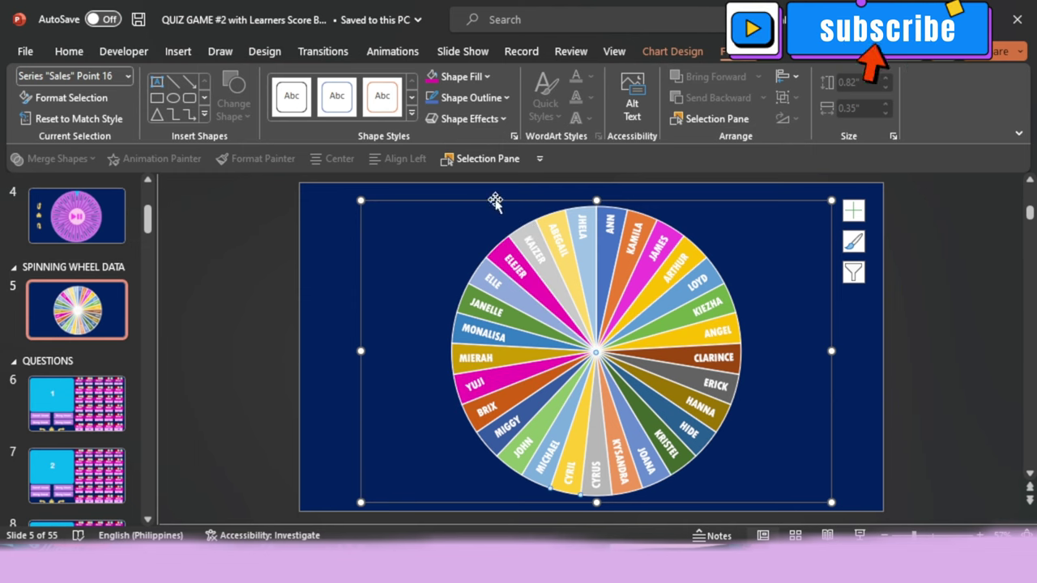
pyautogui.click(650, 426)
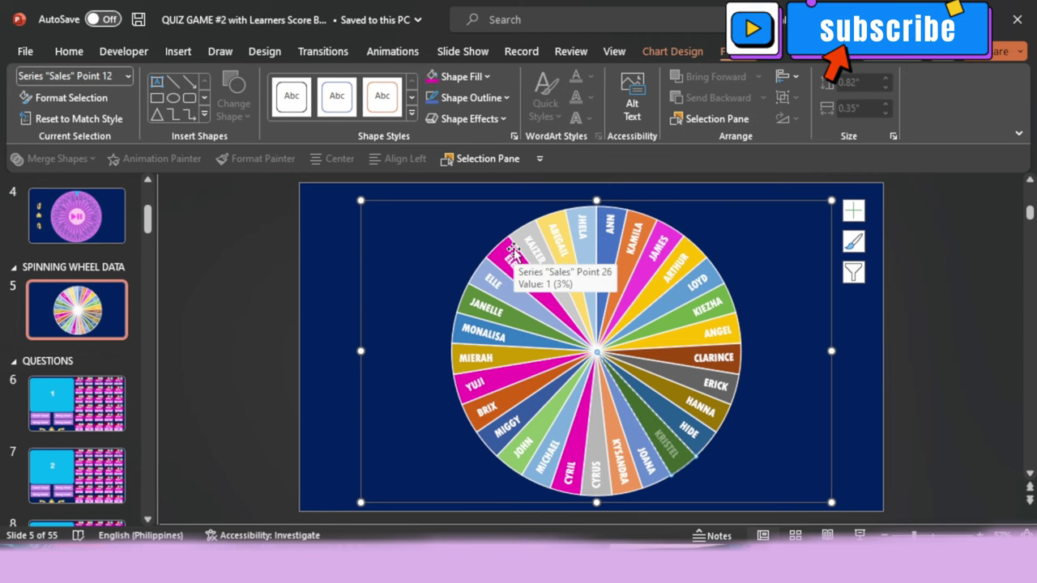
pyautogui.click(441, 76)
pyautogui.click(739, 347)
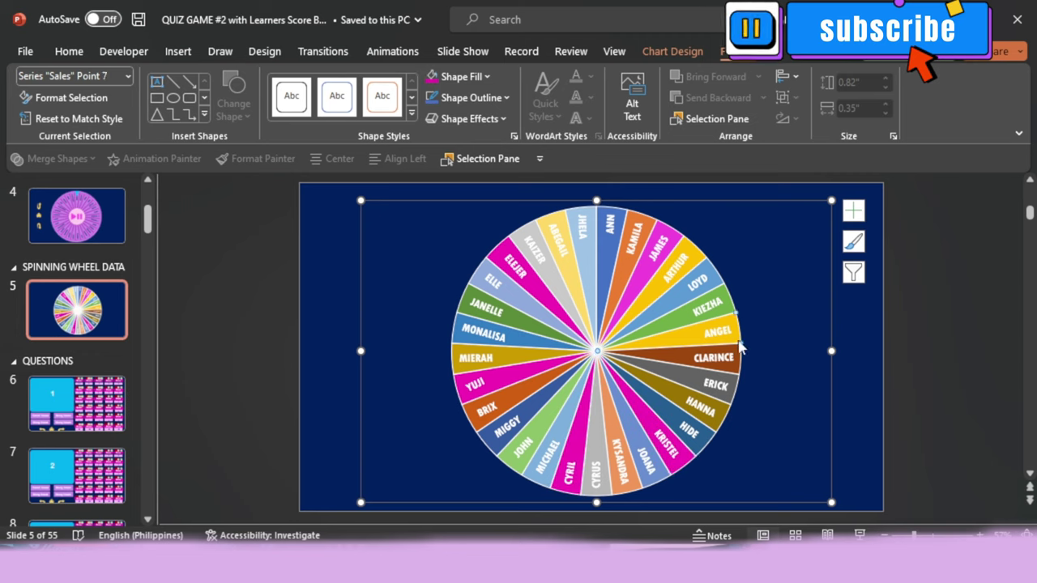
pyautogui.click(431, 77)
pyautogui.click(730, 349)
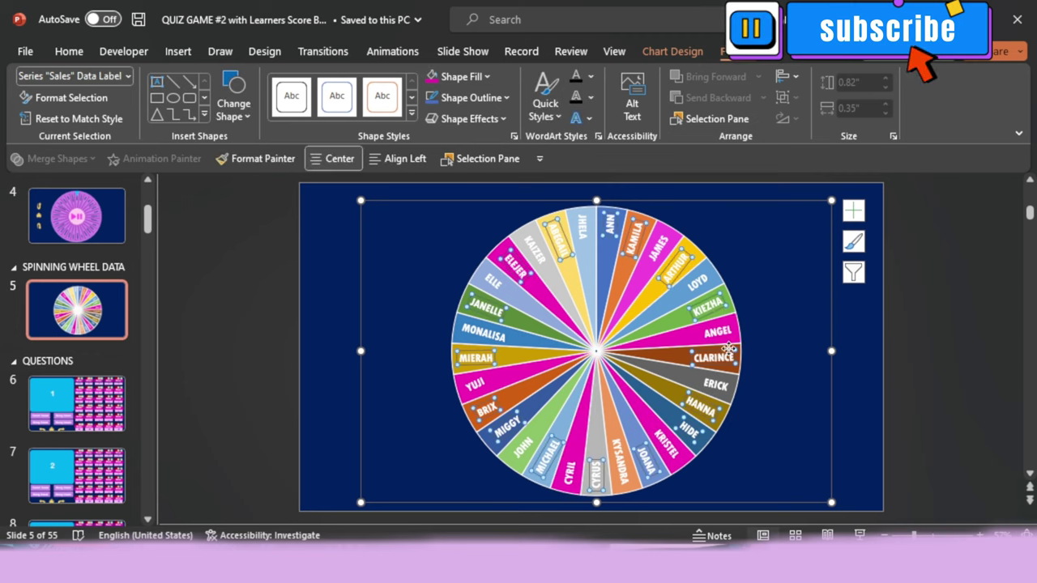
pyautogui.click(730, 389)
pyautogui.click(442, 76)
pyautogui.click(679, 371)
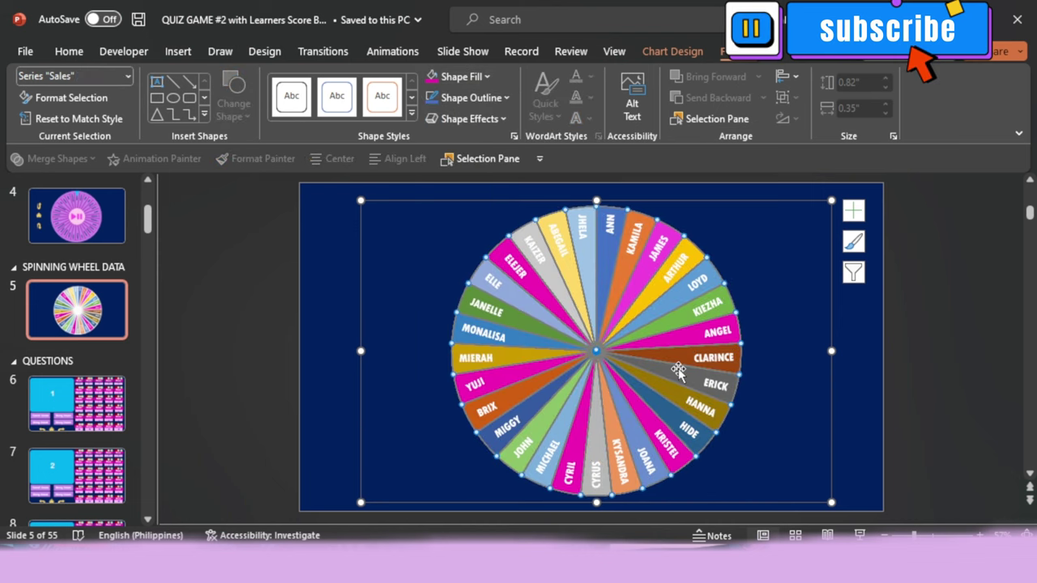
# - Fill the wheel's ninth slice with purple from the standard colors
pyautogui.click(679, 371)
pyautogui.click(454, 76)
pyautogui.click(550, 228)
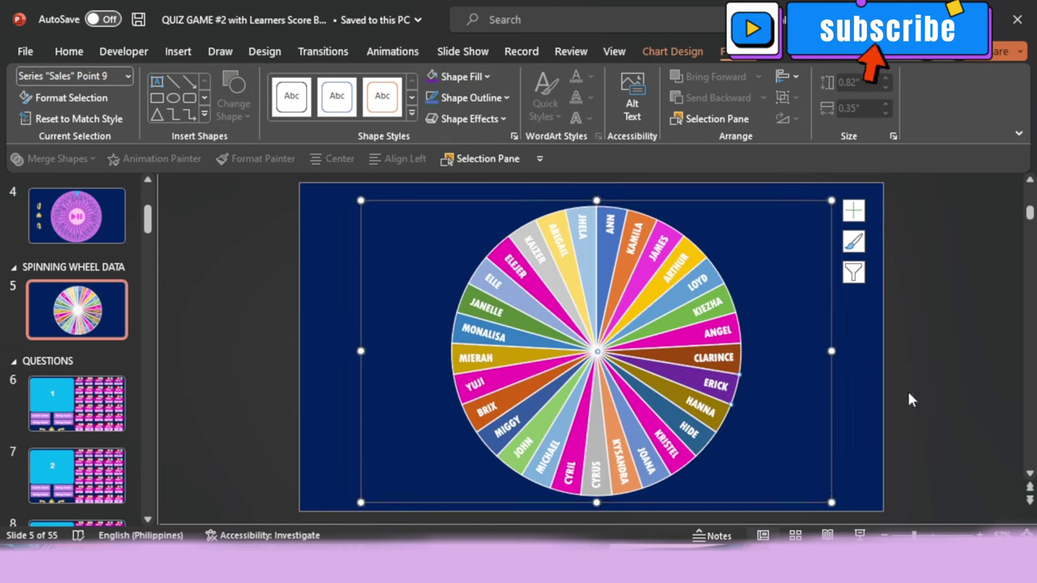
pyautogui.click(909, 399)
# - Select the whole wheel chart on slide 5 and copy it
pyautogui.click(745, 338)
pyautogui.click(474, 308)
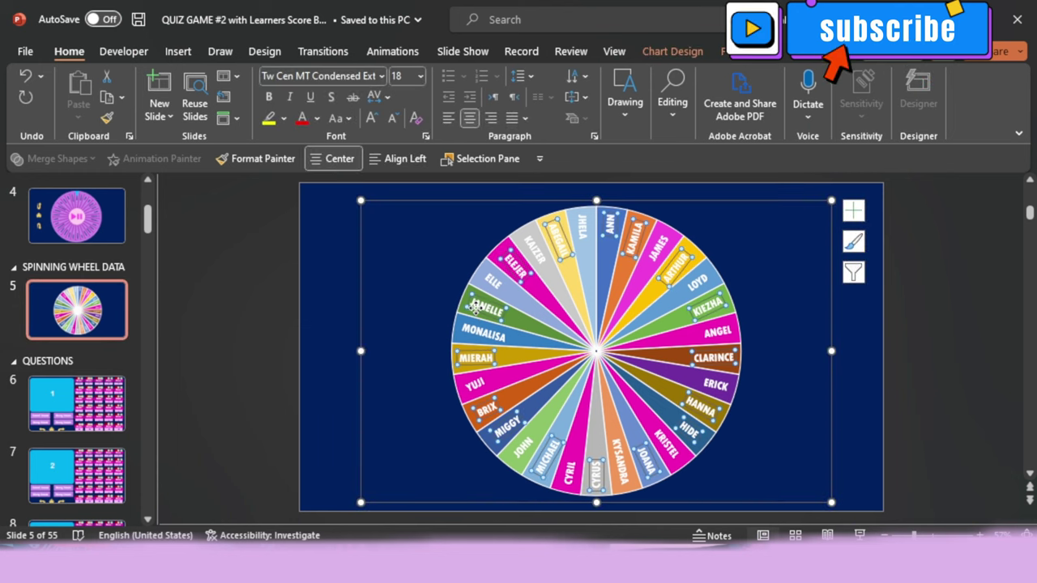
pyautogui.click(535, 204)
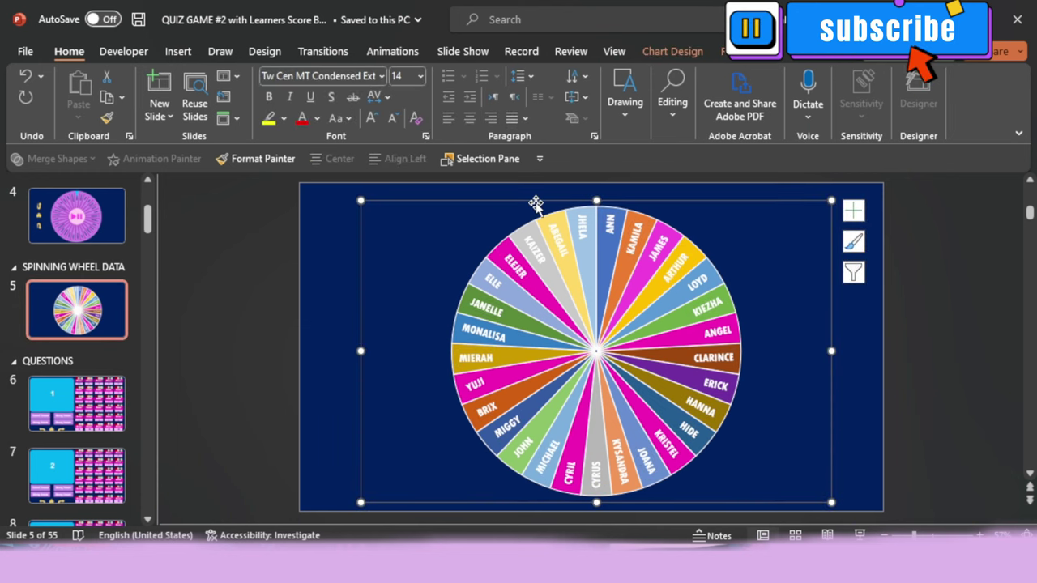
pyautogui.rightClick(536, 204)
pyautogui.click(605, 139)
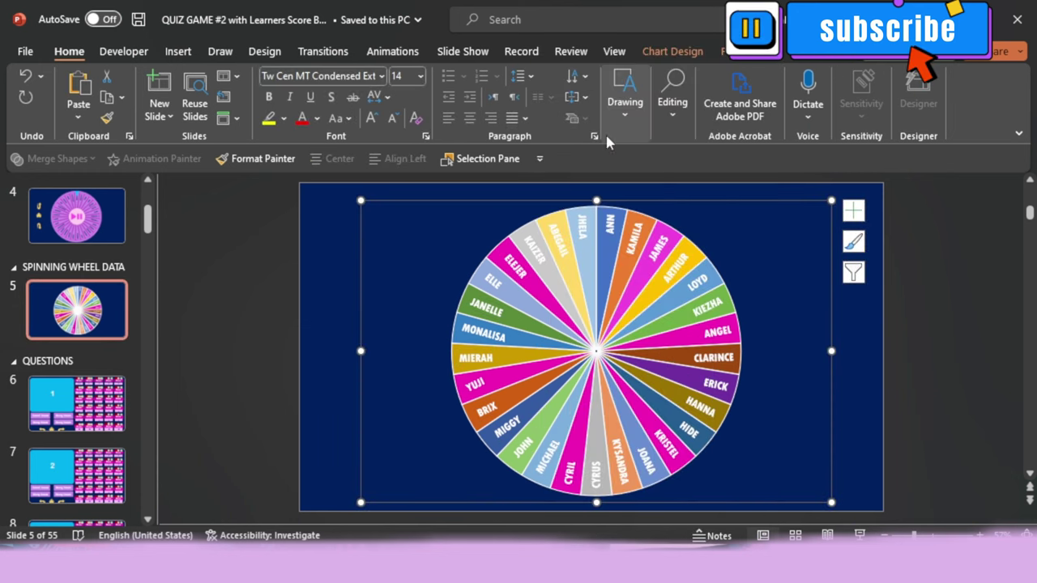
# - On slide 4, move the old purple name wheel out of its ring and partly off the slide
pyautogui.click(120, 208)
pyautogui.click(565, 283)
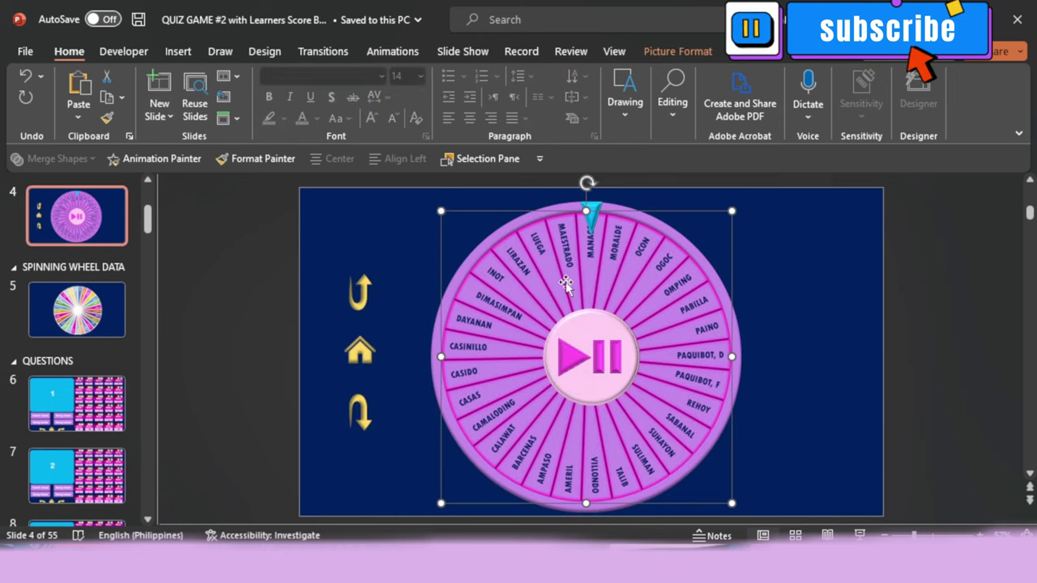
pyautogui.moveTo(670, 279); pyautogui.dragTo(945, 245)
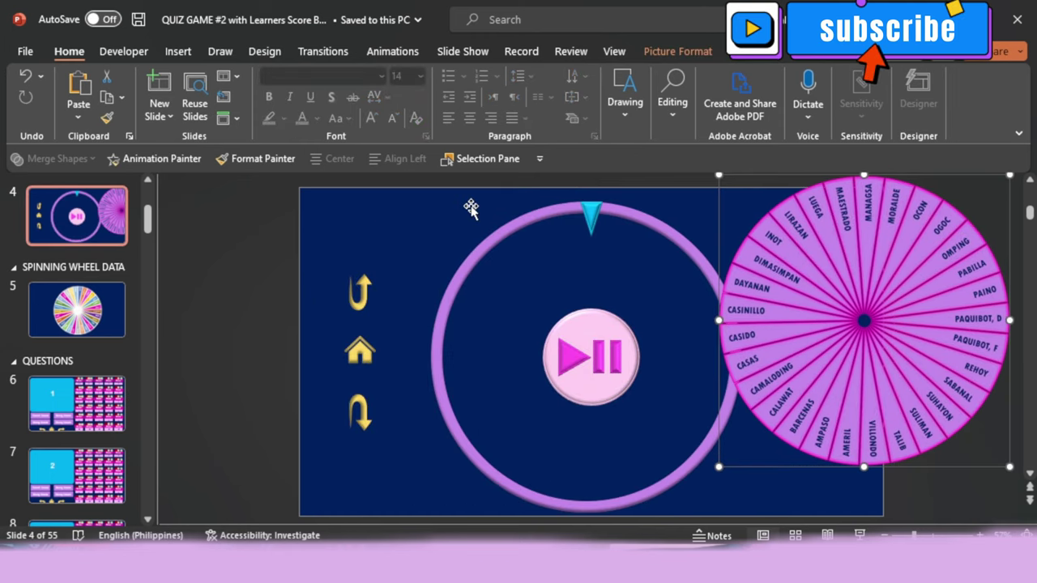
# - Paste the copied chart onto slide 4 as a picture and center the colorful wheel inside the purple ring
pyautogui.click(471, 208)
pyautogui.rightClick(349, 205)
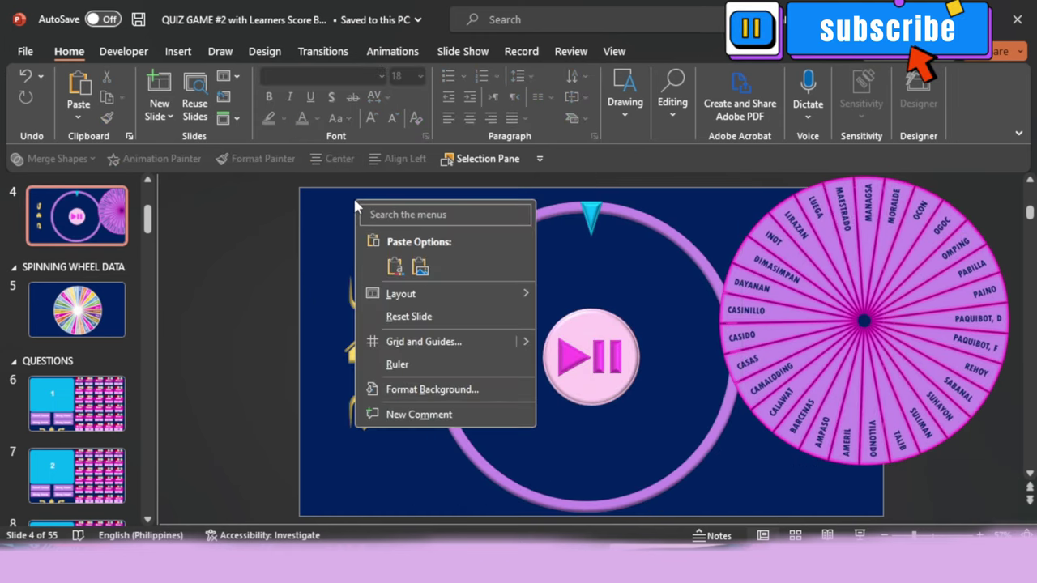
pyautogui.click(416, 267)
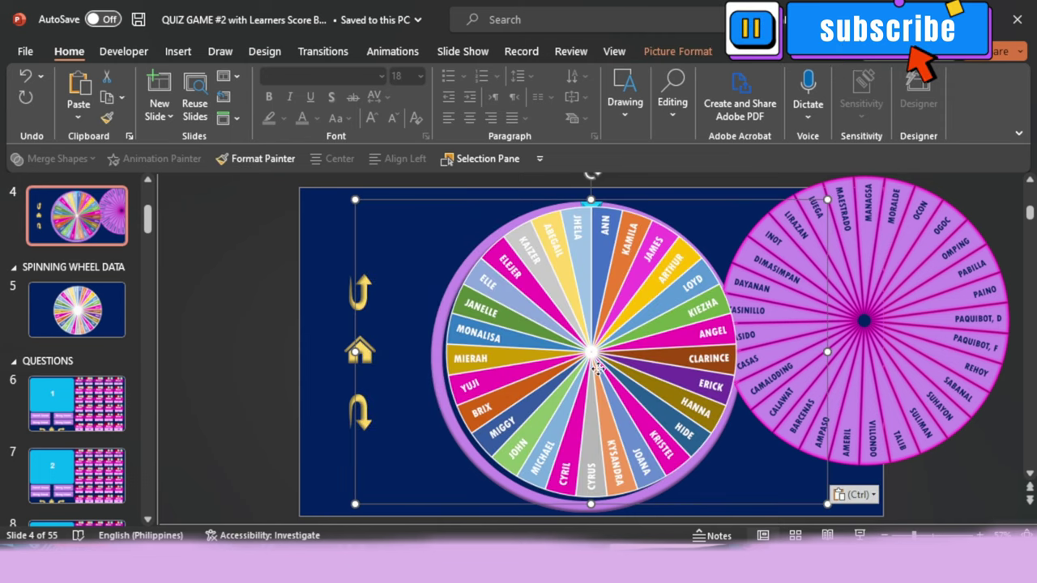
pyautogui.moveTo(597, 368); pyautogui.dragTo(594, 375)
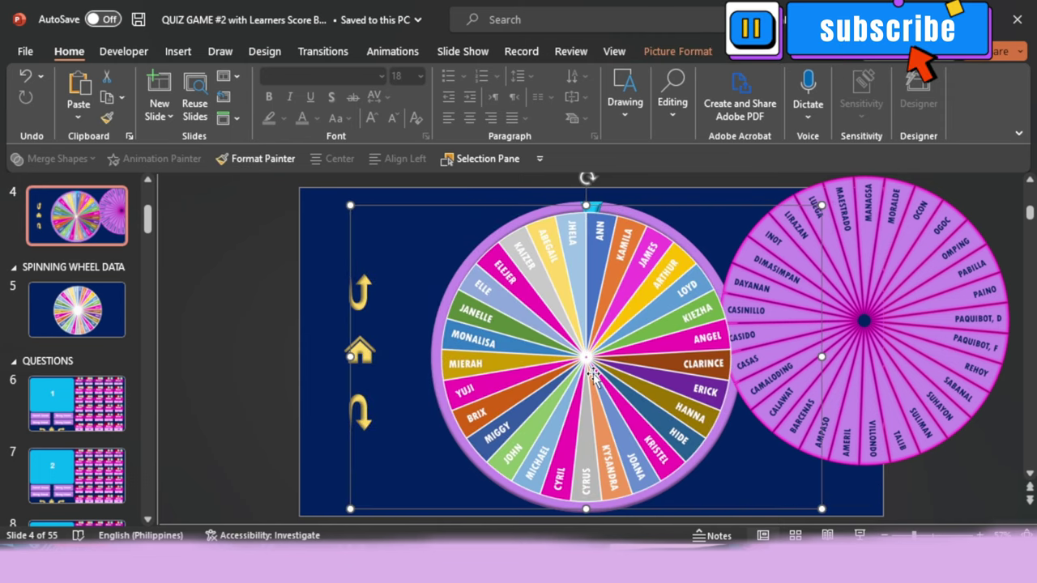
# - Crop the pasted wheel picture to an oval shape
pyautogui.click(677, 51)
pyautogui.click(906, 93)
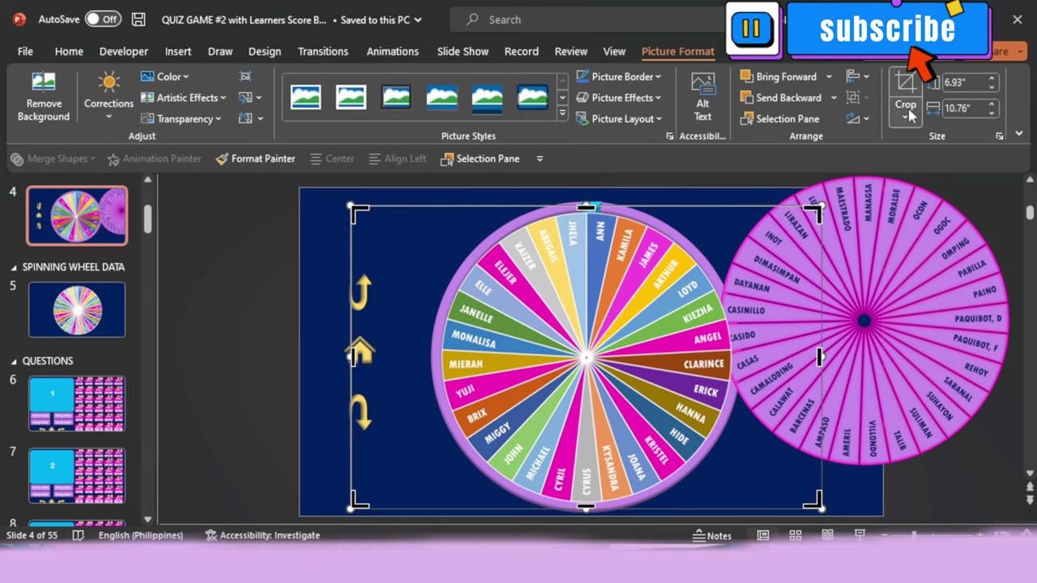
pyautogui.click(908, 116)
pyautogui.moveTo(945, 171)
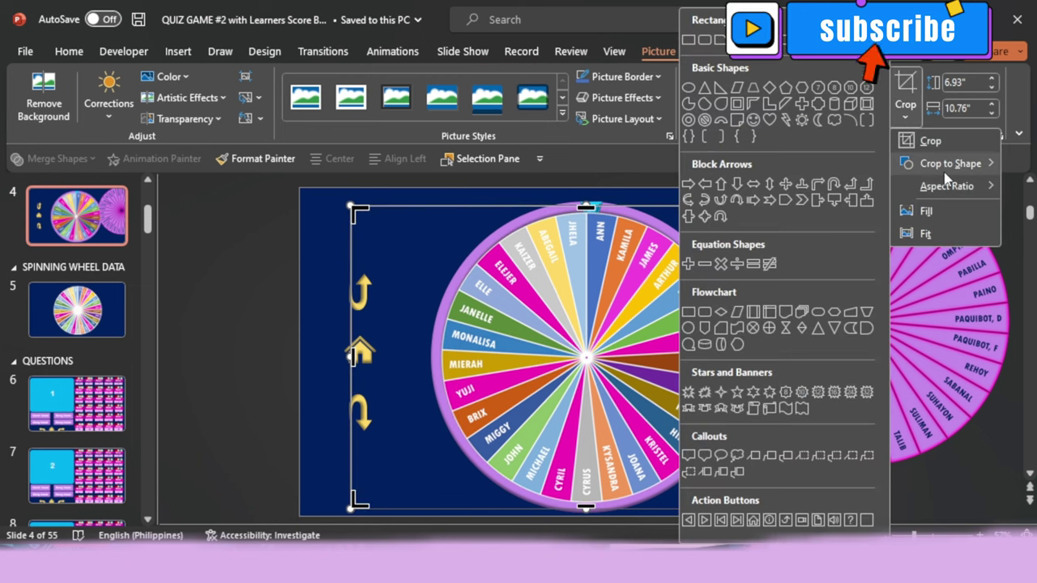
pyautogui.click(691, 88)
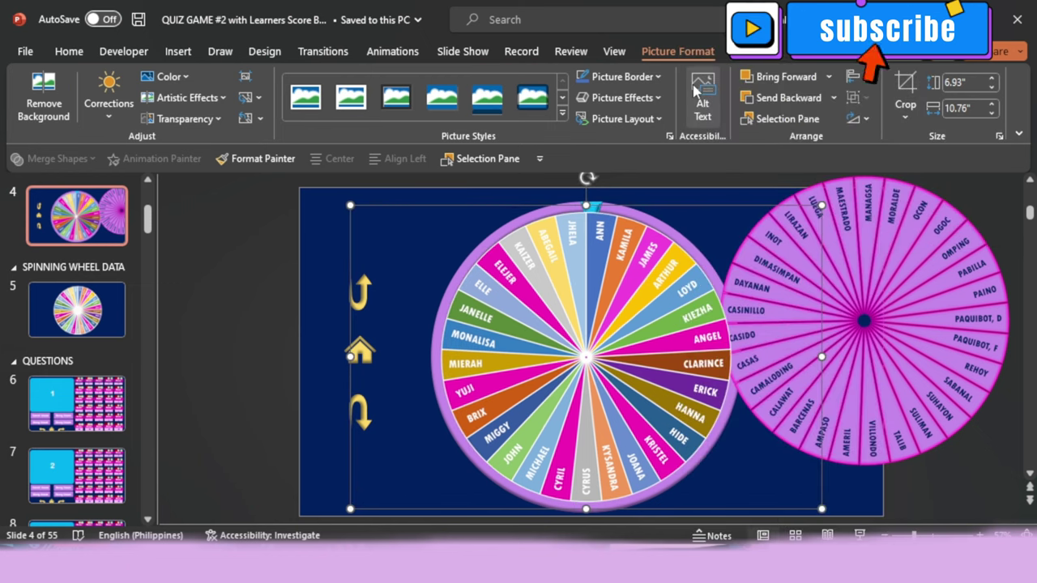
# - Crop the wheel picture's right side to a width of about 8.93" and apply a square aspect ratio to the crop
pyautogui.click(908, 82)
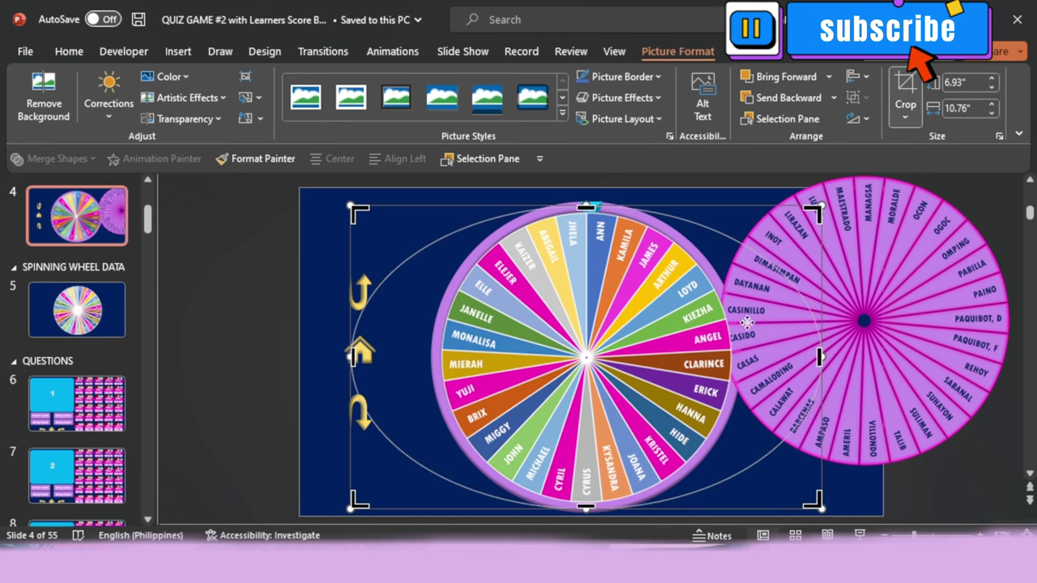
pyautogui.moveTo(817, 354); pyautogui.dragTo(744, 343)
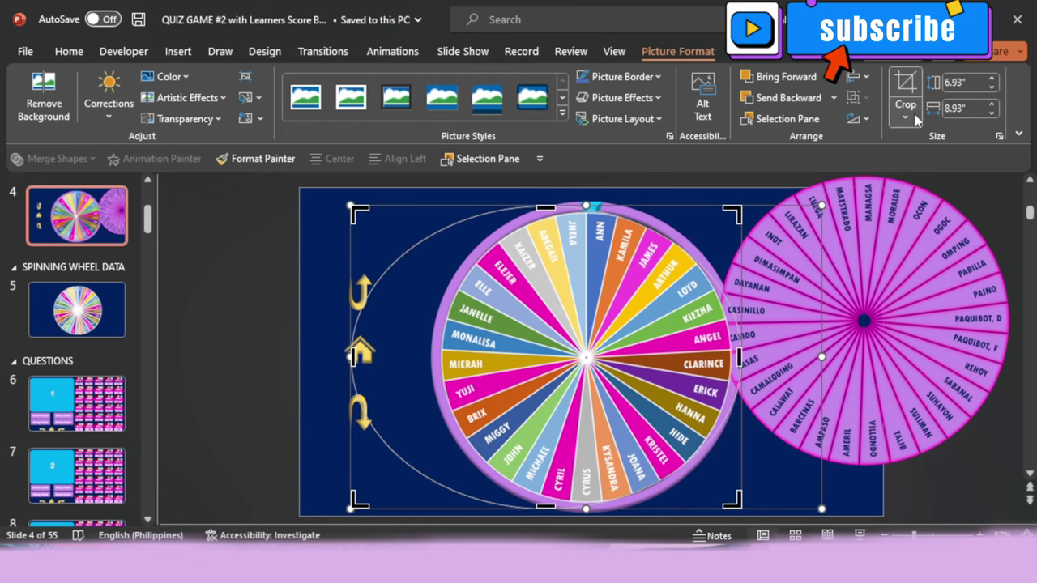
pyautogui.click(906, 117)
pyautogui.moveTo(956, 193)
pyautogui.click(859, 213)
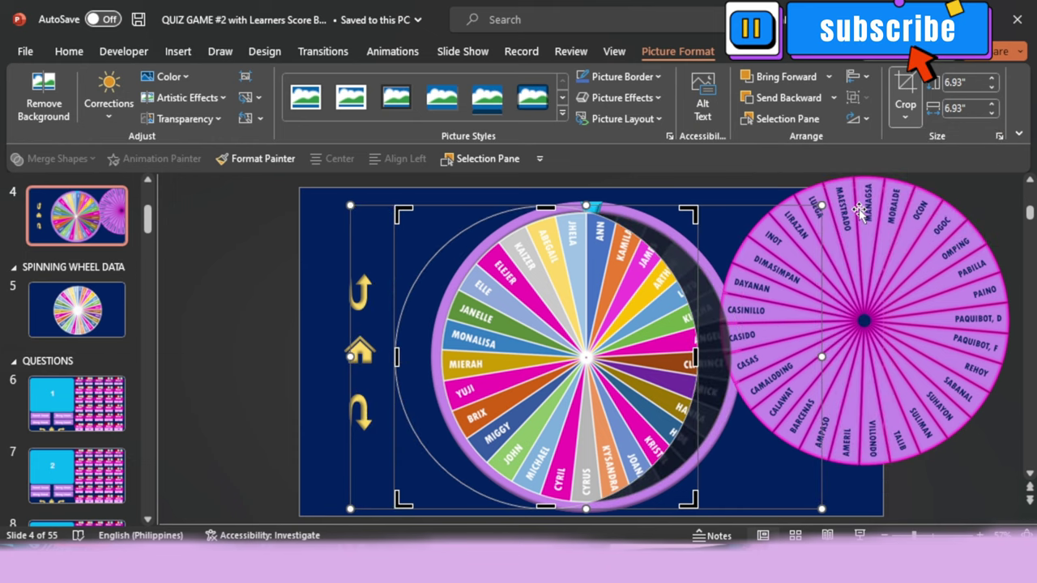
# - Adjust the crop's right and left edges to the wheel's rim, for a width of about 6.67", and finish cropping
pyautogui.moveTo(696, 356); pyautogui.dragTo(729, 354)
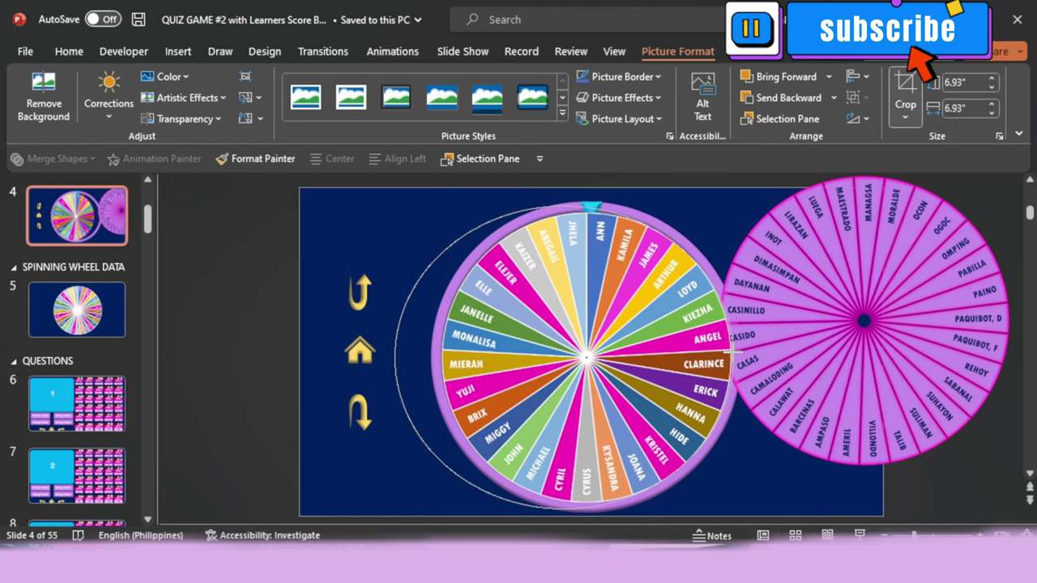
pyautogui.moveTo(732, 352); pyautogui.dragTo(733, 353)
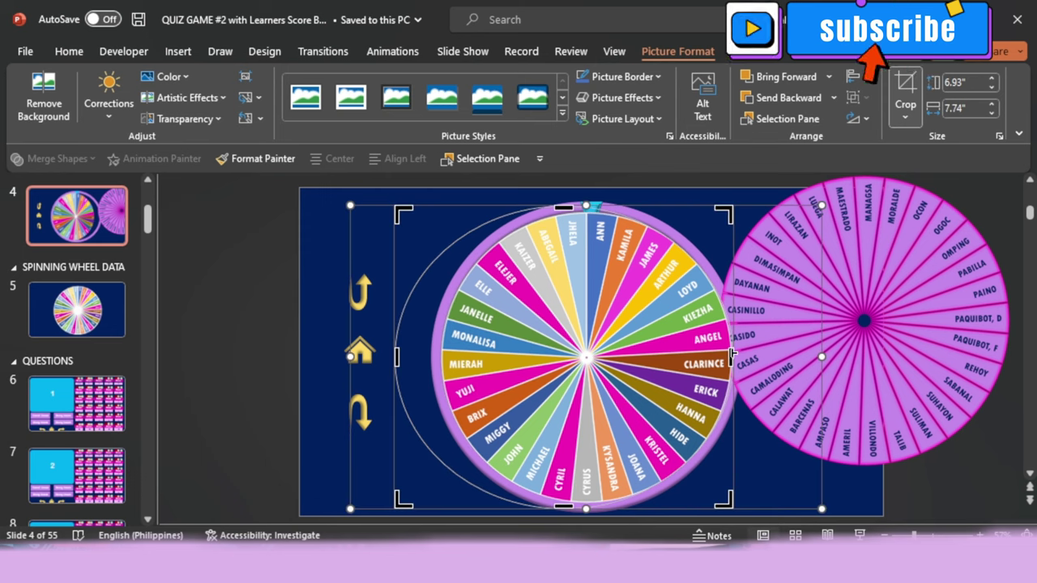
pyautogui.moveTo(397, 357); pyautogui.dragTo(441, 370)
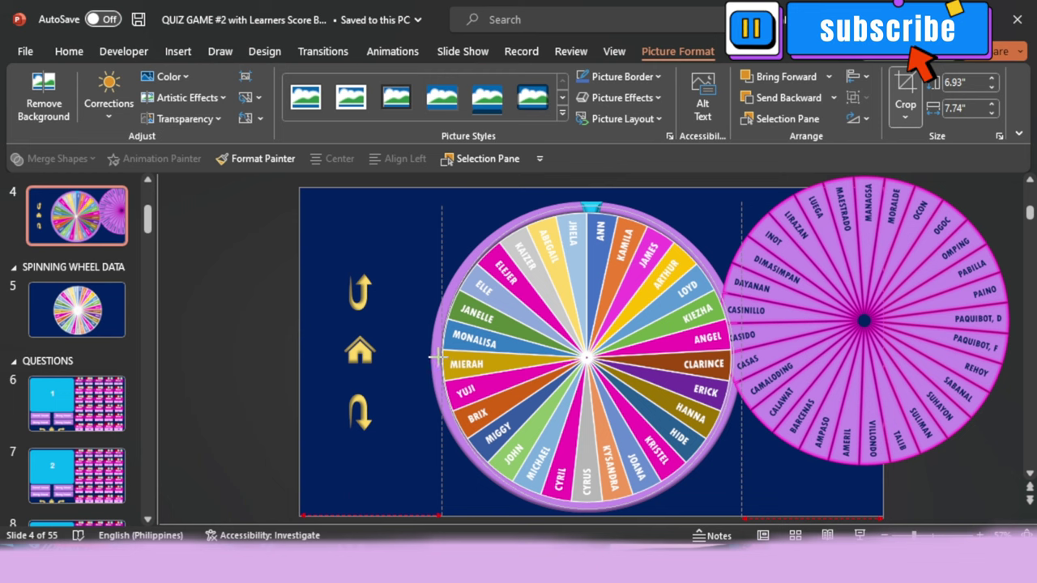
pyautogui.moveTo(437, 356); pyautogui.dragTo(442, 358)
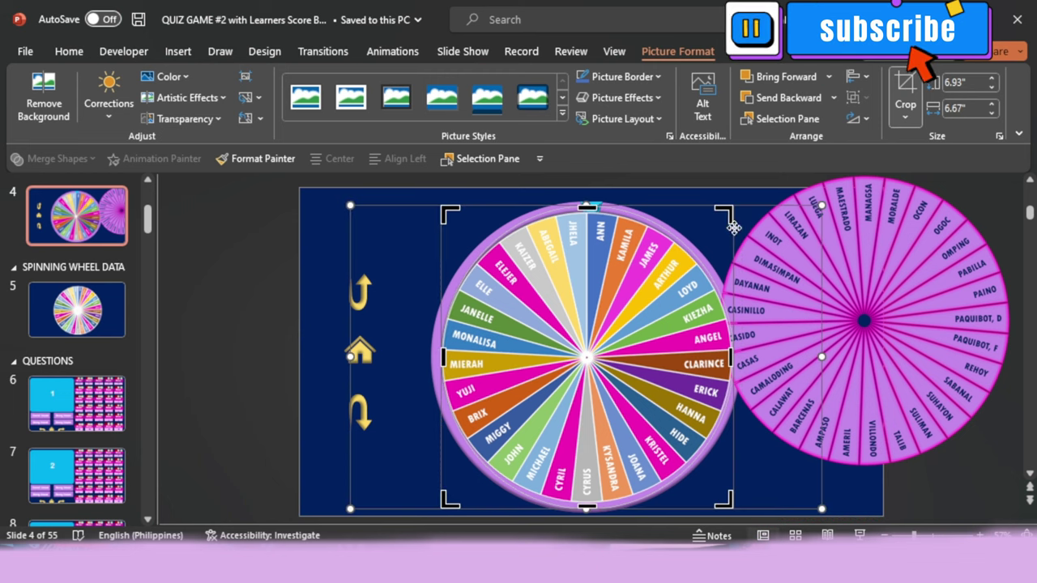
pyautogui.click(907, 82)
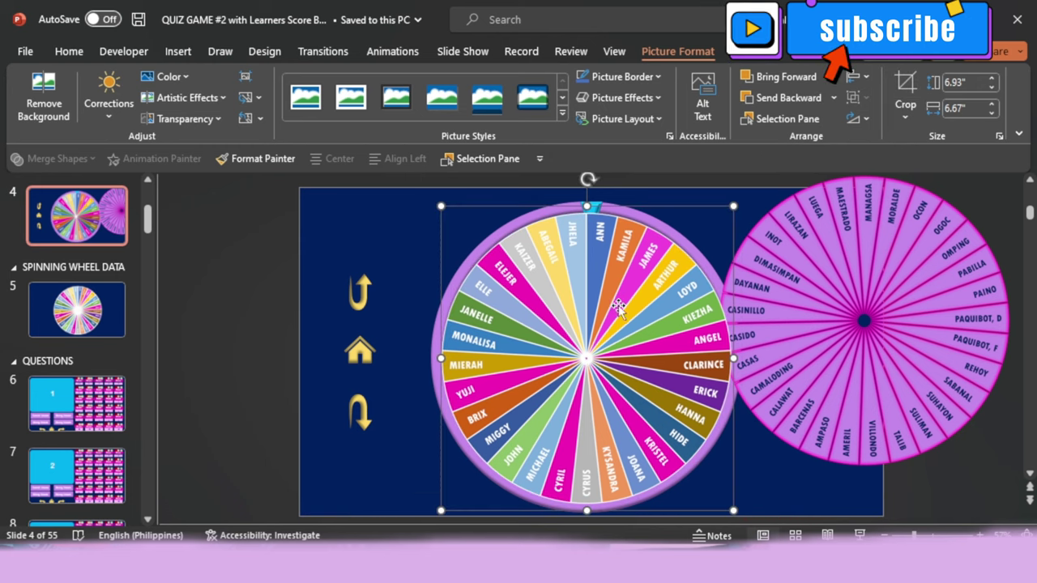
# - Copy the old wheel's animations onto the new wheel picture with Animation Painter and send the new picture to the back
pyautogui.click(788, 290)
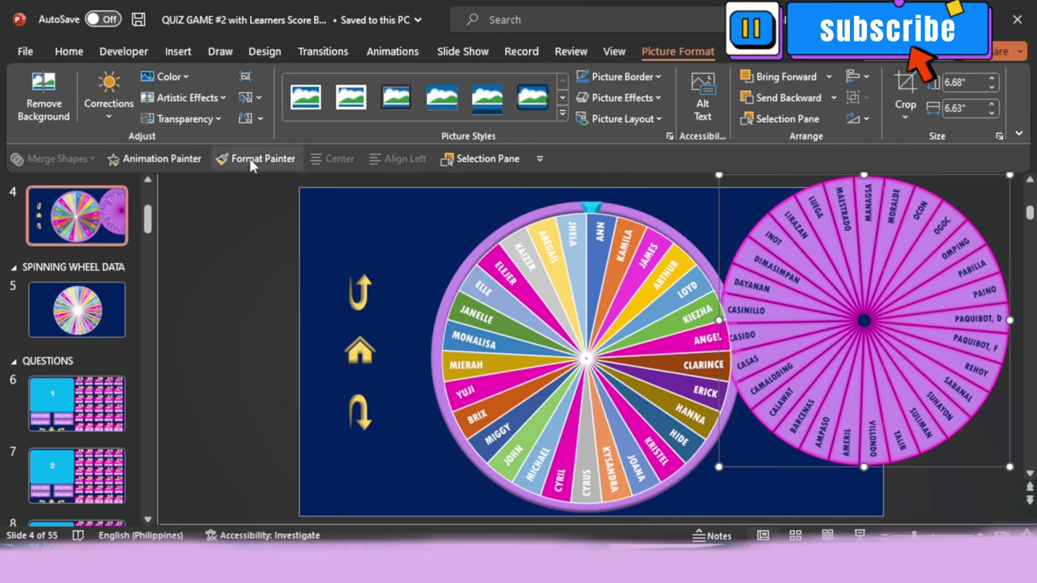
pyautogui.click(515, 320)
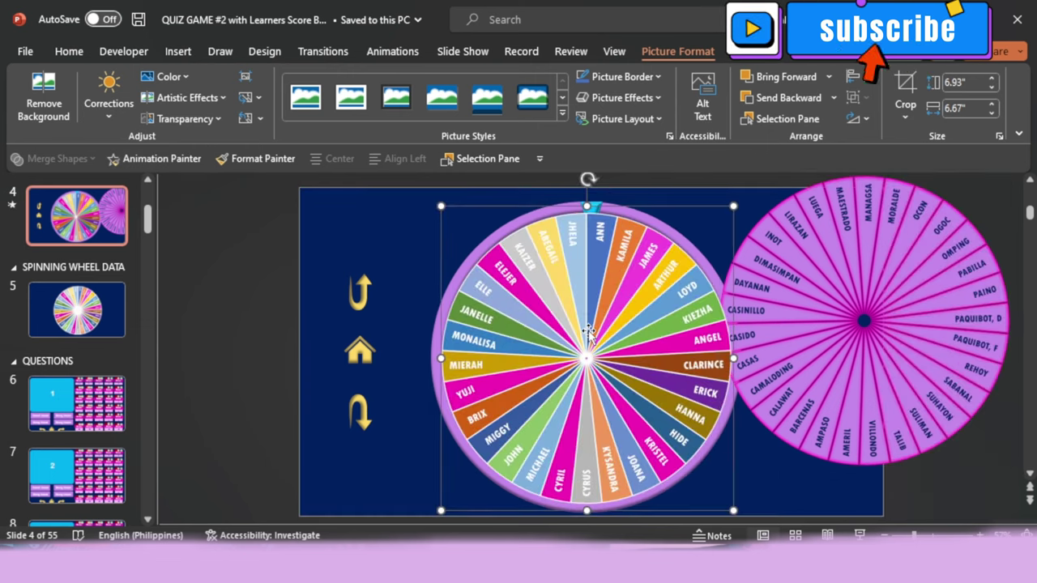
pyautogui.click(832, 98)
pyautogui.click(796, 142)
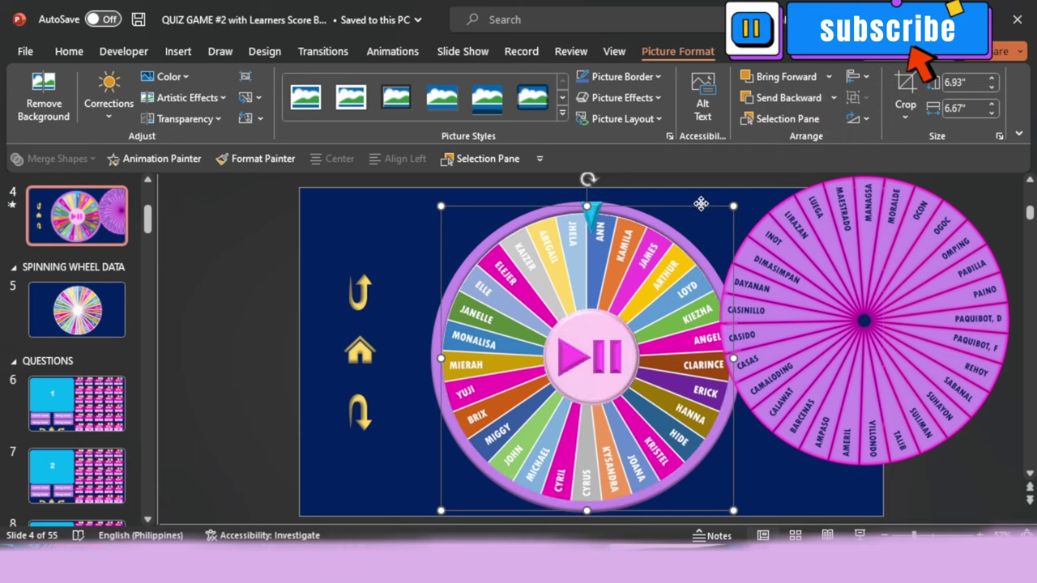
# - Nudge the new wheel picture into line with the ring and delete the old purple name wheel
pyautogui.moveTo(701, 203); pyautogui.dragTo(699, 203)
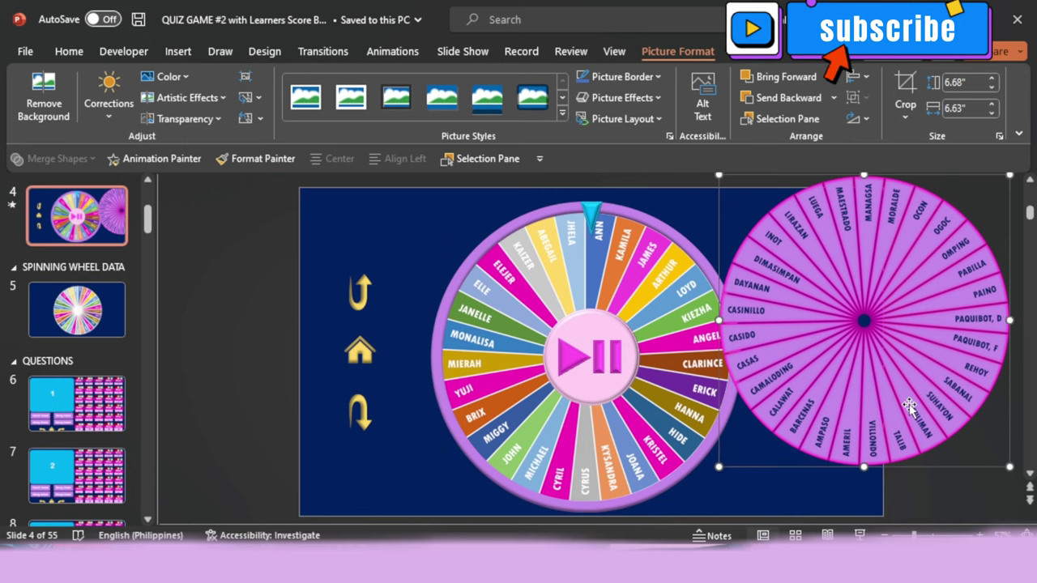
pyautogui.click(908, 402)
# - Show the Animation Pane and nudge the purple outer ring slightly down so it fits evenly around the wheel
pyautogui.click(741, 497)
pyautogui.click(392, 51)
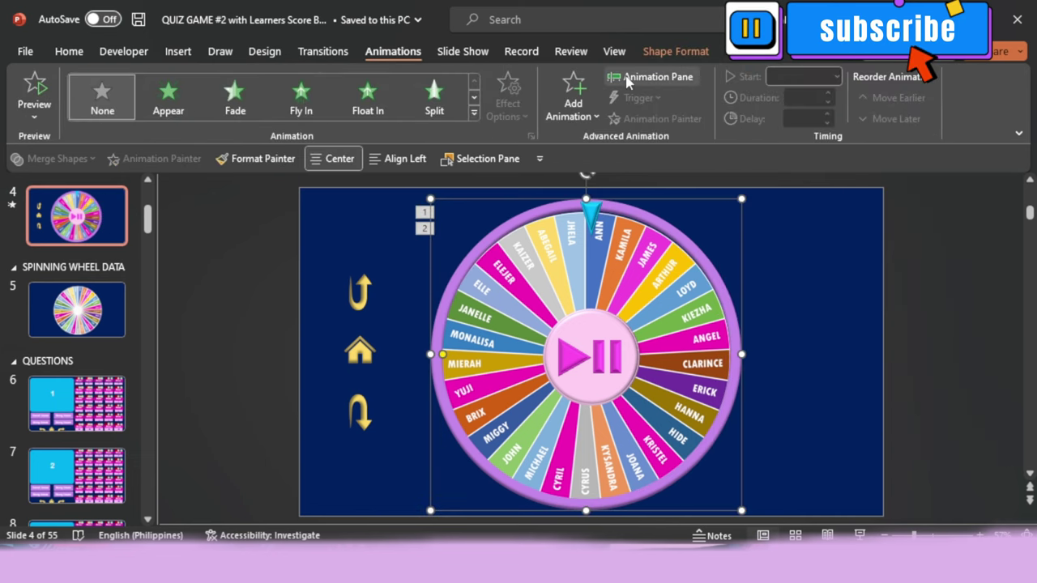
pyautogui.click(652, 77)
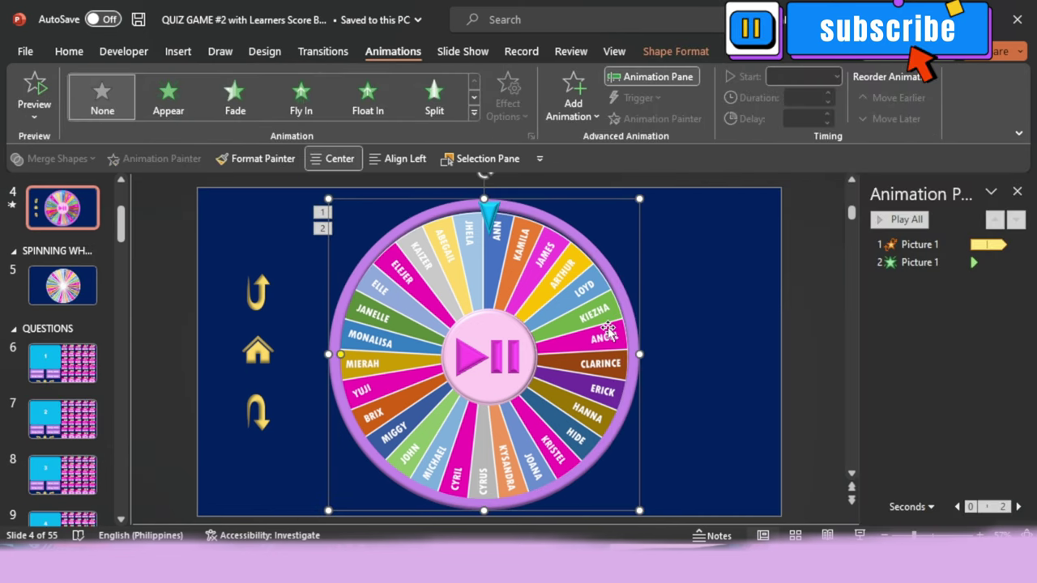
pyautogui.hotkey('ctrl', 'Up')
pyautogui.hotkey('ctrl', 'Up')
pyautogui.hotkey('ctrl', 'Down')
pyautogui.hotkey('ctrl', 'Down')
pyautogui.hotkey('ctrl', 'Down')
pyautogui.hotkey('ctrl', 'Down')
pyautogui.hotkey('ctrl', 'Down')
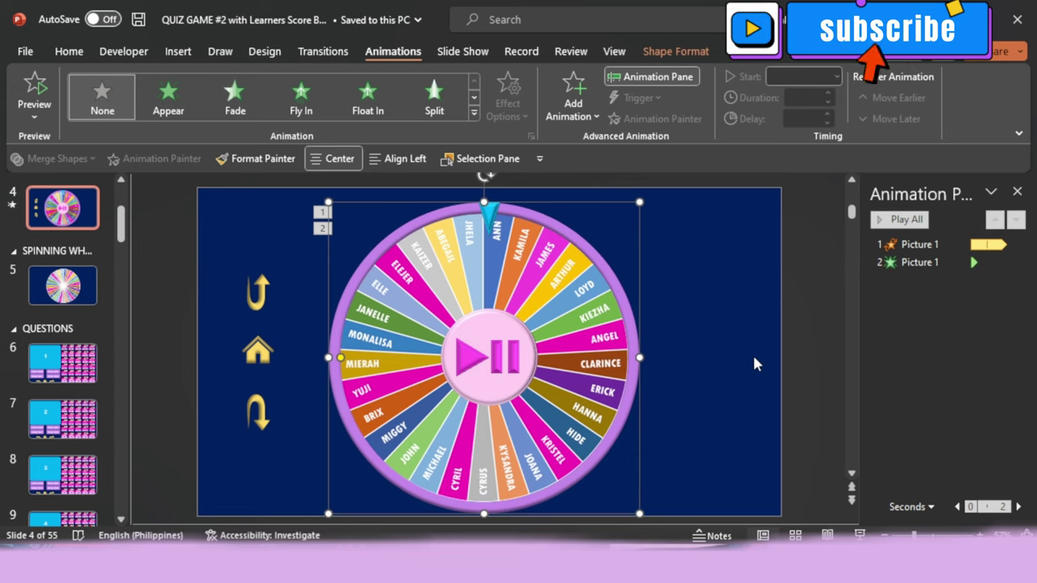
# - Set the wheel picture's Spin animation to start on click of PLAY BUTTON
pyautogui.click(959, 245)
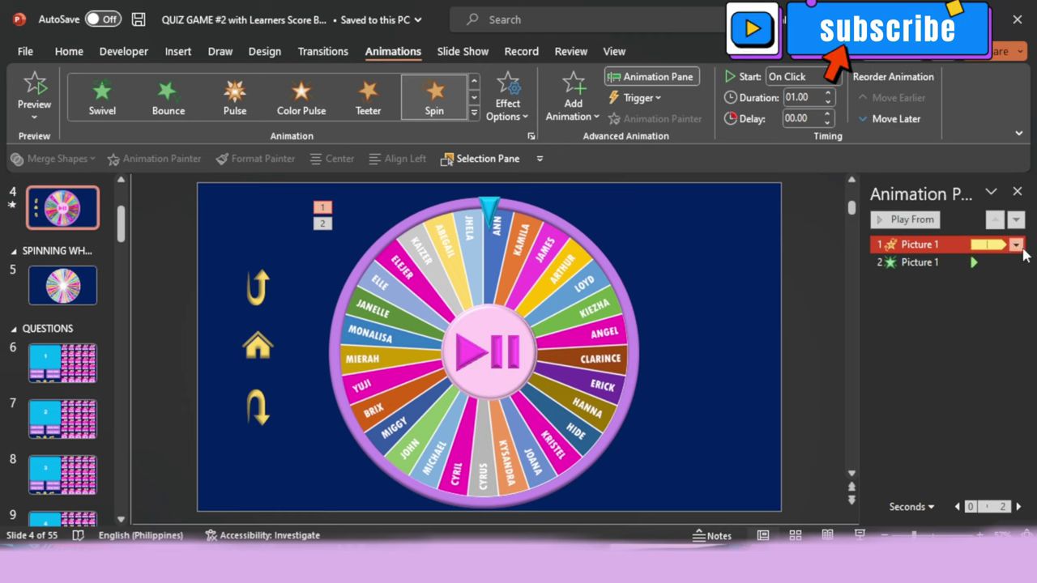
pyautogui.click(1017, 245)
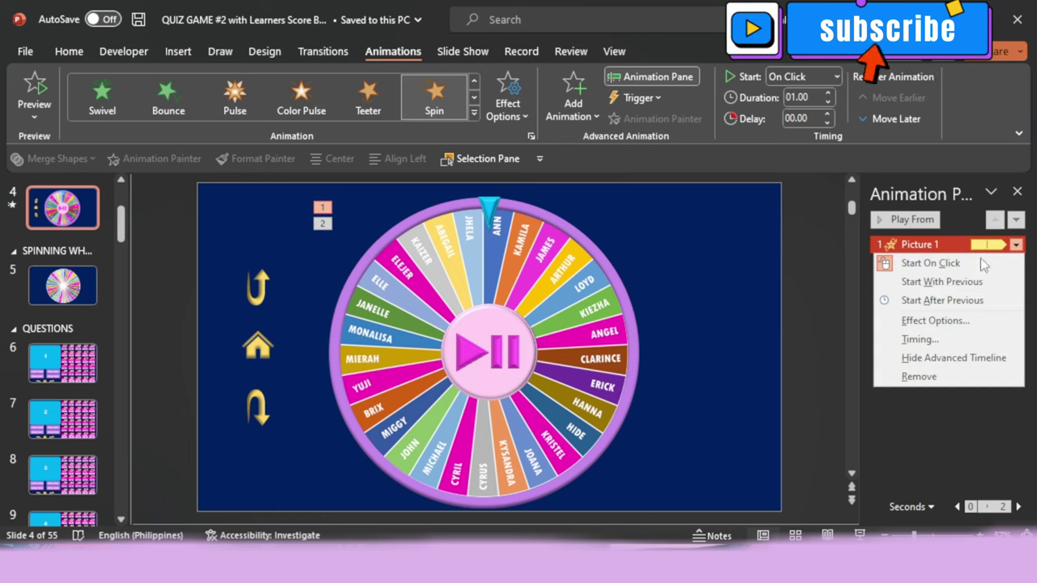
pyautogui.click(954, 325)
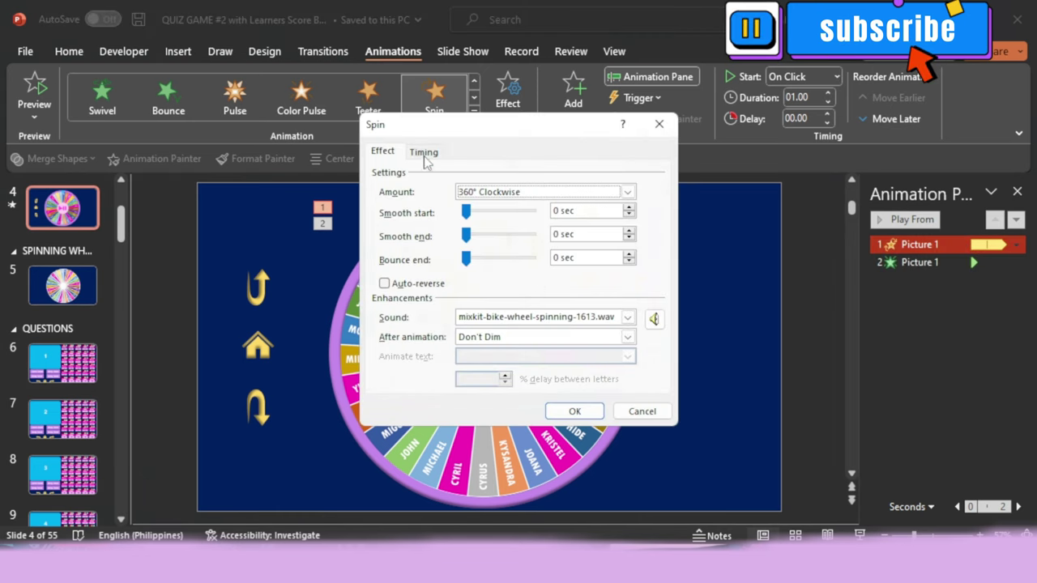
pyautogui.click(424, 154)
pyautogui.click(398, 269)
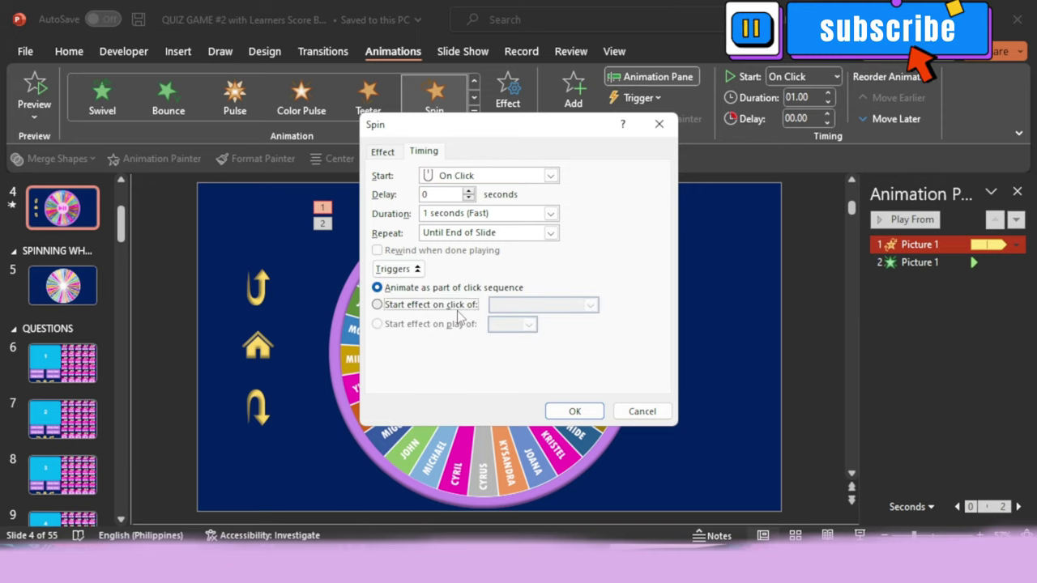
pyautogui.click(533, 314)
pyautogui.click(519, 341)
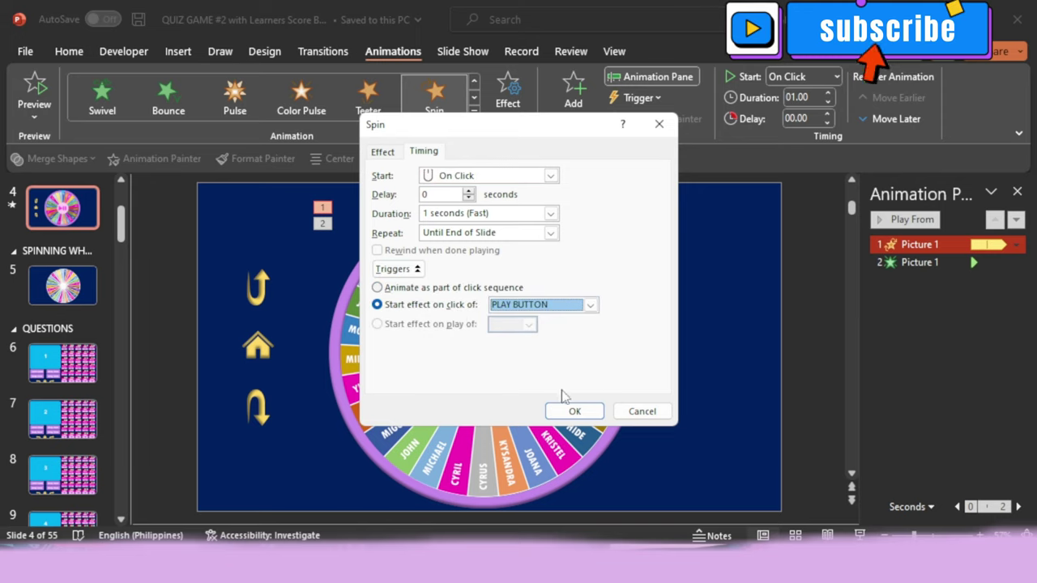
pyautogui.click(574, 412)
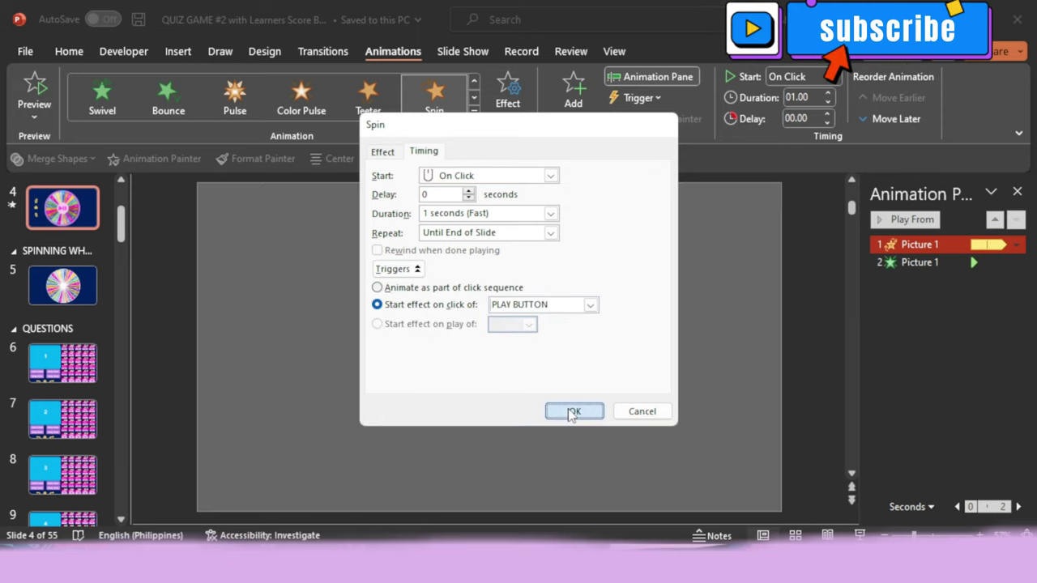
# - Run slide 4 briefly as a slide show to check the wheel, and return to editing
pyautogui.hotkey('shift', 'F5')
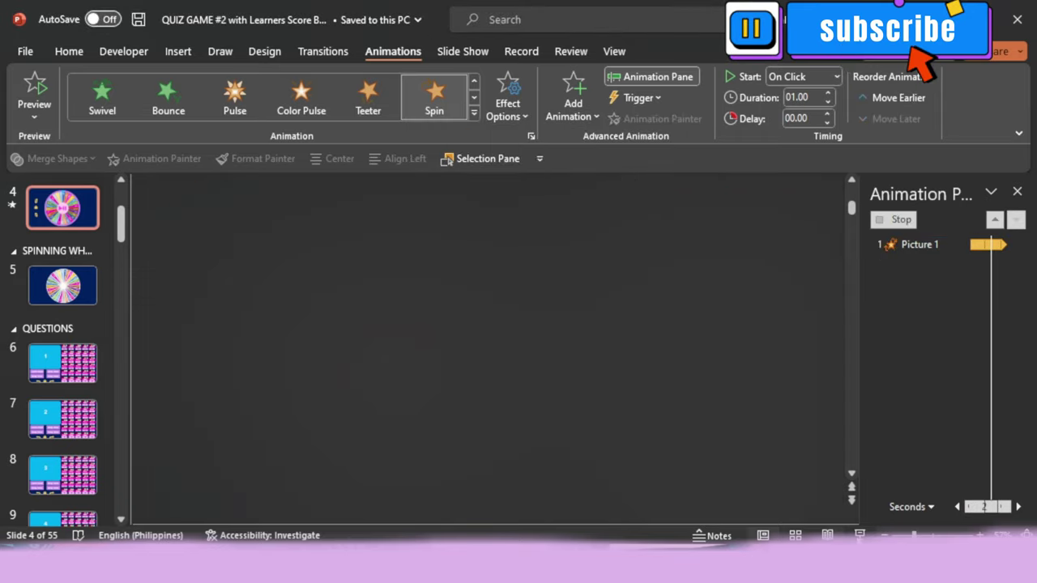
pyautogui.press('Escape')
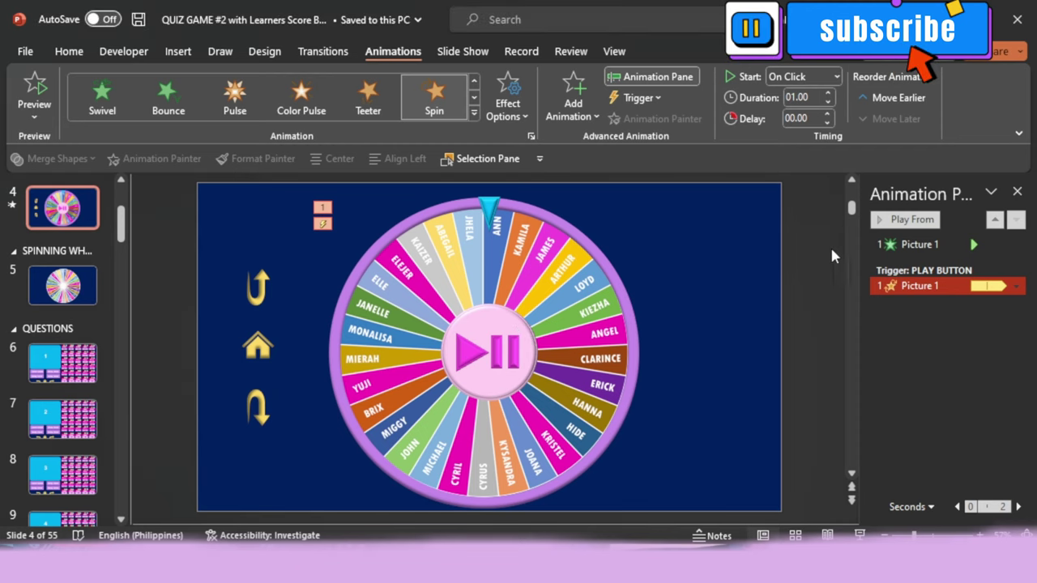
# - Move the wheel picture's Appear animation below Spin under the PLAY BUTTON trigger and test the wheel in a slide show
pyautogui.click(920, 244)
pyautogui.moveTo(913, 298); pyautogui.dragTo(914, 308)
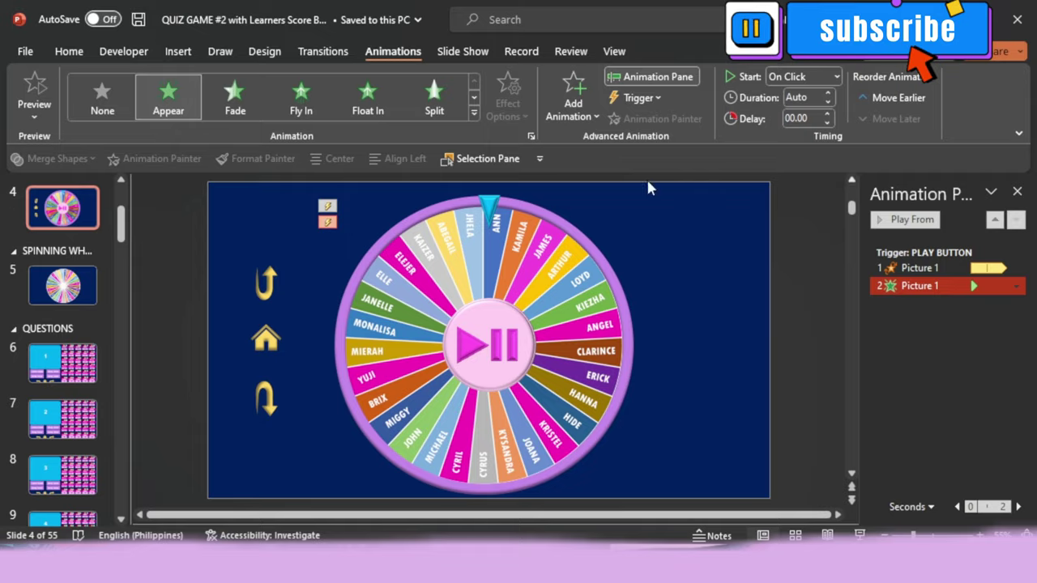
pyautogui.hotkey('shift', 'F5')
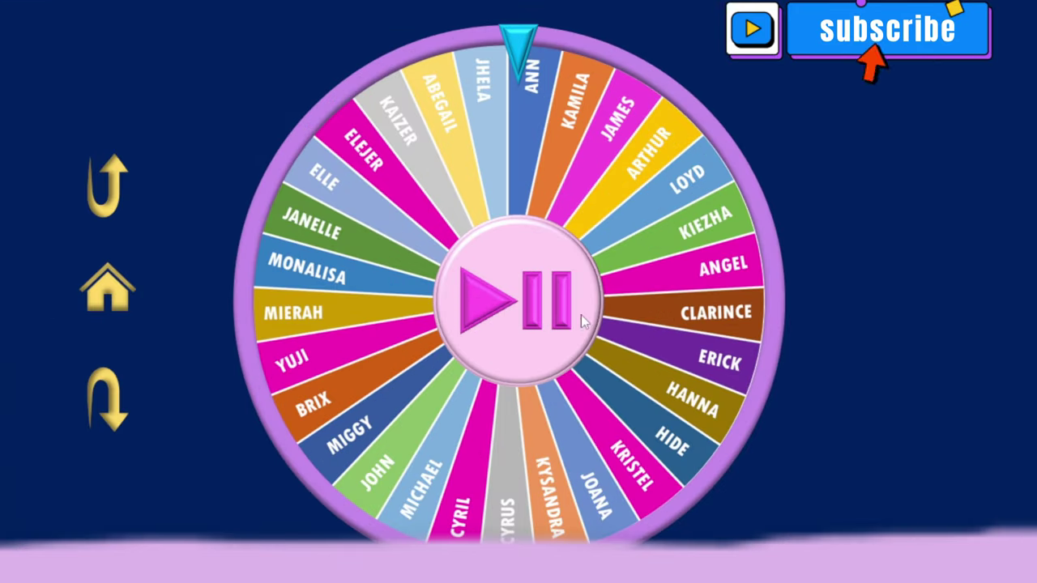
pyautogui.click(539, 312)
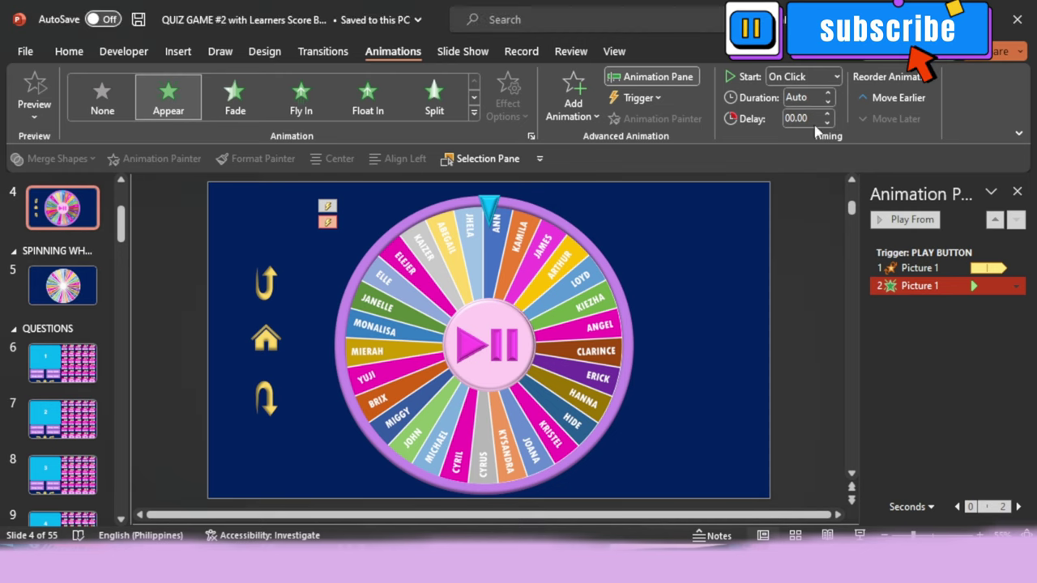
# - Set the wheel picture's Spin animation duration to 0.50 seconds and test the play button in a slide show
pyautogui.click(930, 267)
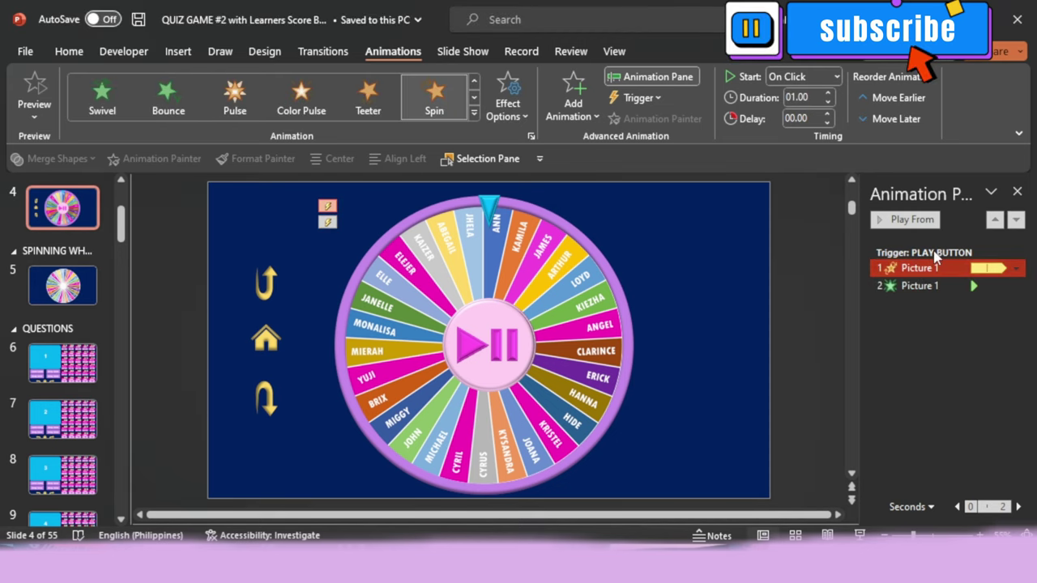
pyautogui.click(828, 103)
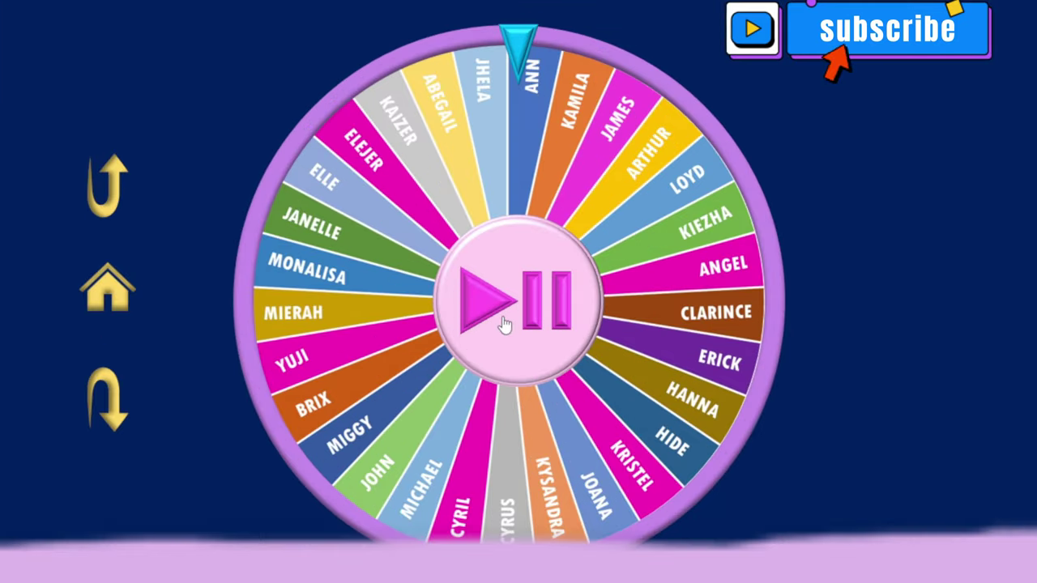
pyautogui.click(504, 324)
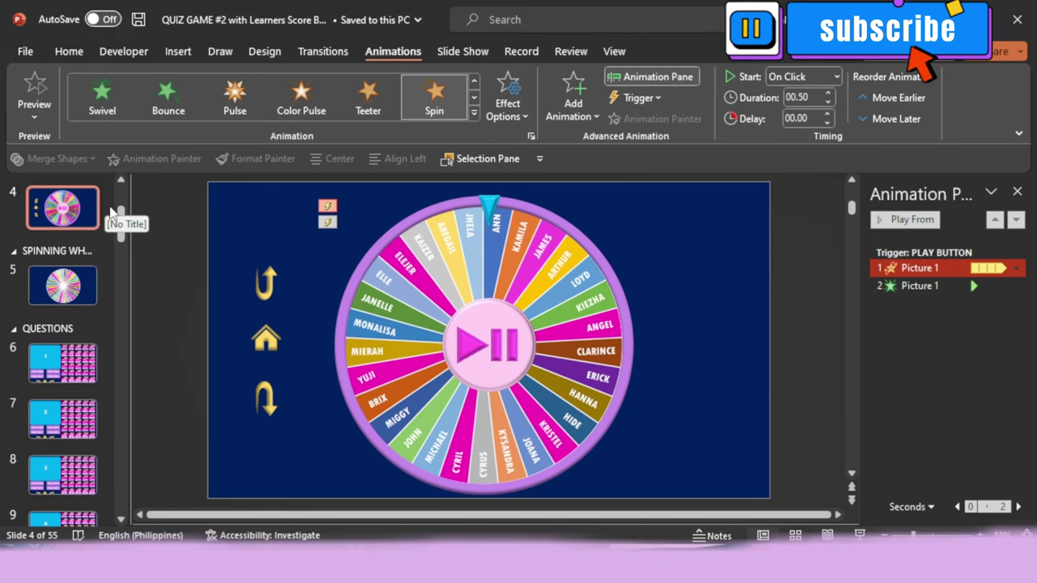
# - Run the slide show from the title slide and start the game
pyautogui.scroll(3, 120, 223)
pyautogui.click(63, 282)
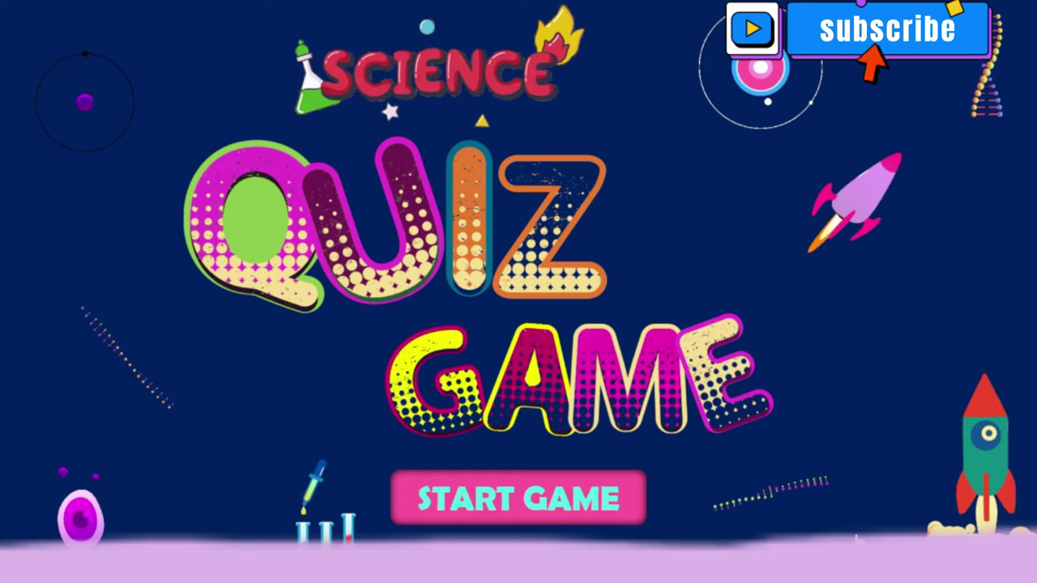
pyautogui.hotkey('shift', 'F5')
pyautogui.click(543, 511)
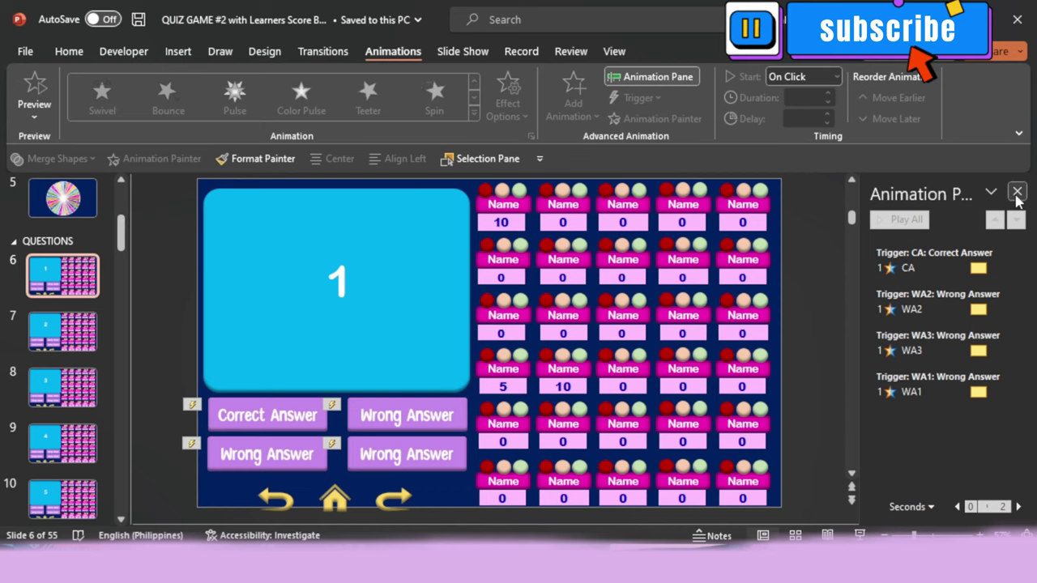
# - Close the Animation Pane on slide 6 and open its scoreboard layout in Slide Master view
pyautogui.click(1017, 193)
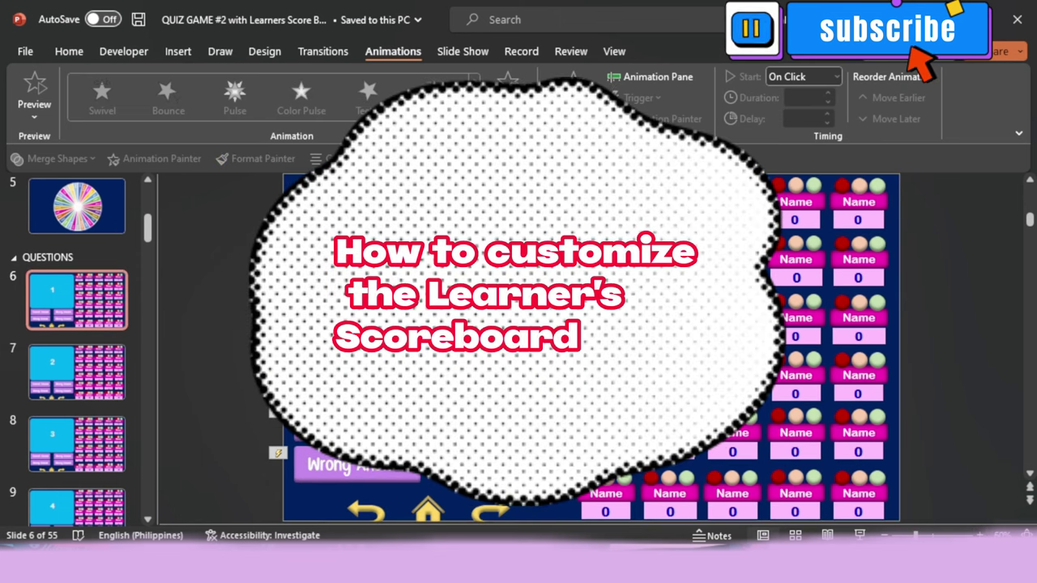
pyautogui.click(352, 464)
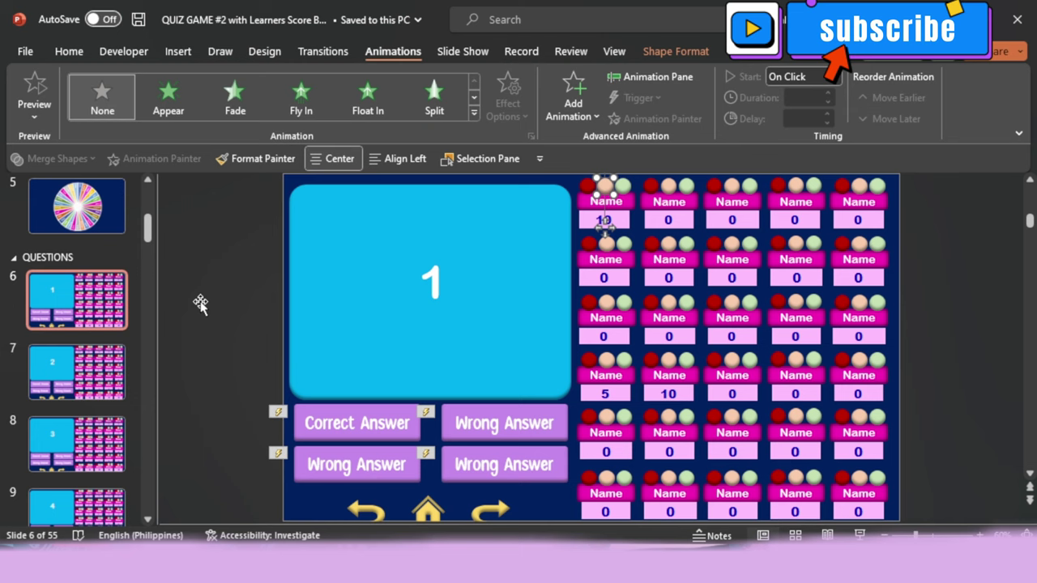
pyautogui.click(195, 308)
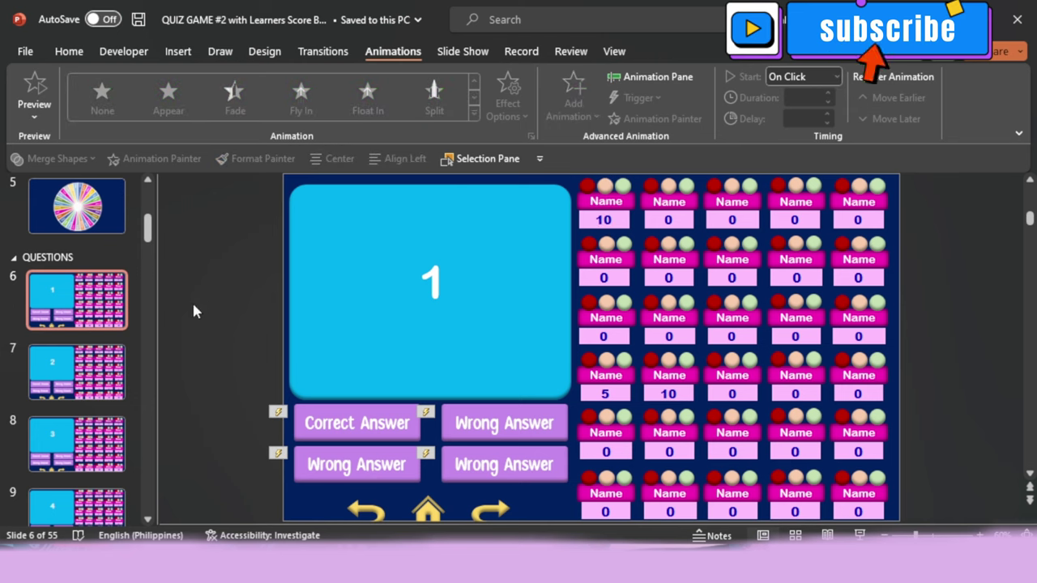
pyautogui.click(571, 54)
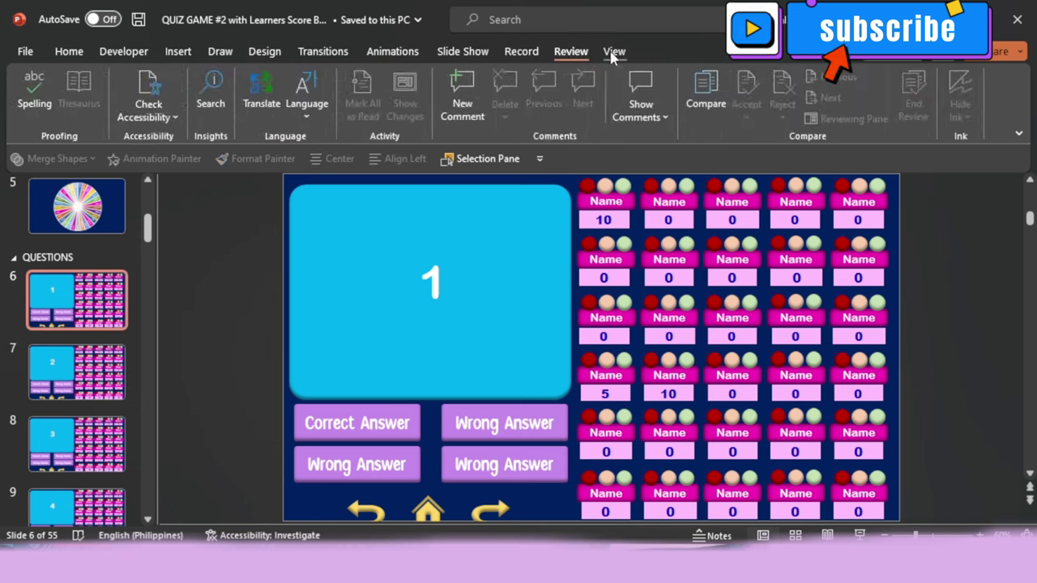
pyautogui.click(613, 51)
pyautogui.click(236, 89)
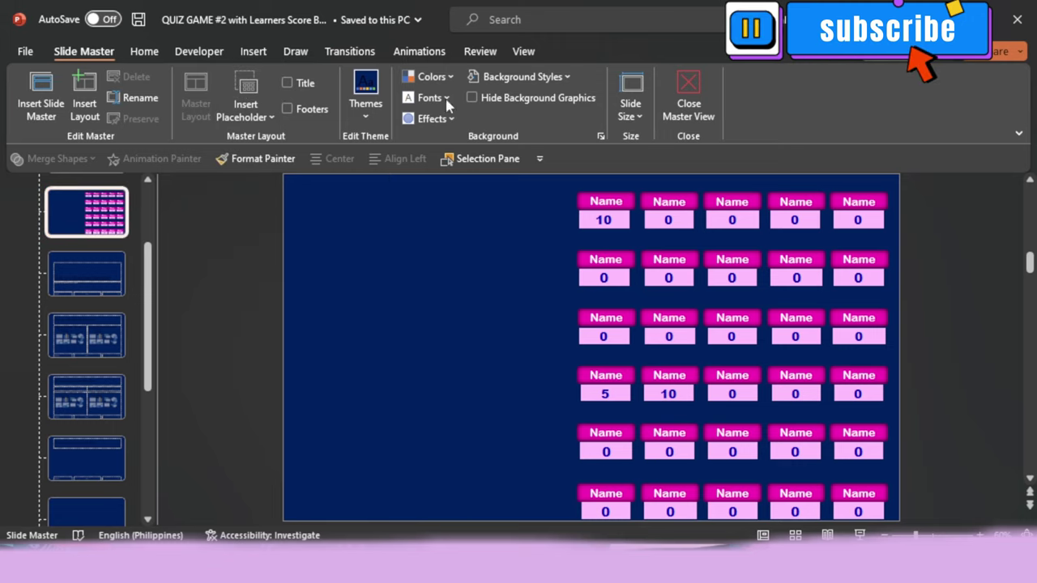
# - Replace the five name placeholders in the scoreboard's first row with learners' first names
pyautogui.click(618, 202)
pyautogui.doubleClick(618, 202)
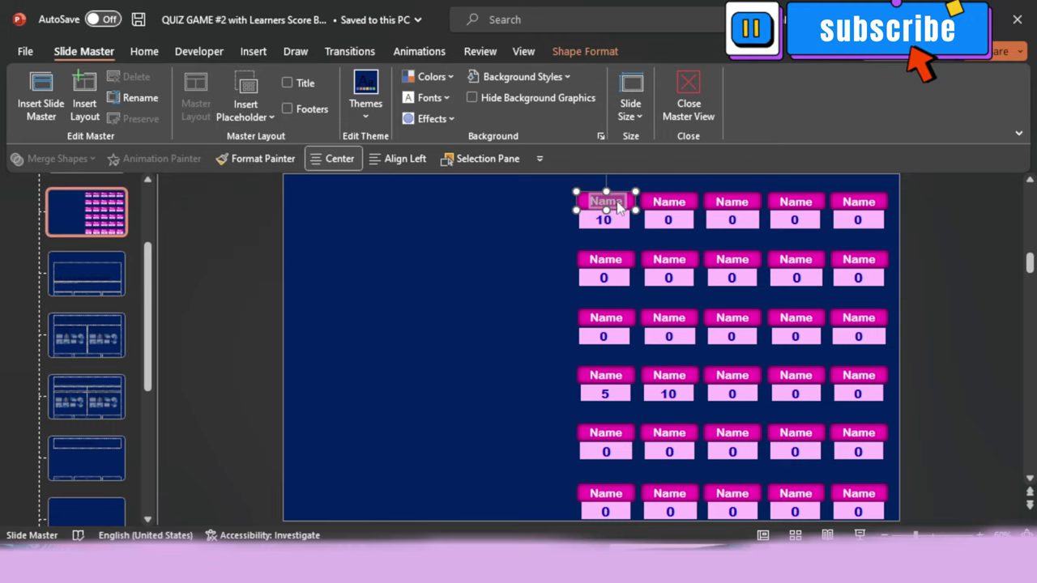
pyautogui.write('kai')
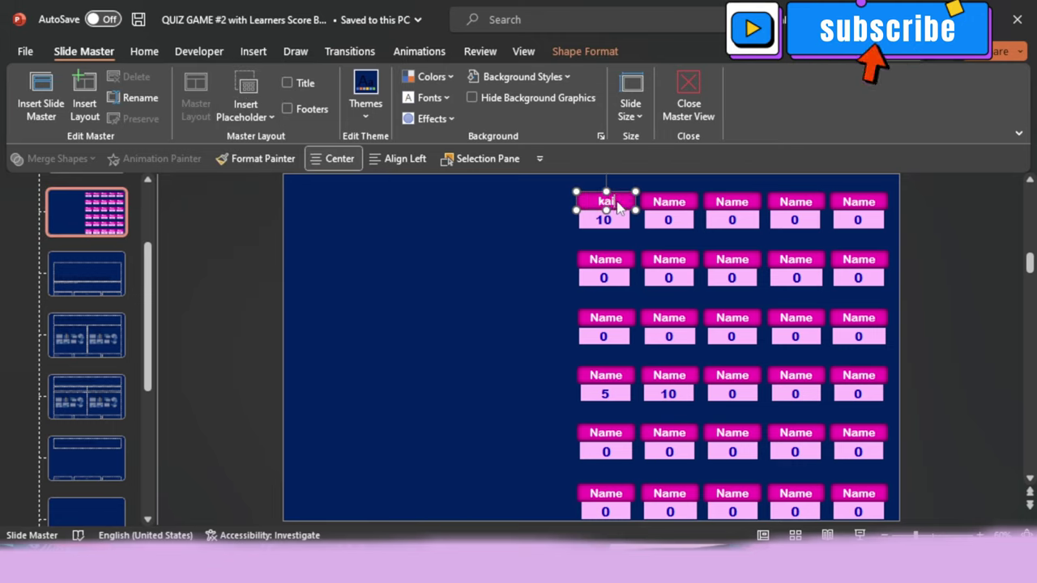
pyautogui.write('zer')
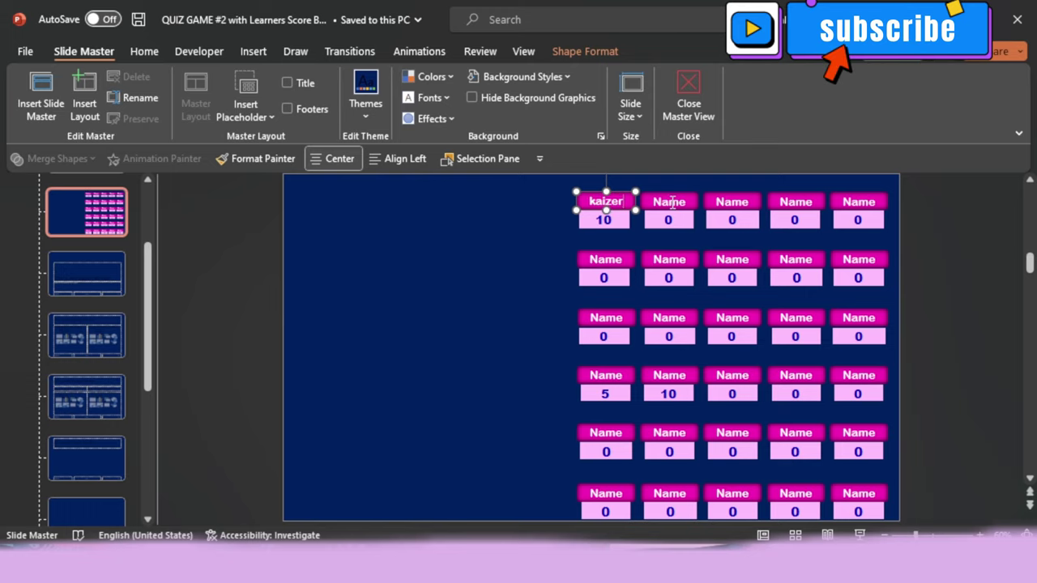
pyautogui.doubleClick(670, 203)
pyautogui.write('James')
pyautogui.doubleClick(731, 202)
pyautogui.write('Dianne')
pyautogui.doubleClick(793, 204)
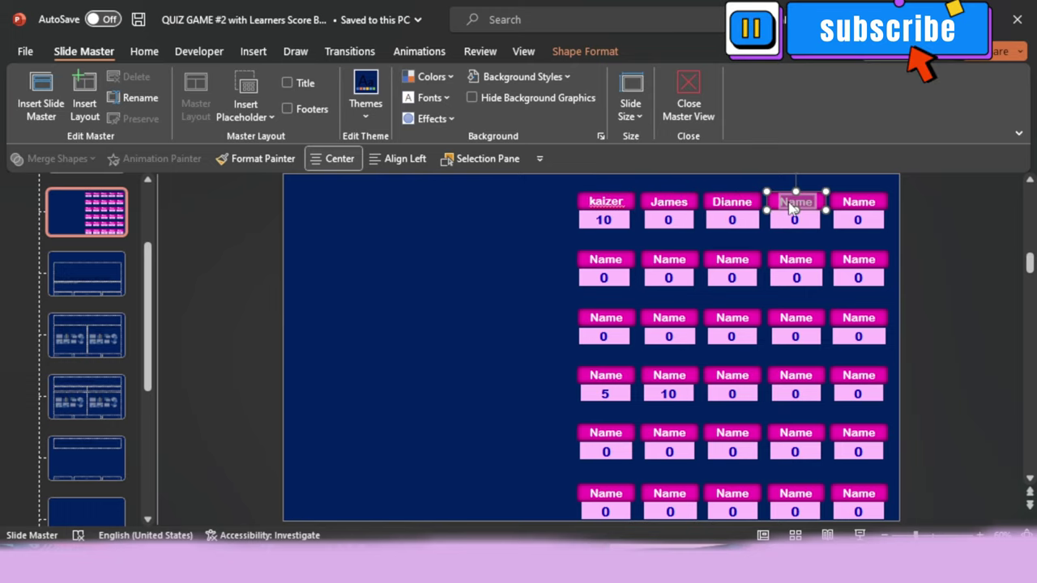
pyautogui.write('Angel')
pyautogui.click(861, 192)
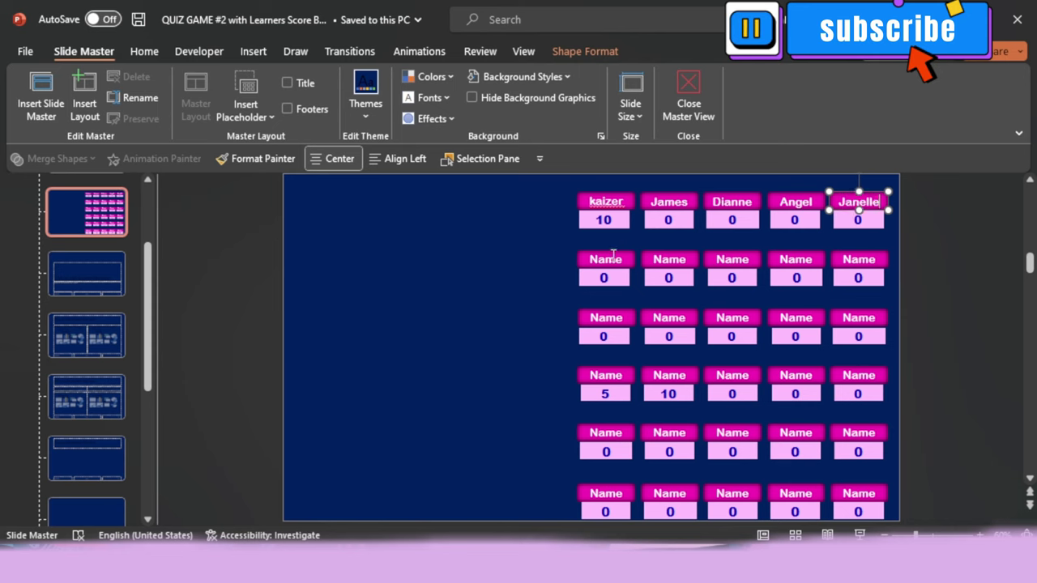
# - Replace the five name placeholders in the scoreboard's second row with learners' first names
pyautogui.doubleClick(613, 260)
pyautogui.write('Elejer')
pyautogui.doubleClick(670, 261)
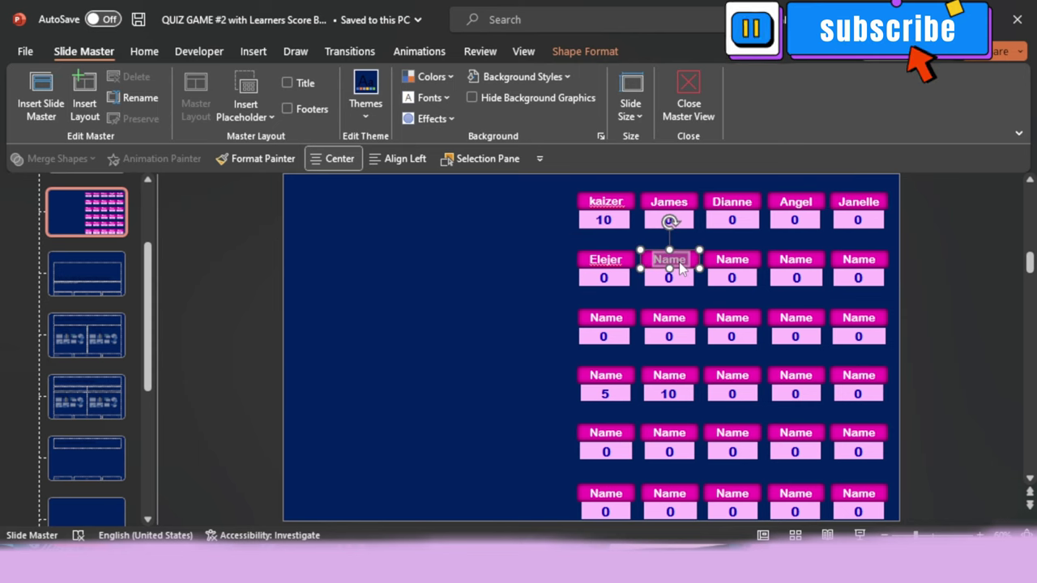
pyautogui.write('Kysandra')
pyautogui.doubleClick(732, 259)
pyautogui.write('Mierah')
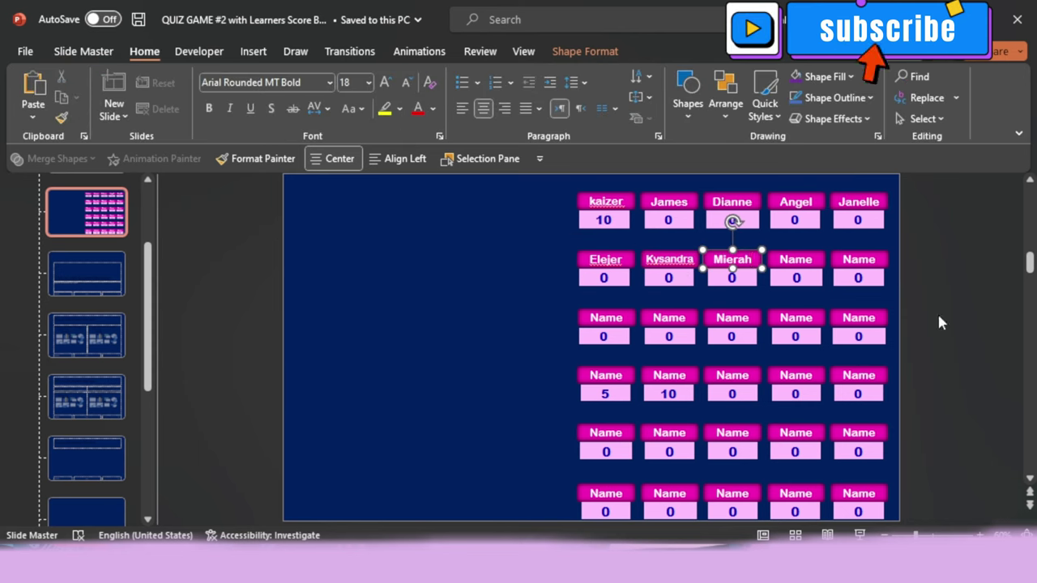
pyautogui.doubleClick(796, 259)
pyautogui.write('Cyrus')
pyautogui.doubleClick(859, 259)
pyautogui.write('Yuji')
# - Replace the five name placeholders in the scoreboard's third row with learners' first names
pyautogui.doubleClick(605, 319)
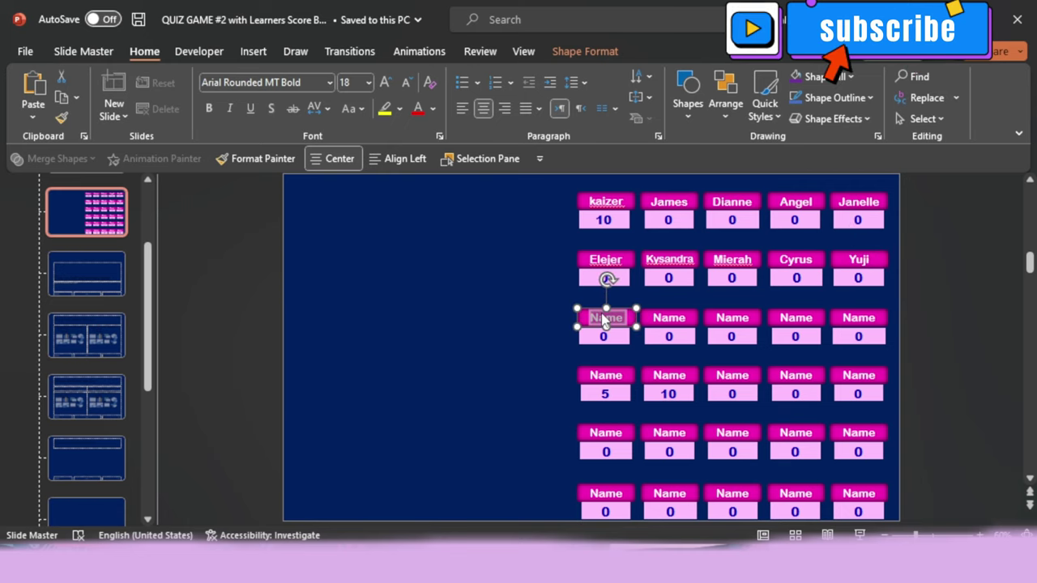
pyautogui.write('Loyd')
pyautogui.doubleClick(669, 321)
pyautogui.write('Elle')
pyautogui.doubleClick(722, 320)
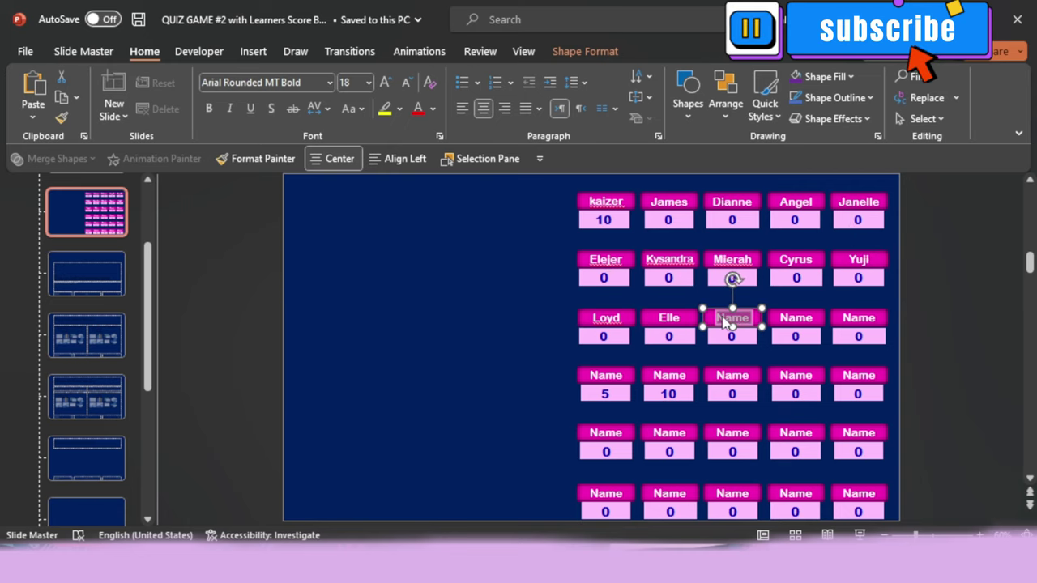
pyautogui.write('Francis')
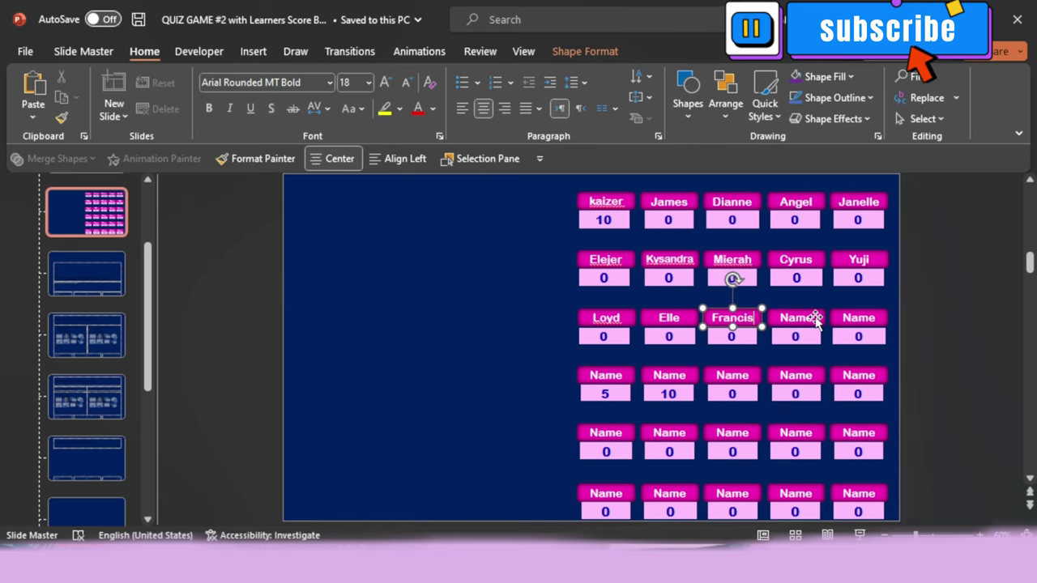
pyautogui.doubleClick(795, 318)
pyautogui.write('Abegail')
pyautogui.doubleClick(859, 319)
pyautogui.write('Kian')
# - Enter learners' first names in the scoreboard's fourth row, reducing the first label's font size to 16
pyautogui.doubleClick(606, 375)
pyautogui.write('Monalisa')
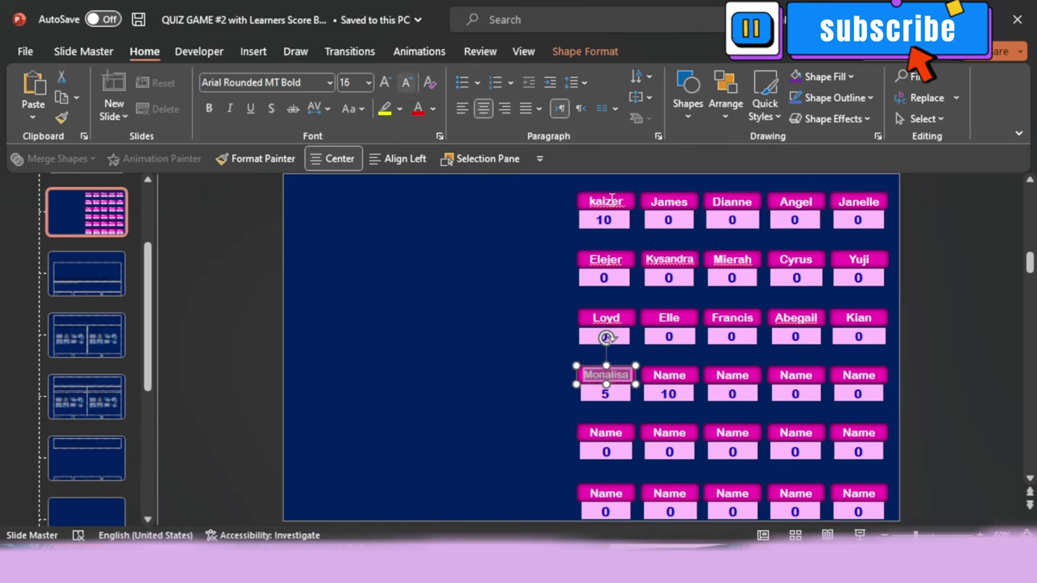
pyautogui.doubleClick(669, 375)
pyautogui.write('Erick')
pyautogui.doubleClick(733, 376)
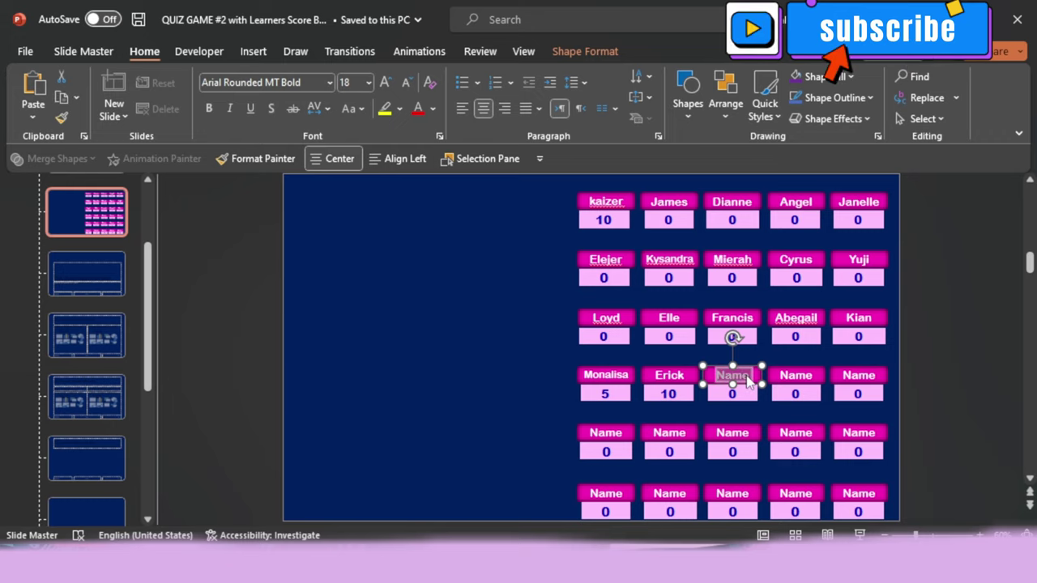
pyautogui.write('Franzen')
pyautogui.doubleClick(796, 375)
pyautogui.write('Riceil')
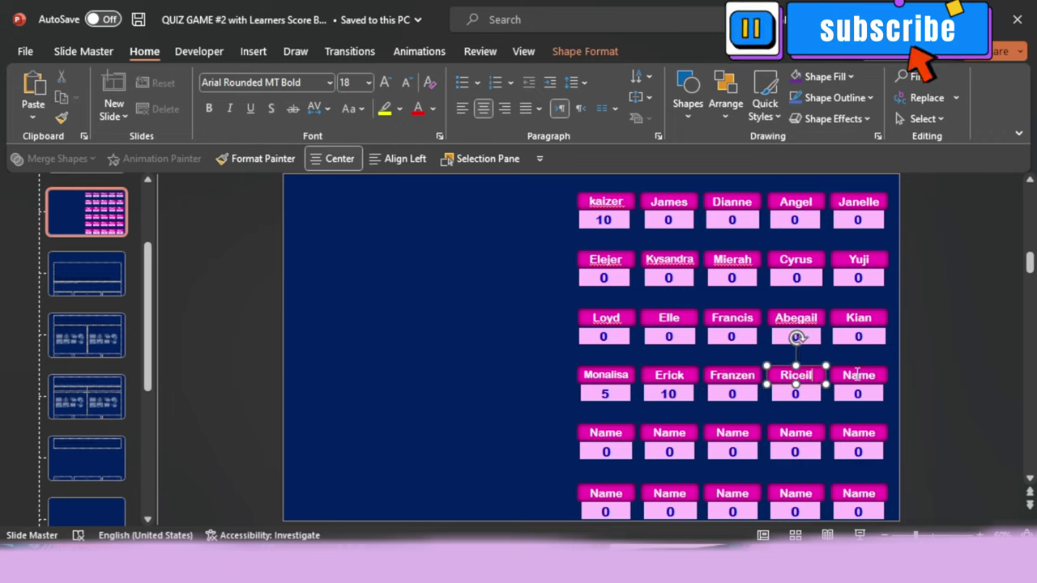
pyautogui.doubleClick(858, 375)
pyautogui.write('Zera')
# - Replace the five name placeholders in the scoreboard's fifth row with learners' first names
pyautogui.doubleClick(606, 433)
pyautogui.write('Ruel')
pyautogui.doubleClick(670, 433)
pyautogui.write('Hide')
pyautogui.doubleClick(733, 433)
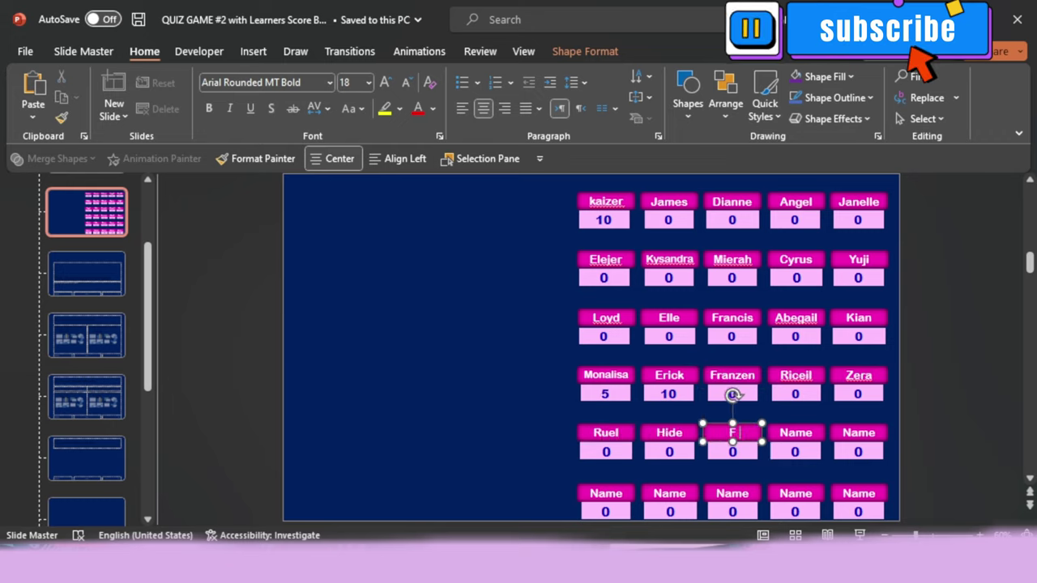
pyautogui.write('Fatima')
pyautogui.doubleClick(796, 432)
pyautogui.write('Nowe')
pyautogui.doubleClick(858, 432)
pyautogui.write('Laiza')
# - Replace the five name placeholders in the scoreboard's last row with learners' first names and deselect the label
pyautogui.doubleClick(604, 493)
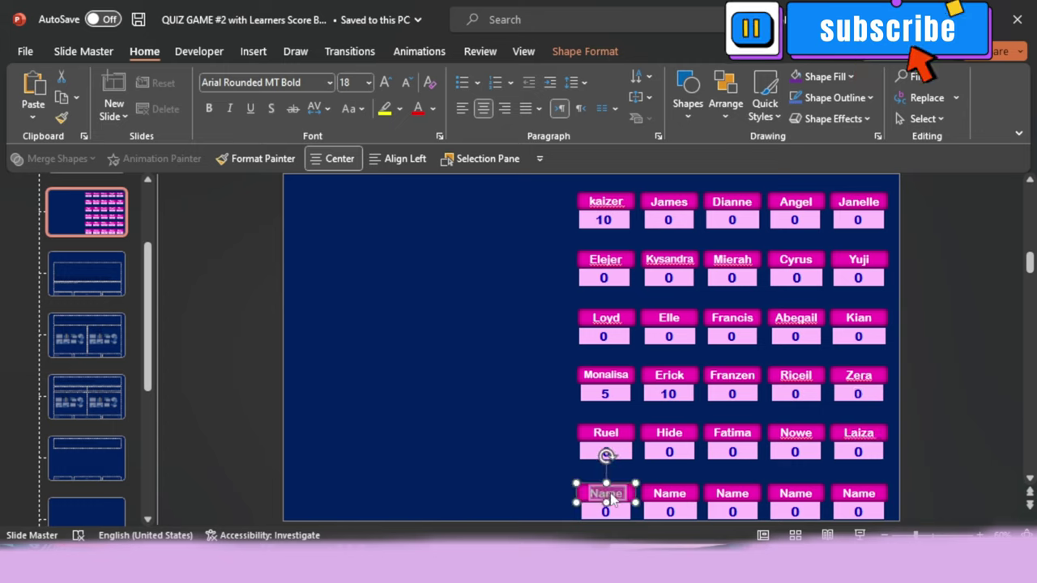
pyautogui.write('Jiah')
pyautogui.doubleClick(669, 494)
pyautogui.write('Kristel')
pyautogui.doubleClick(733, 493)
pyautogui.write('Micky')
pyautogui.doubleClick(796, 493)
pyautogui.write('Ike')
pyautogui.doubleClick(859, 494)
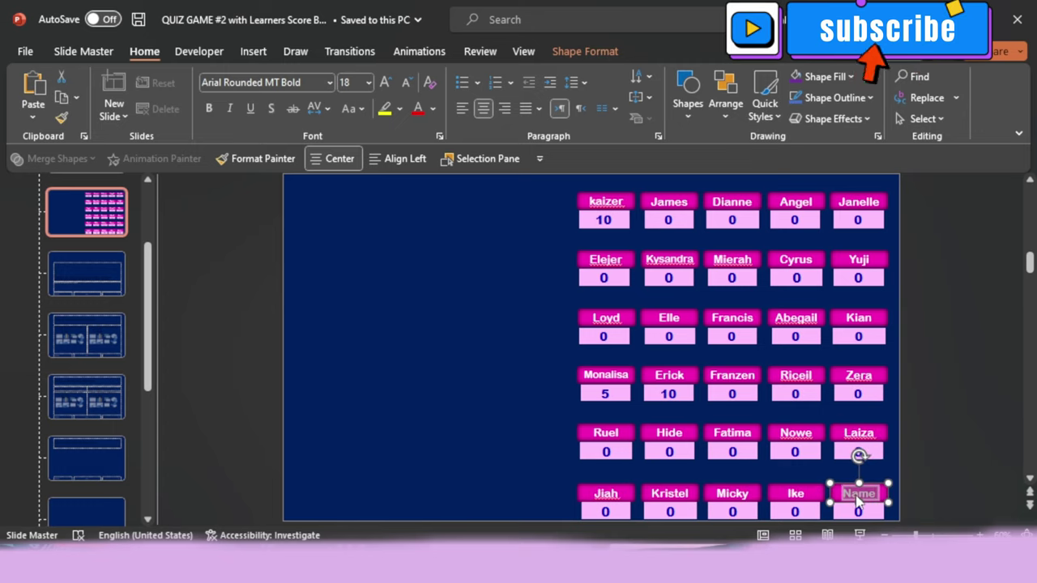
pyautogui.write('Yuri')
pyautogui.click(500, 343)
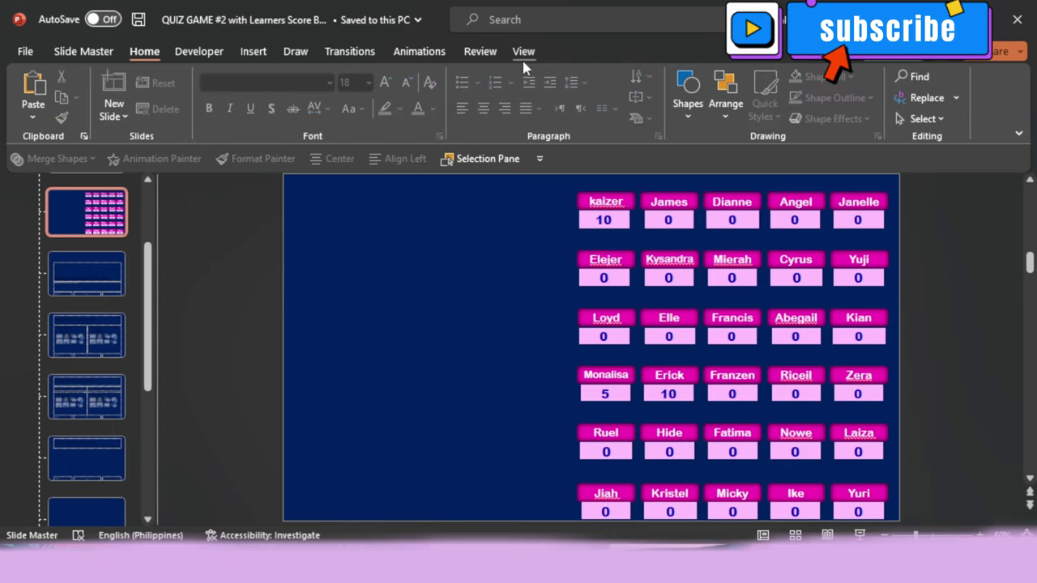
# - Close Slide Master view and browse to slide 8 to check the names on the question slides
pyautogui.click(102, 51)
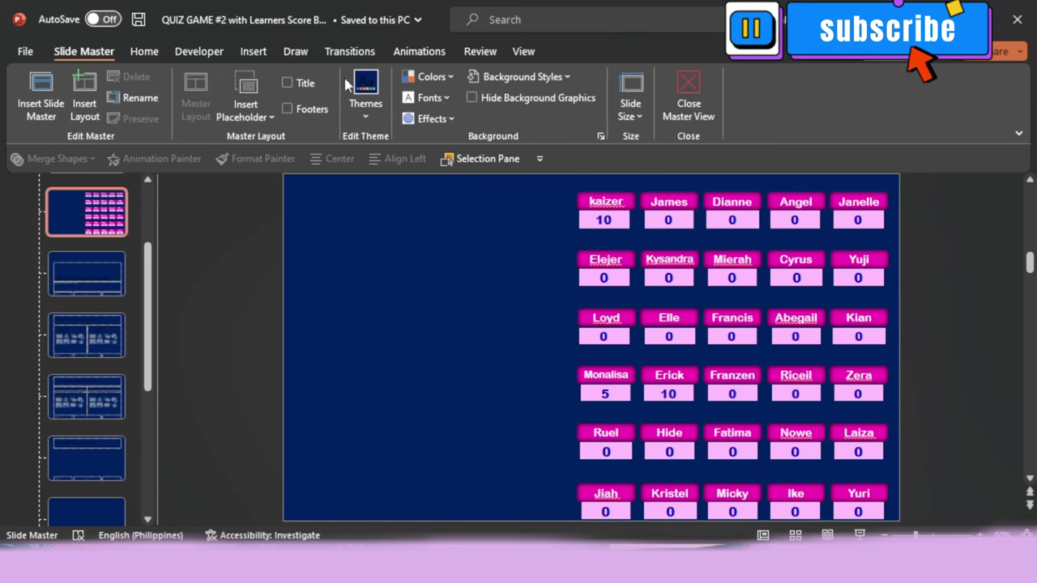
pyautogui.click(687, 93)
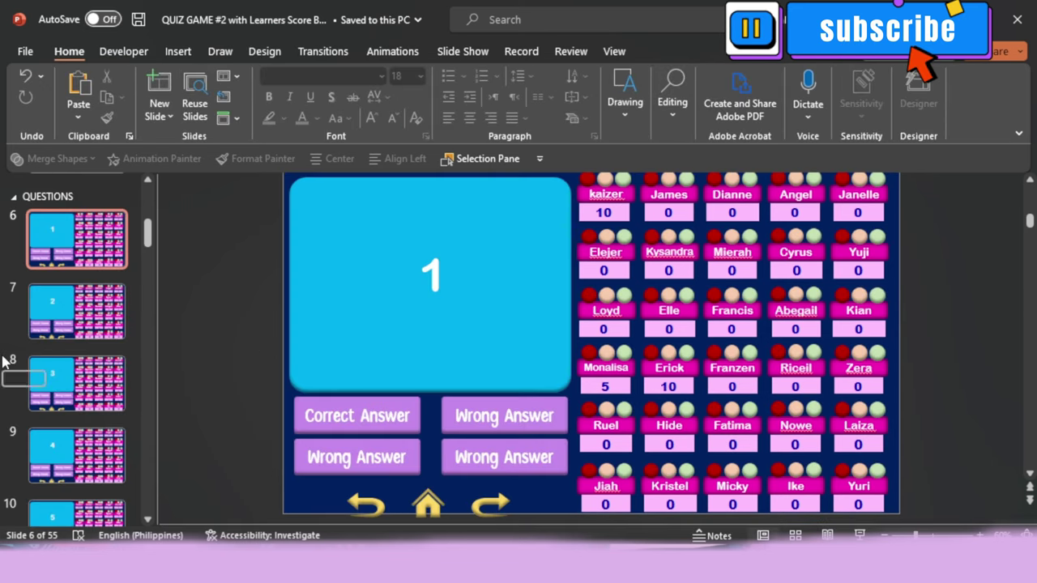
pyautogui.press('Down')
pyautogui.press('Down')
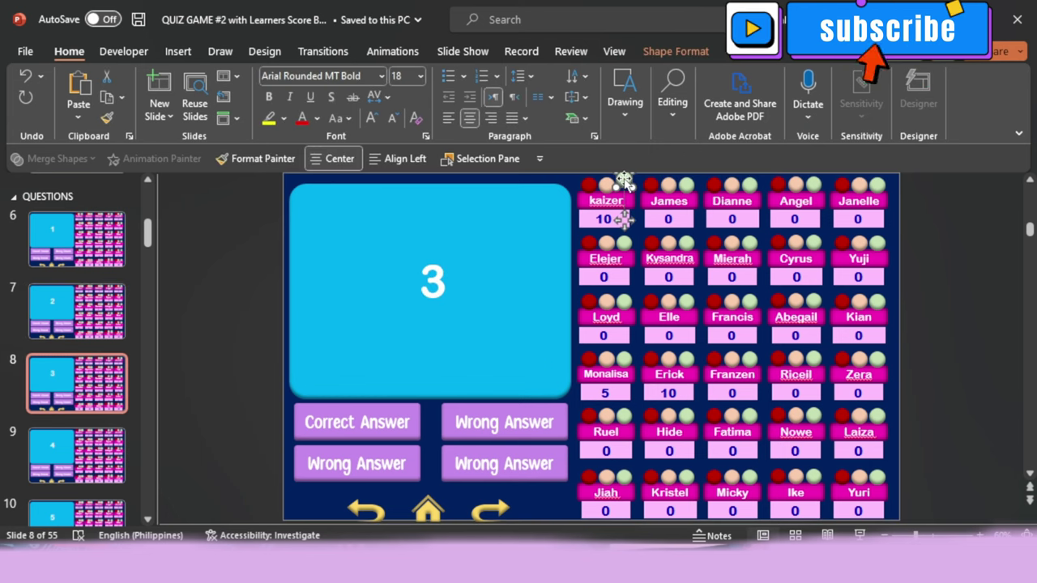
# - Run slide 8 as a slide show and award points to the first learner with the green scoring button
pyautogui.click(626, 181)
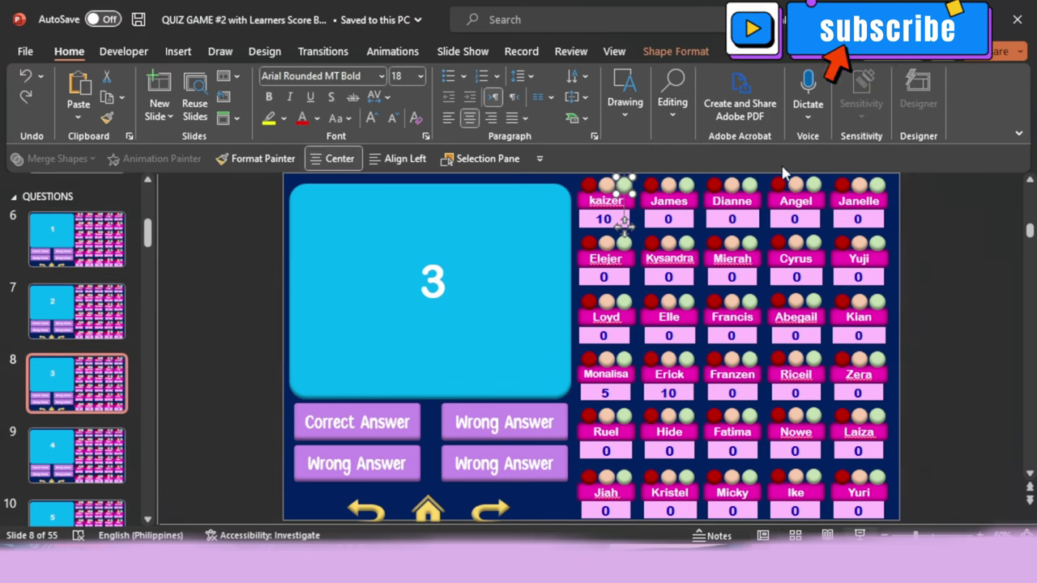
pyautogui.hotkey('shift', 'F5')
pyautogui.click(580, 20)
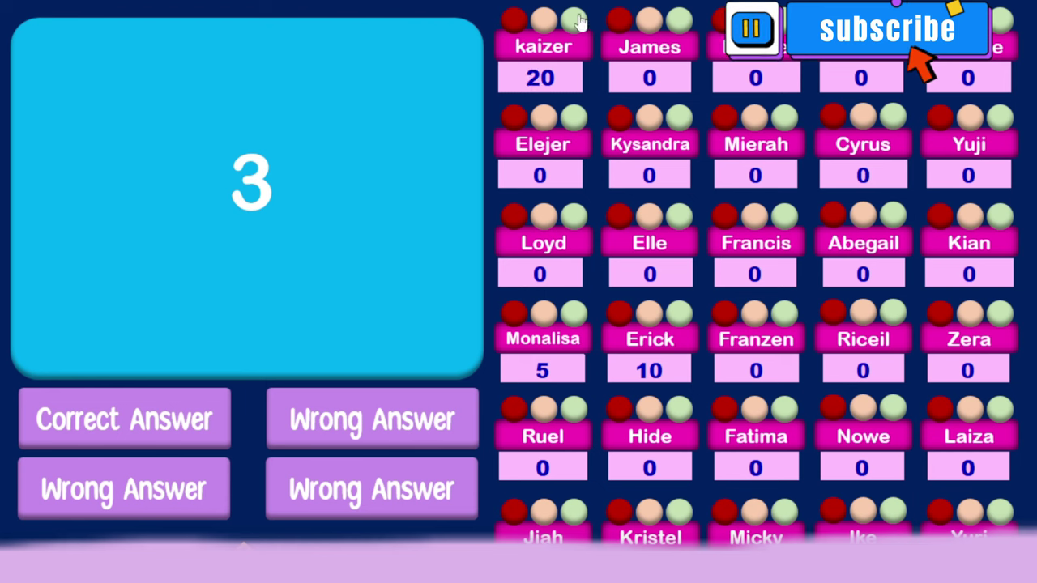
# - Reset the awarded learners' scores to 0 with their red scoring buttons and end the slide show
pyautogui.click(514, 21)
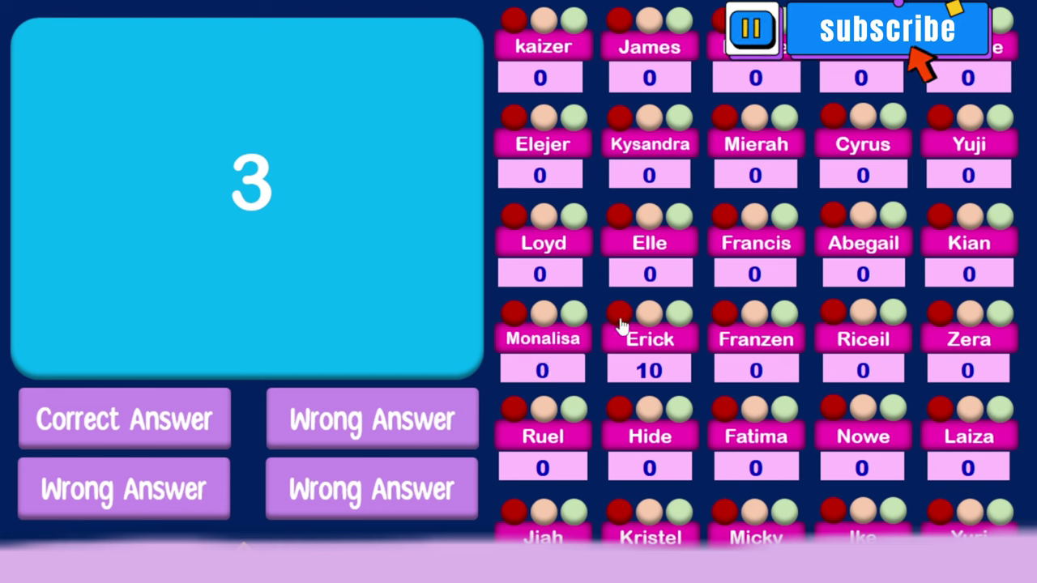
pyautogui.press('Escape')
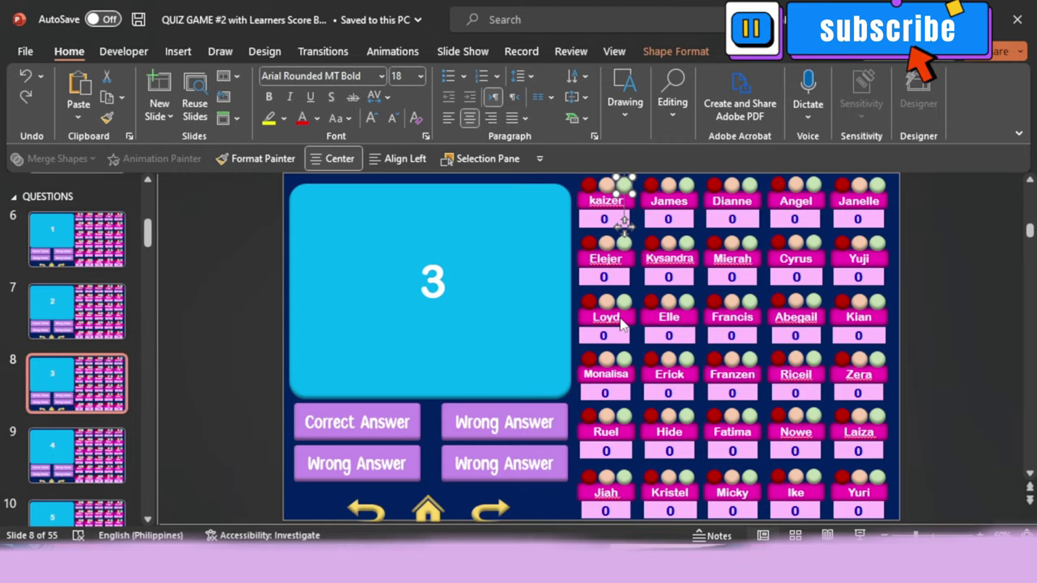
# - Open the scoreboard layout used by slide 6 in Slide Master view
pyautogui.click(77, 239)
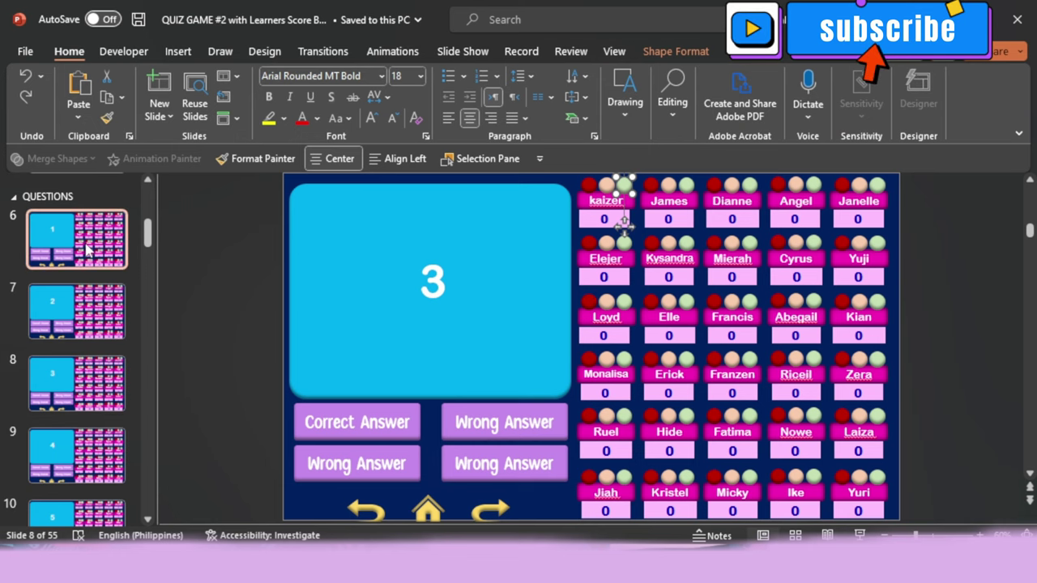
pyautogui.click(614, 51)
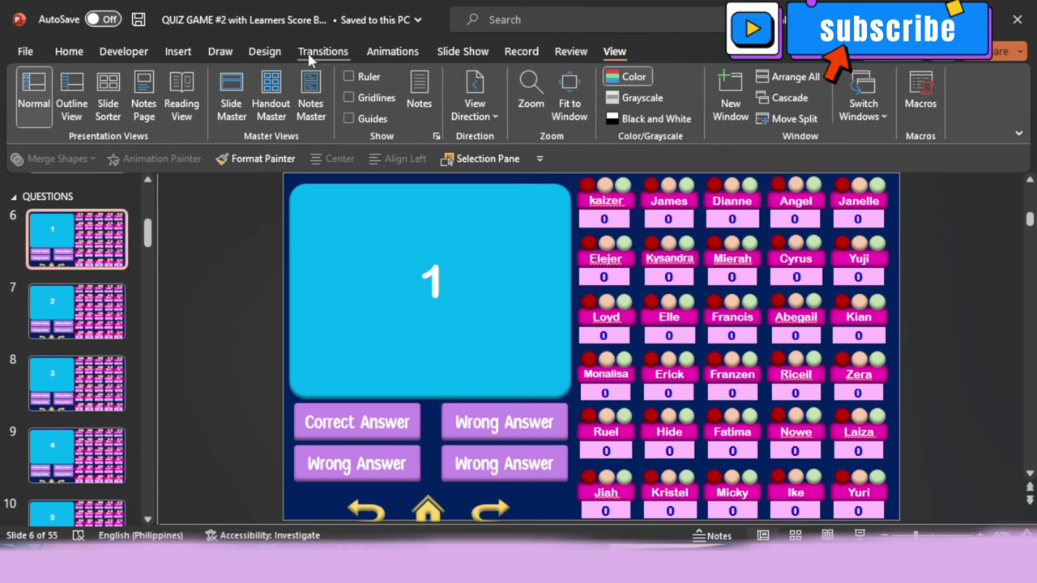
pyautogui.click(226, 81)
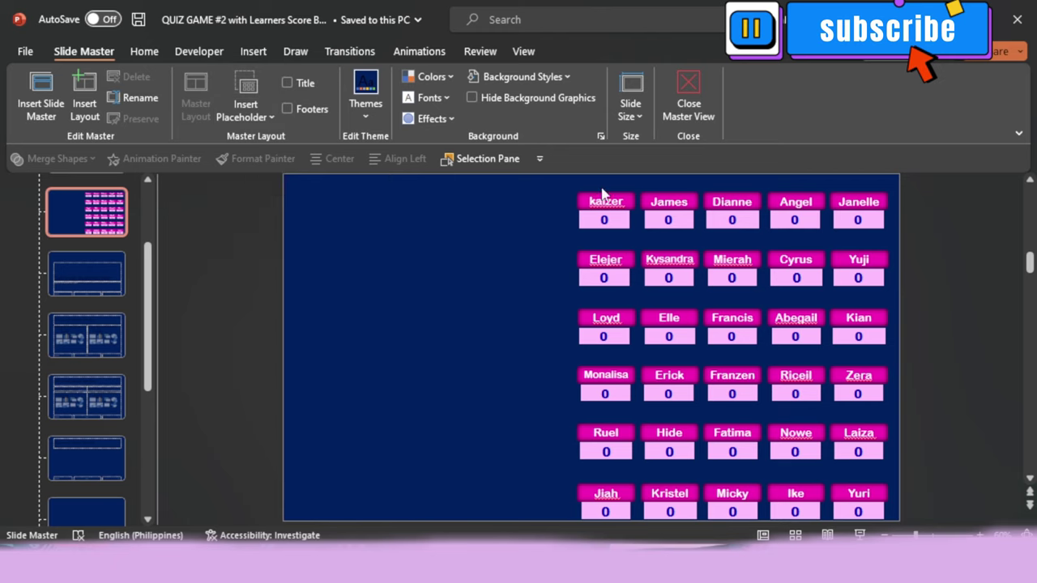
# - Duplicate the first scoreboard column's six name labels and score boxes and place the copy directly beside it as a sixth column
pyautogui.click(604, 202)
pyautogui.moveTo(604, 194); pyautogui.dragTo(604, 184)
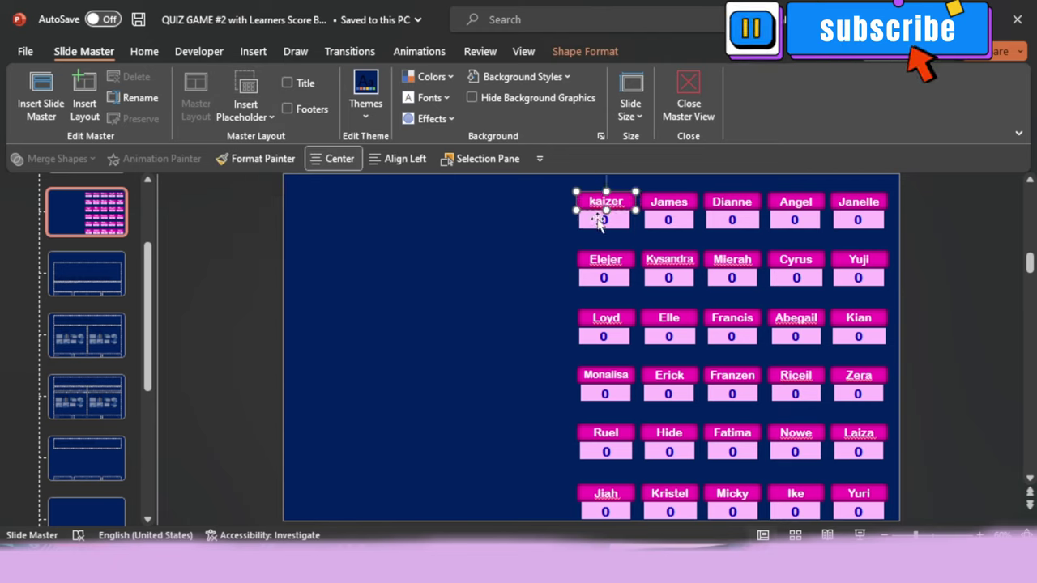
pyautogui.keyDown('shift'); pyautogui.click(594, 261); pyautogui.keyUp('shift')
pyautogui.keyDown('shift'); pyautogui.click(595, 279); pyautogui.keyUp('shift')
pyautogui.keyDown('shift'); pyautogui.click(596, 312); pyautogui.keyUp('shift')
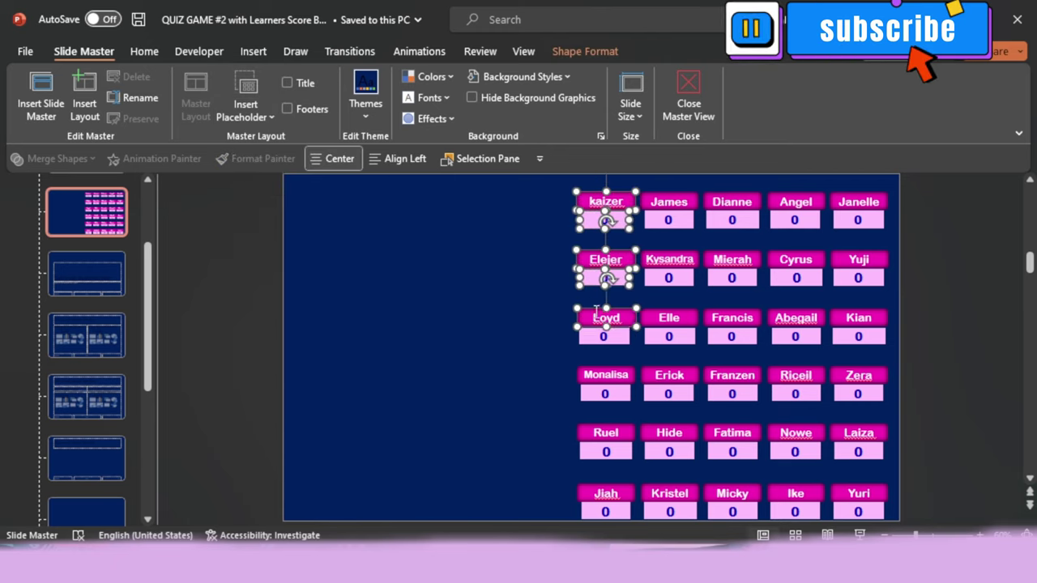
pyautogui.keyDown('shift'); pyautogui.click(596, 374); pyautogui.keyUp('shift')
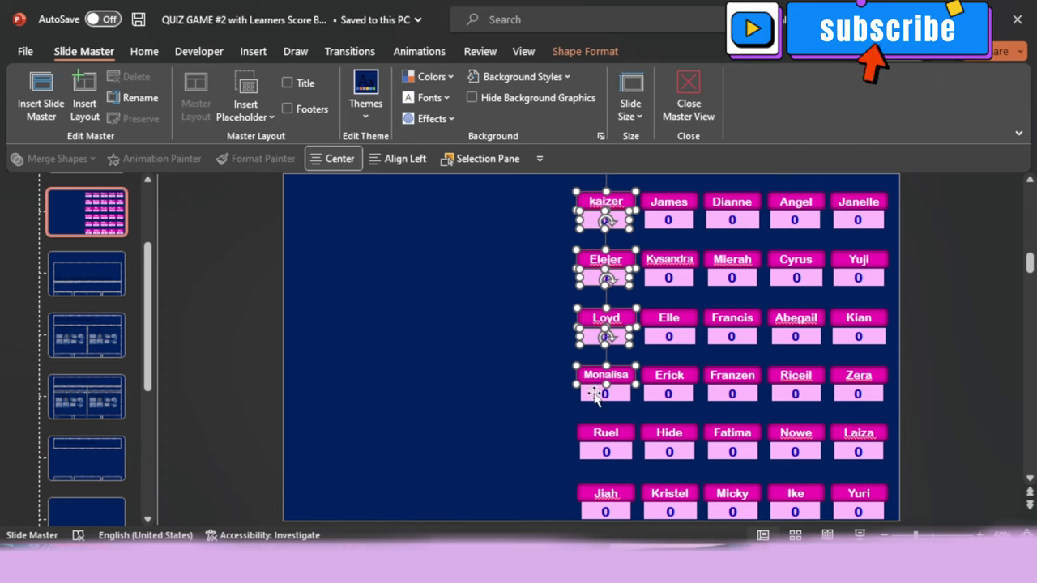
pyautogui.keyDown('shift'); pyautogui.click(596, 394); pyautogui.keyUp('shift')
pyautogui.keyDown('shift'); pyautogui.click(597, 448); pyautogui.keyUp('shift')
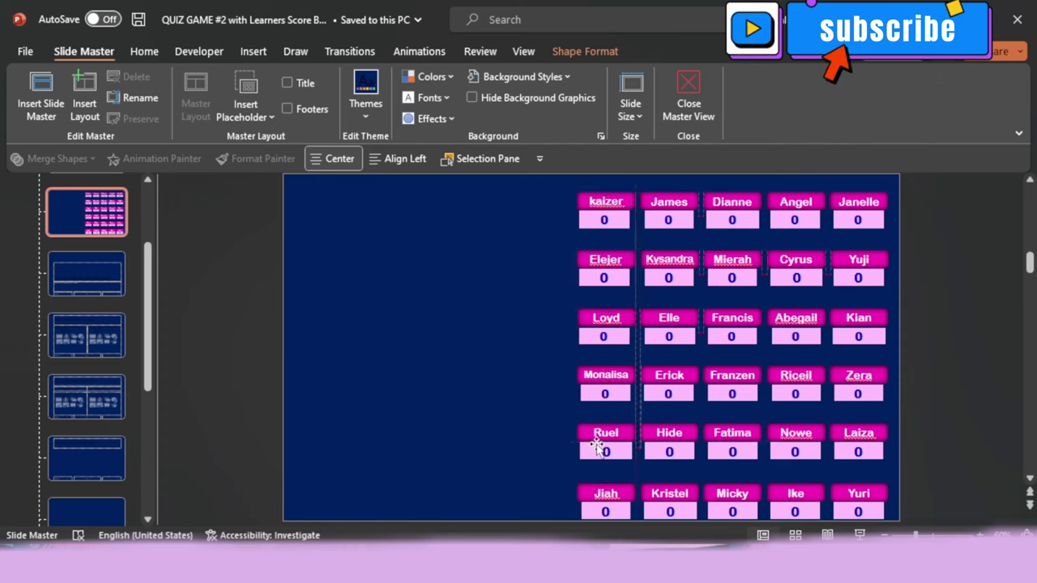
pyautogui.keyDown('shift'); pyautogui.click(605, 492); pyautogui.keyUp('shift')
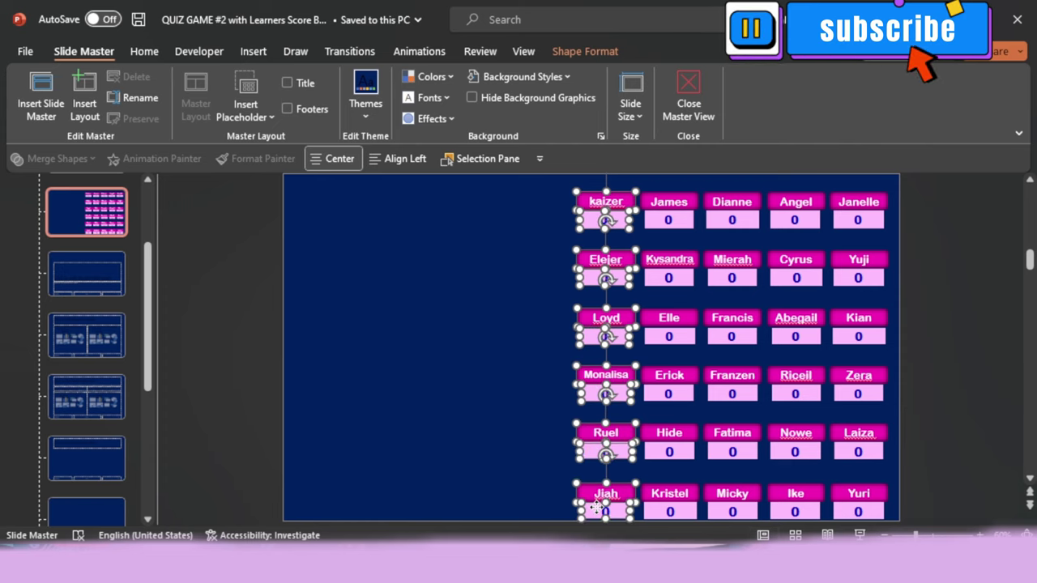
pyautogui.hotkey('ctrl', 'd')
pyautogui.moveTo(597, 436); pyautogui.dragTo(526, 430)
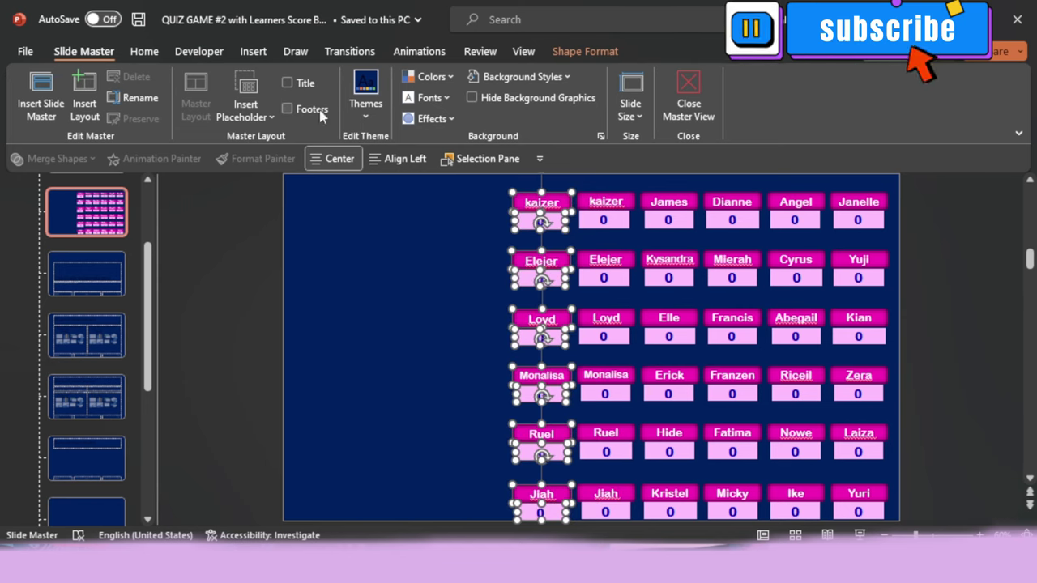
# - Fill the duplicated column's name labels with the recently used turquoise colour
pyautogui.click(430, 77)
pyautogui.click(429, 76)
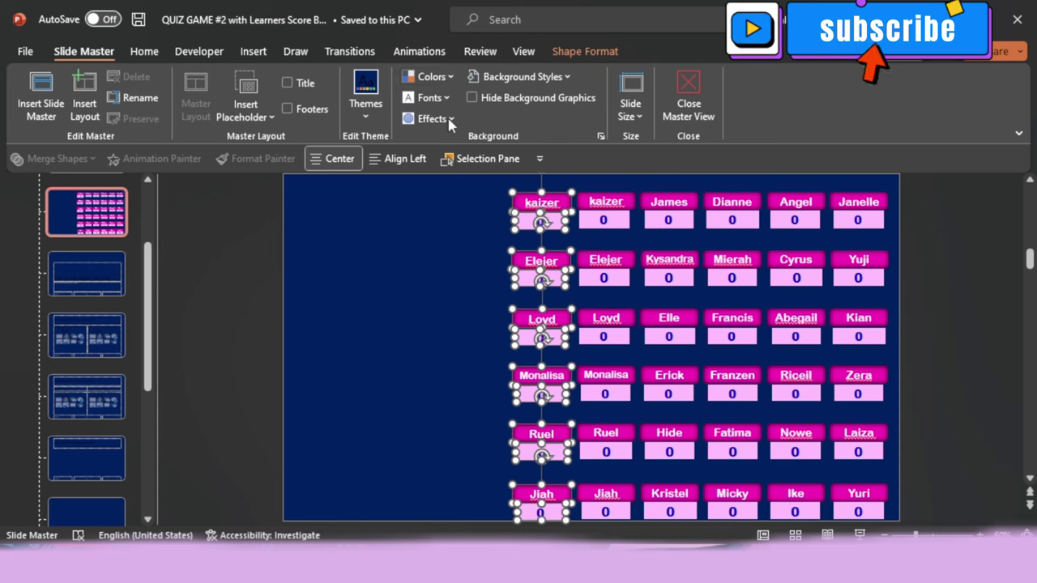
pyautogui.click(577, 52)
pyautogui.click(362, 77)
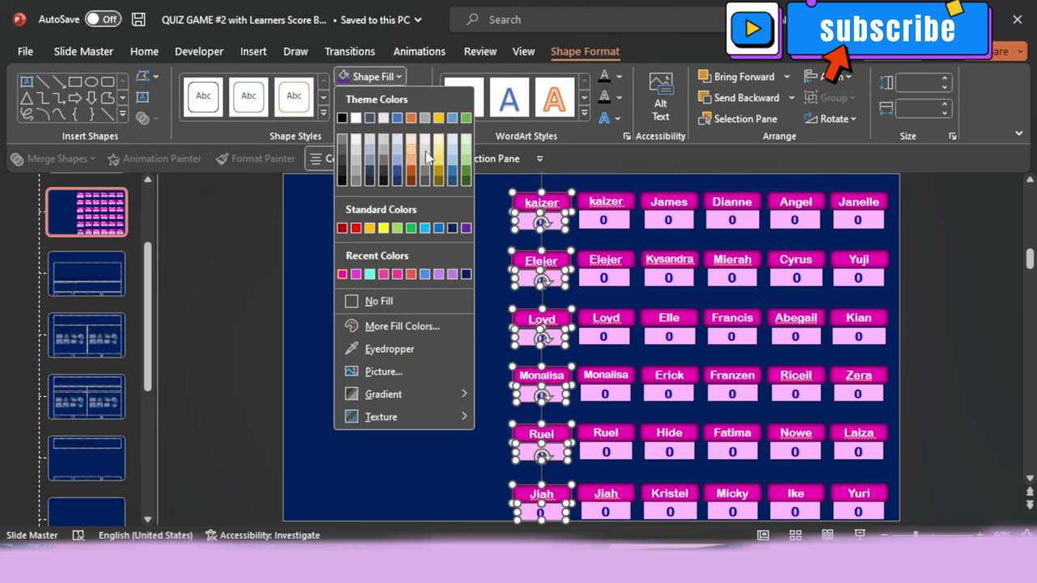
pyautogui.click(369, 274)
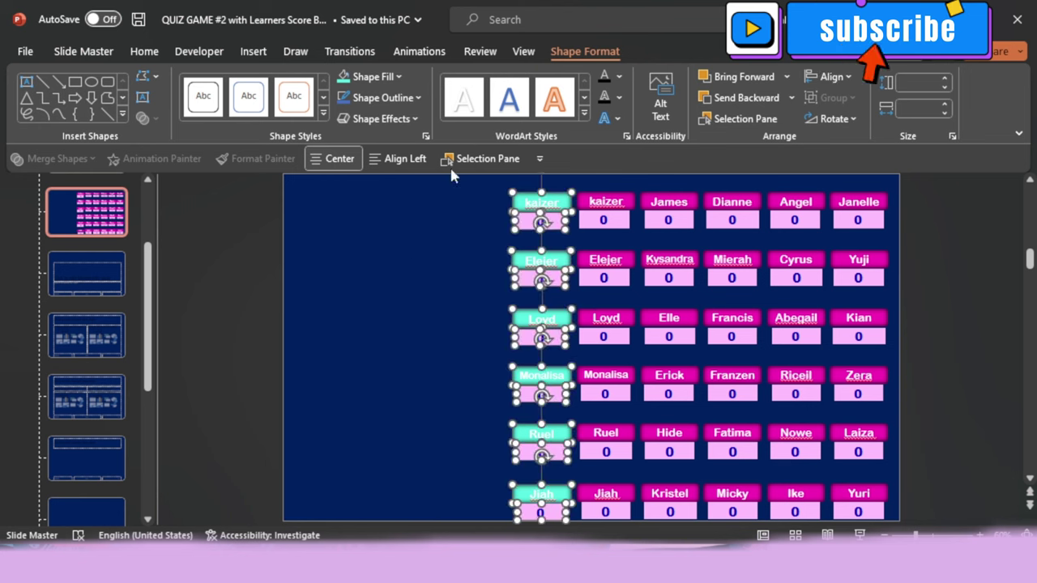
# - Set the font colour of the turquoise name labels to black and deselect the column
pyautogui.click(126, 48)
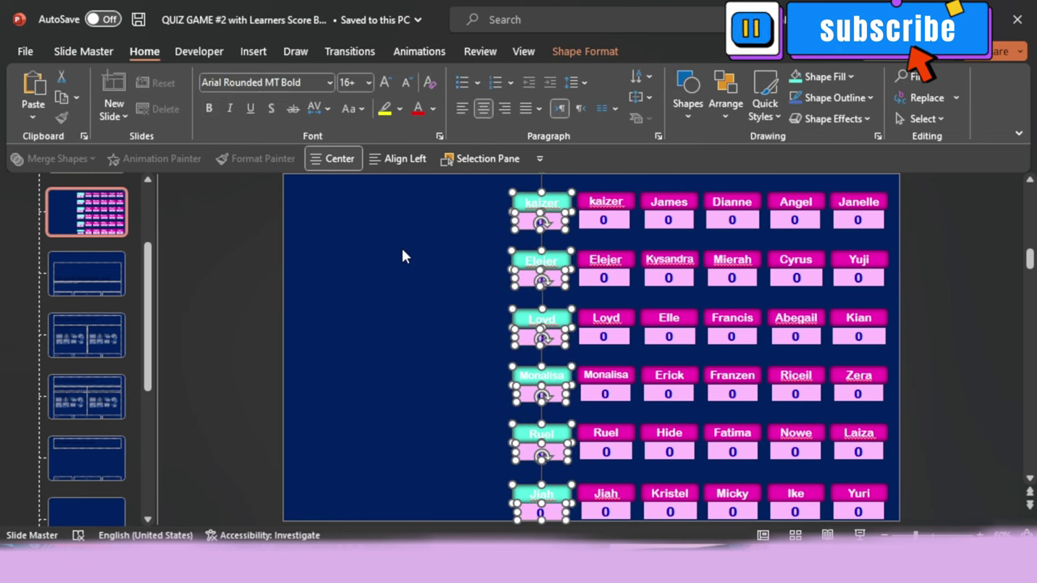
pyautogui.click(433, 109)
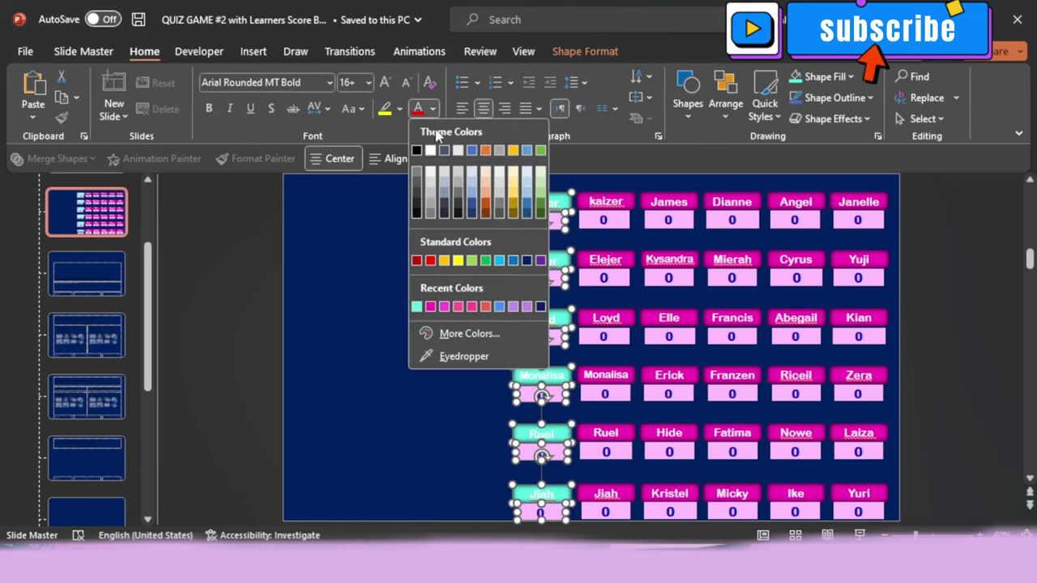
pyautogui.click(417, 152)
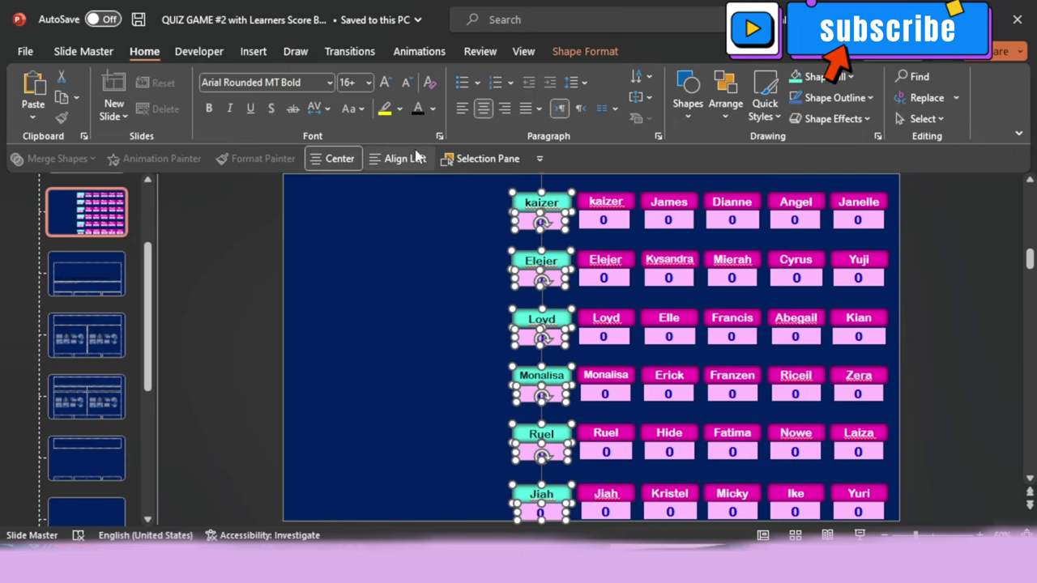
pyautogui.click(358, 230)
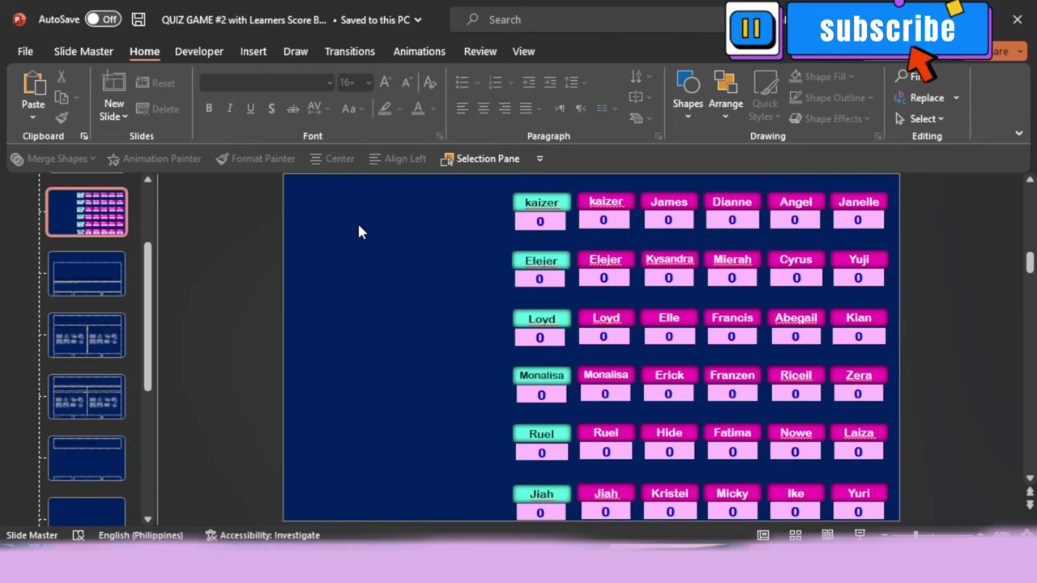
# - Try to relabel the turquoise column's first three name boxes as St 1, ST2 and ST3
pyautogui.doubleClick(541, 203)
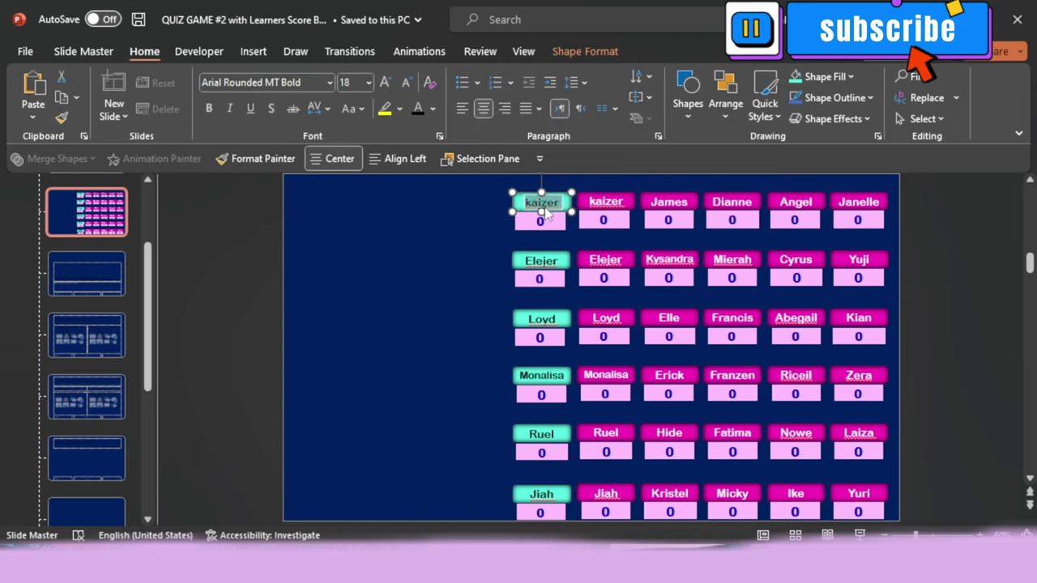
pyautogui.write('St 1')
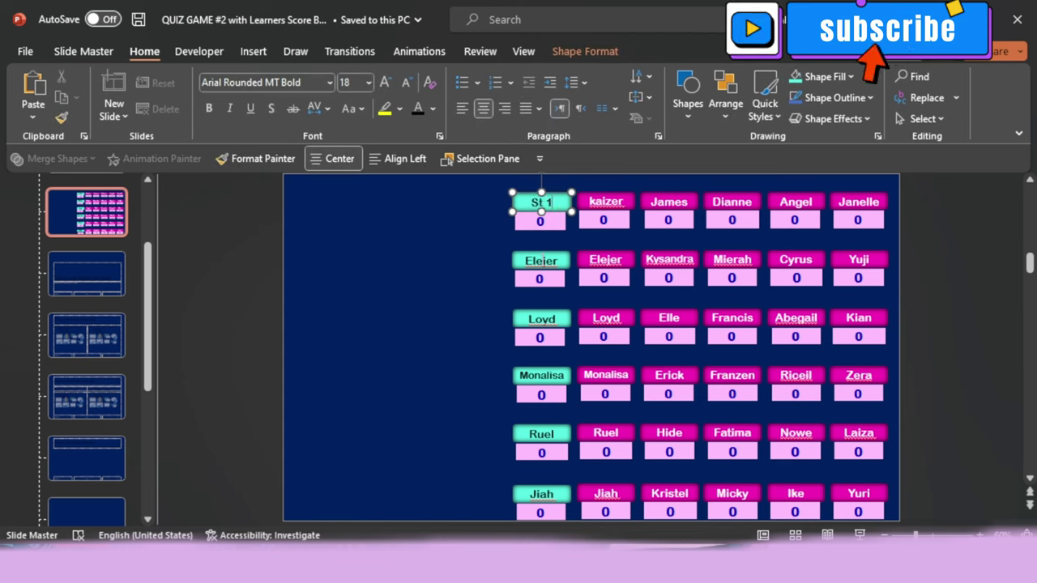
pyautogui.click(541, 261)
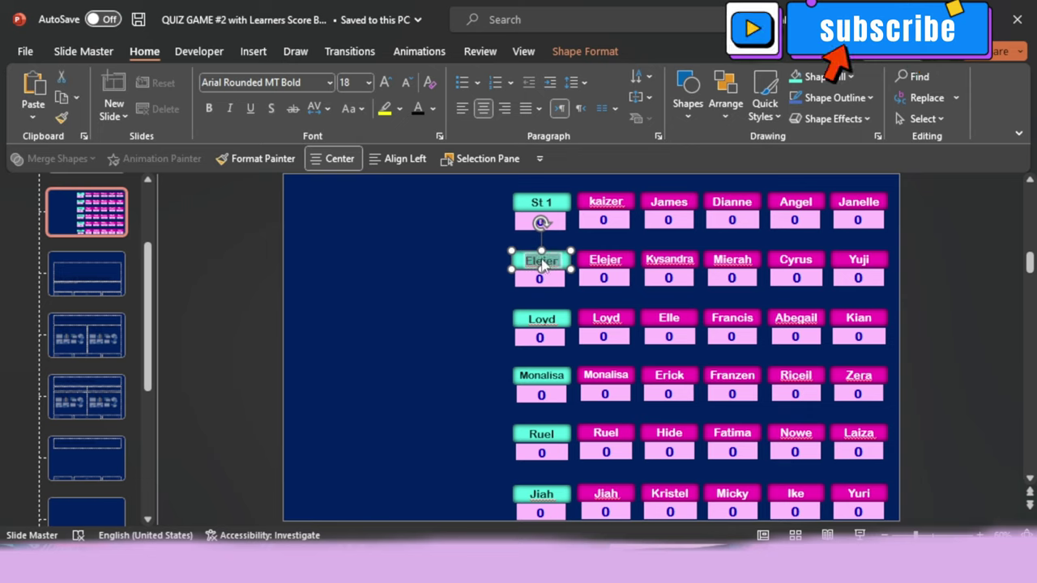
pyautogui.write('ST2')
pyautogui.click(538, 320)
pyautogui.write('ST')
# - Replace the text of the turquoise column's first three name labels with new learners' first names in capitals
pyautogui.tripleClick(541, 202)
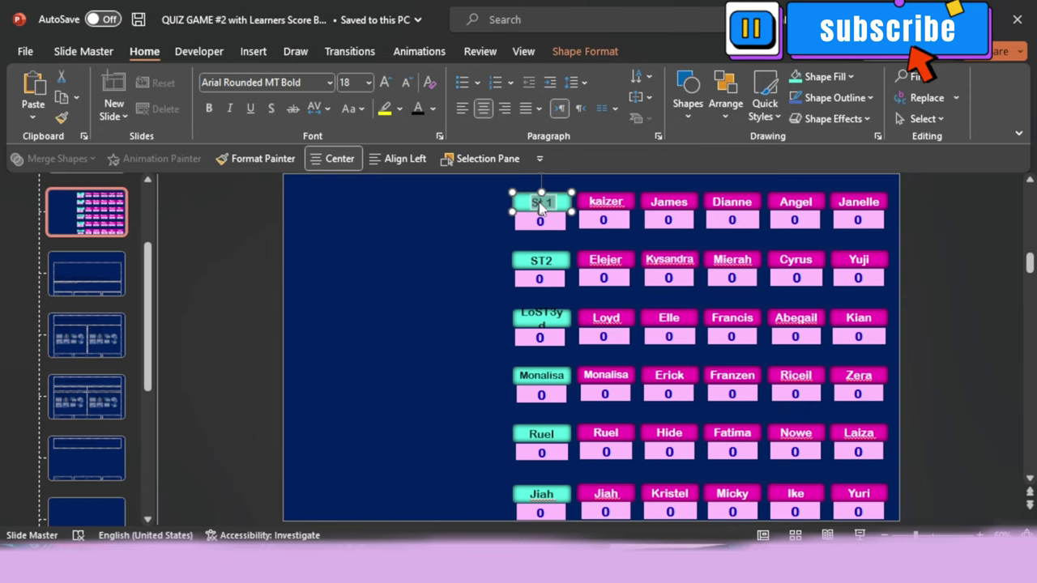
pyautogui.write('ANN')
pyautogui.click(548, 261)
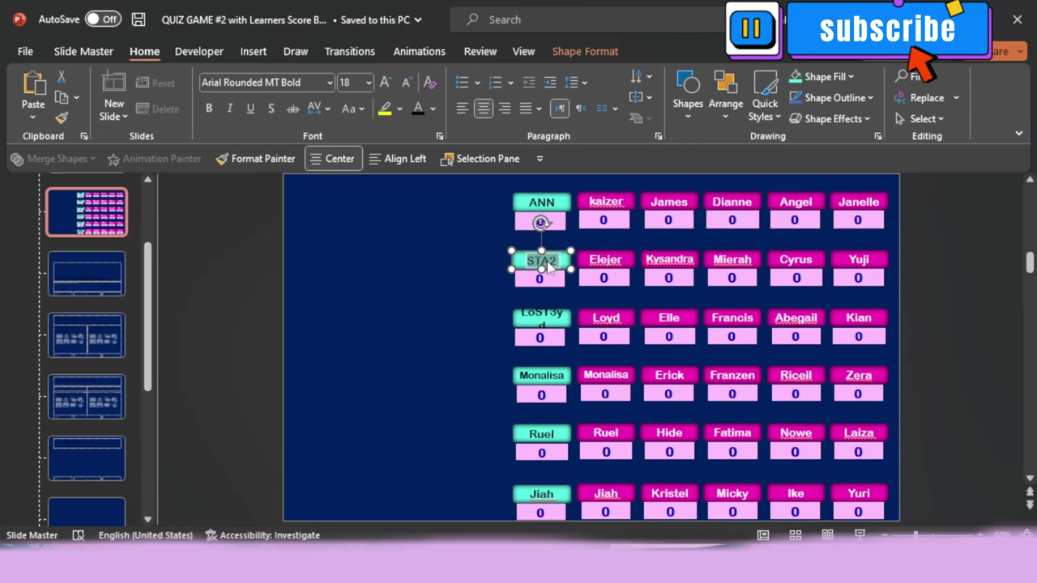
pyautogui.write('BEA')
pyautogui.click(543, 319)
pyautogui.write('FRANK')
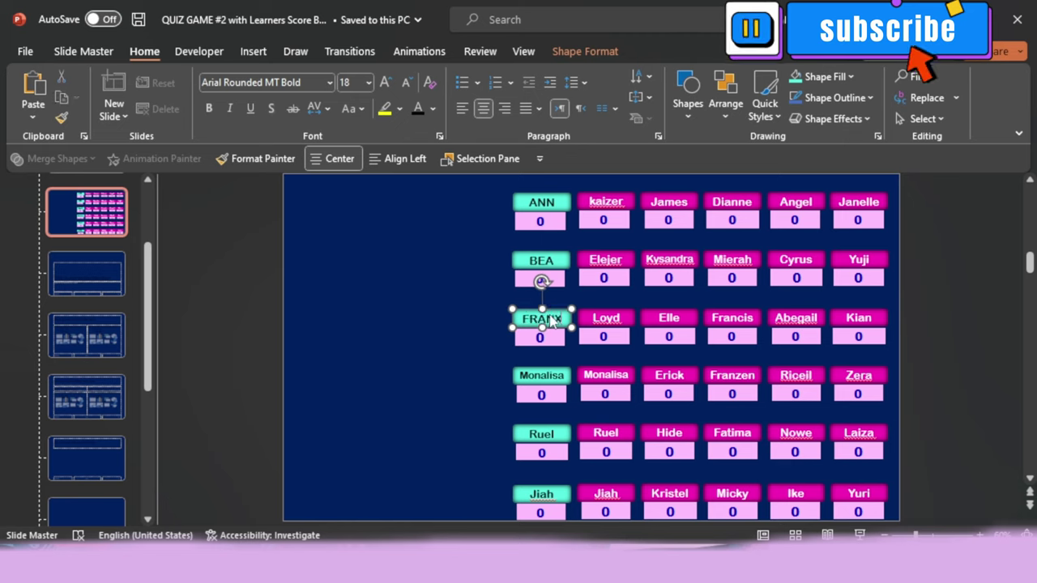
pyautogui.write('E')
# - Replace the text of the turquoise column's last three name labels with new learners' first names in capitals
pyautogui.click(551, 376)
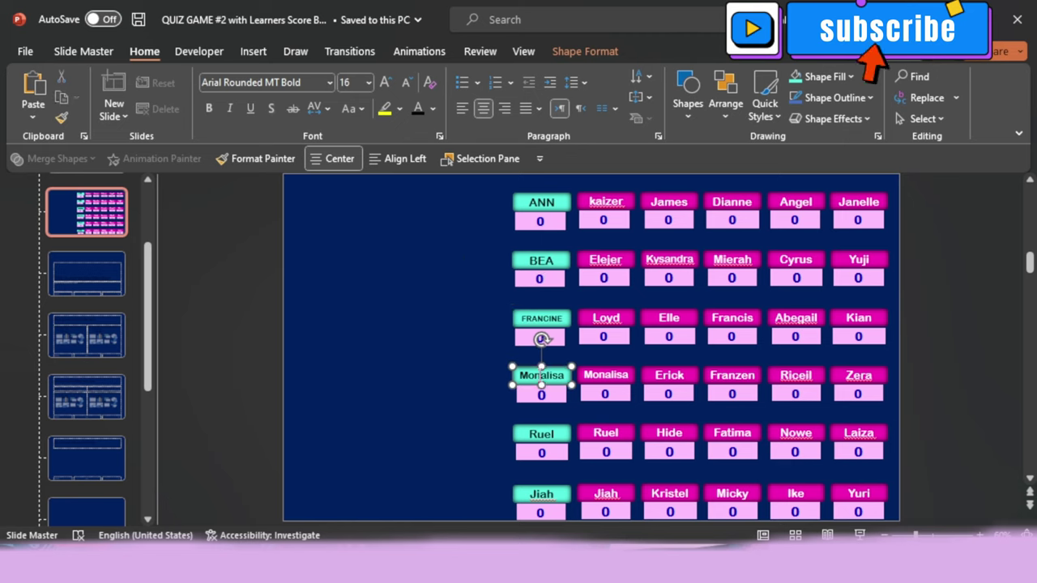
pyautogui.write('ANDREA')
pyautogui.doubleClick(543, 436)
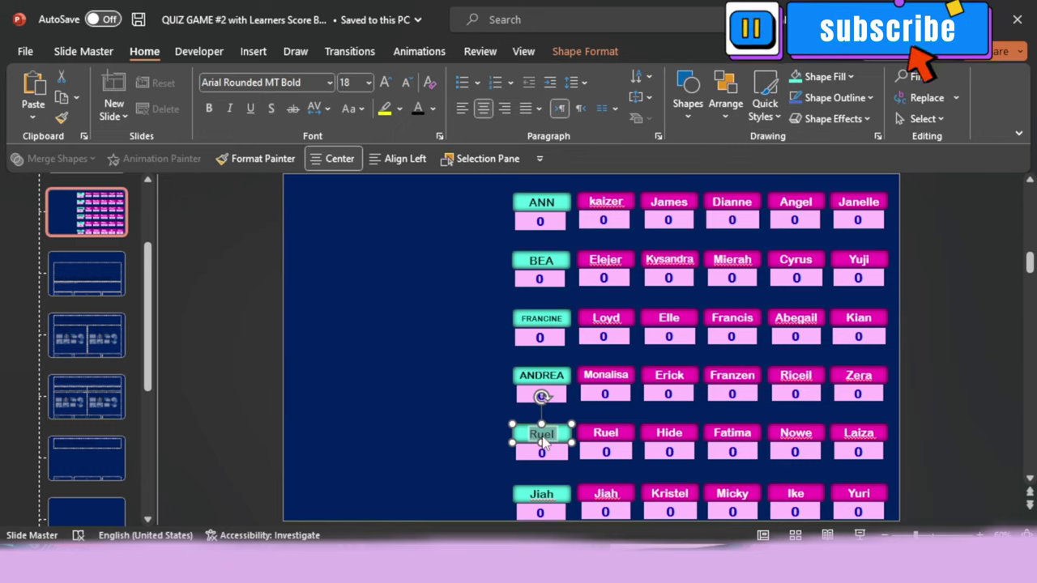
pyautogui.write('DARREN')
pyautogui.click(543, 496)
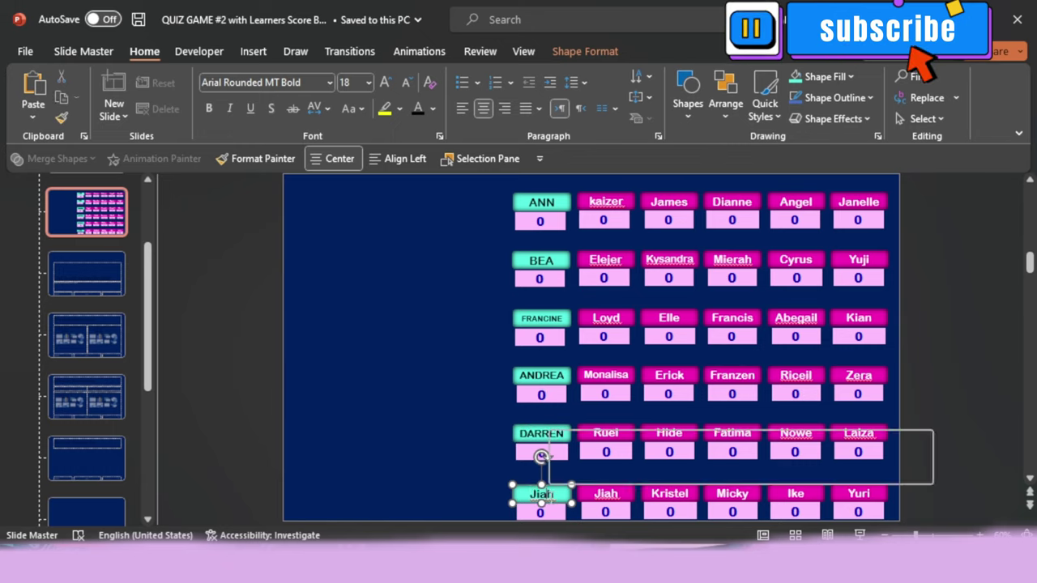
pyautogui.write('KATH')
# - Show the control properties and examine the Name values of the original score boxes in the first row and the last box
pyautogui.click(540, 220)
pyautogui.click(199, 51)
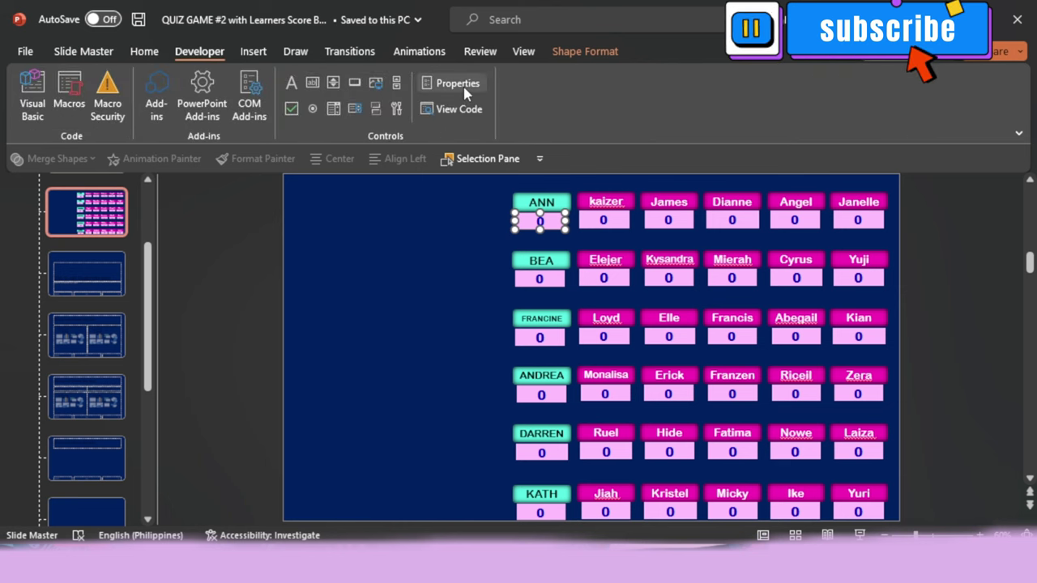
pyautogui.click(458, 84)
pyautogui.click(605, 219)
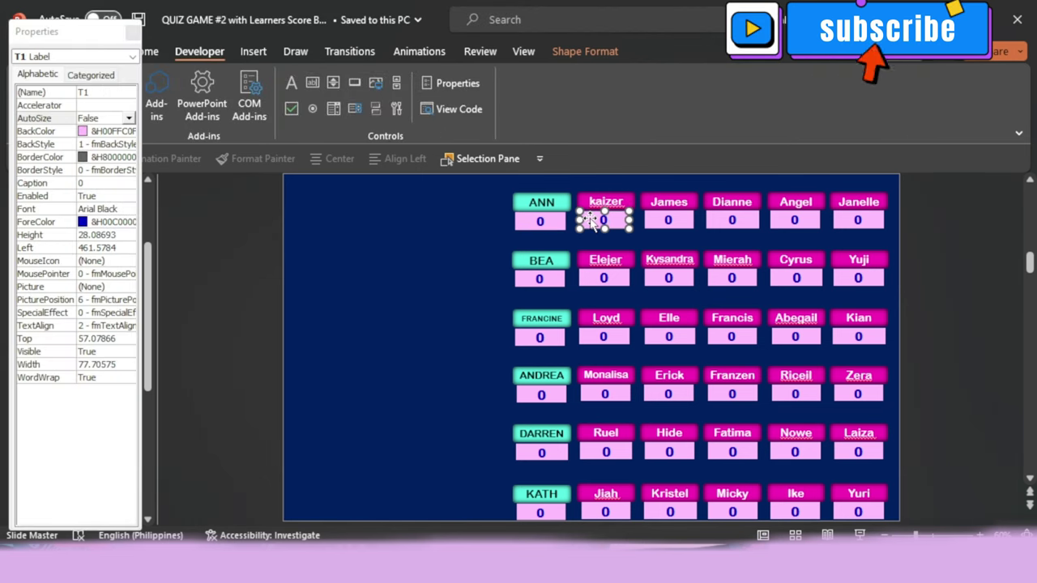
pyautogui.click(669, 218)
pyautogui.click(733, 219)
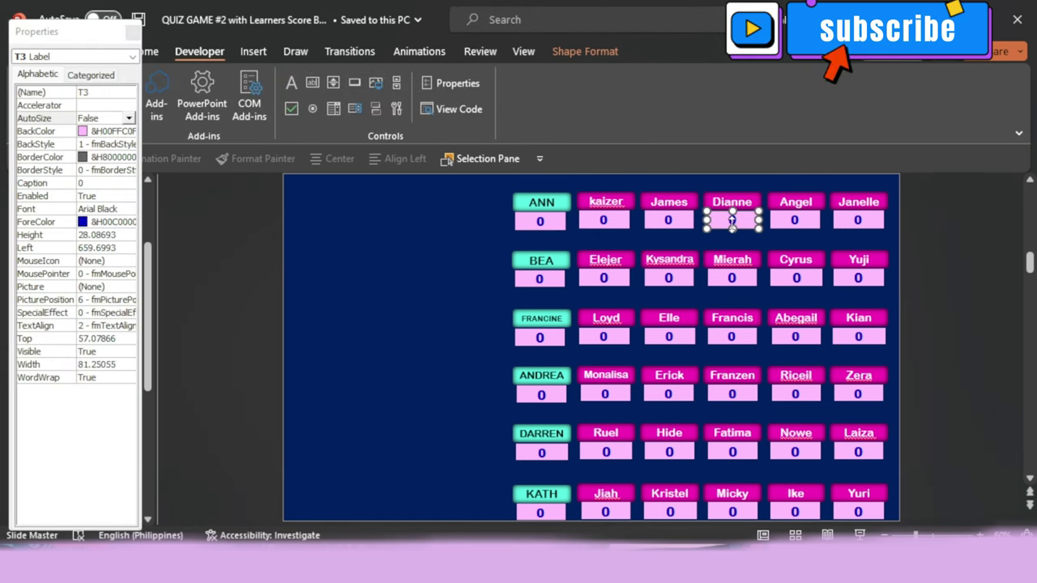
pyautogui.click(869, 510)
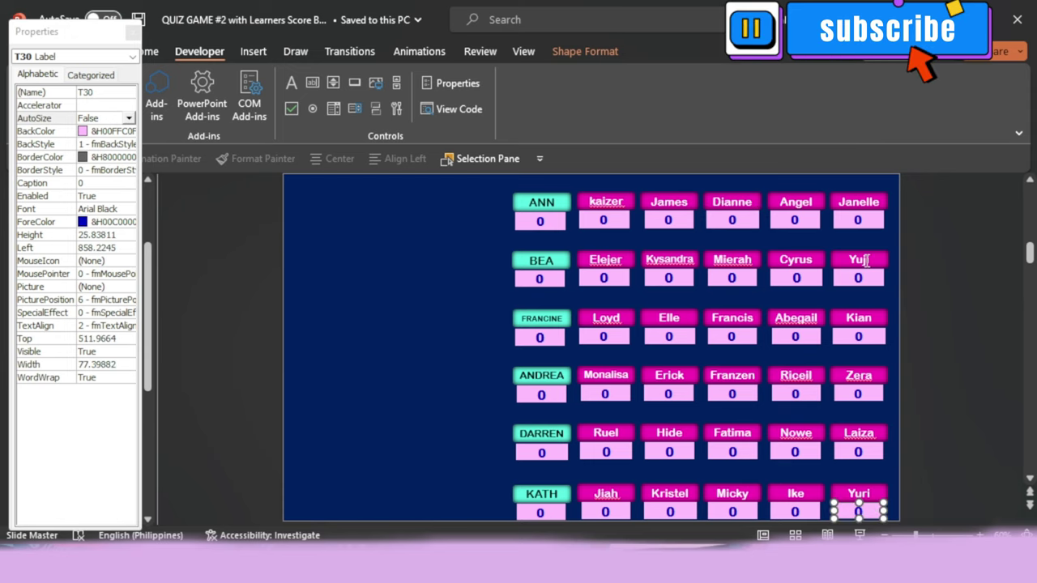
# - Set the Name property of the turquoise column's first three score boxes to T31, T32 and T33
pyautogui.click(554, 221)
pyautogui.click(117, 92)
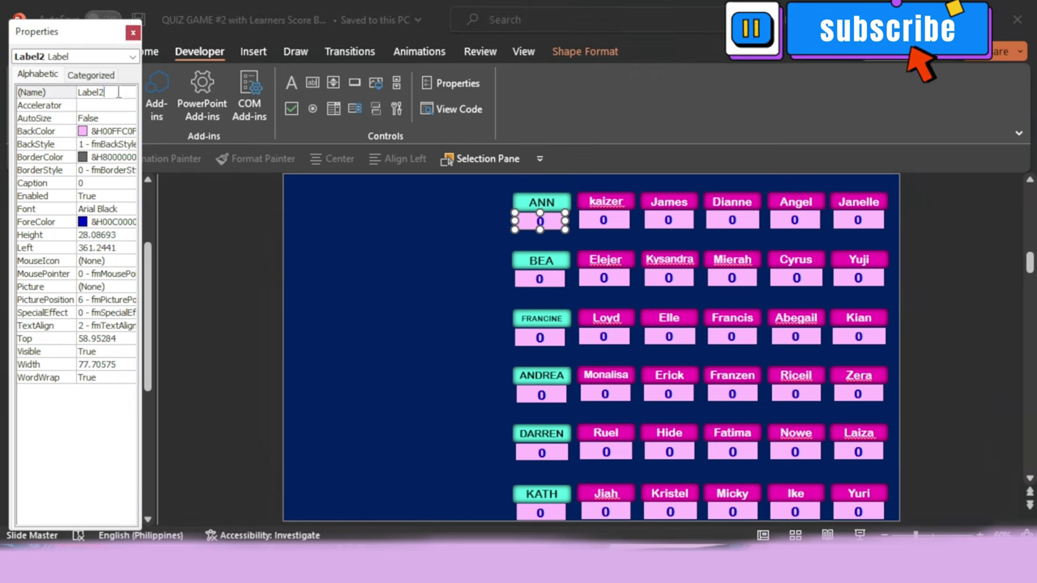
pyautogui.write('T31')
pyautogui.click(539, 278)
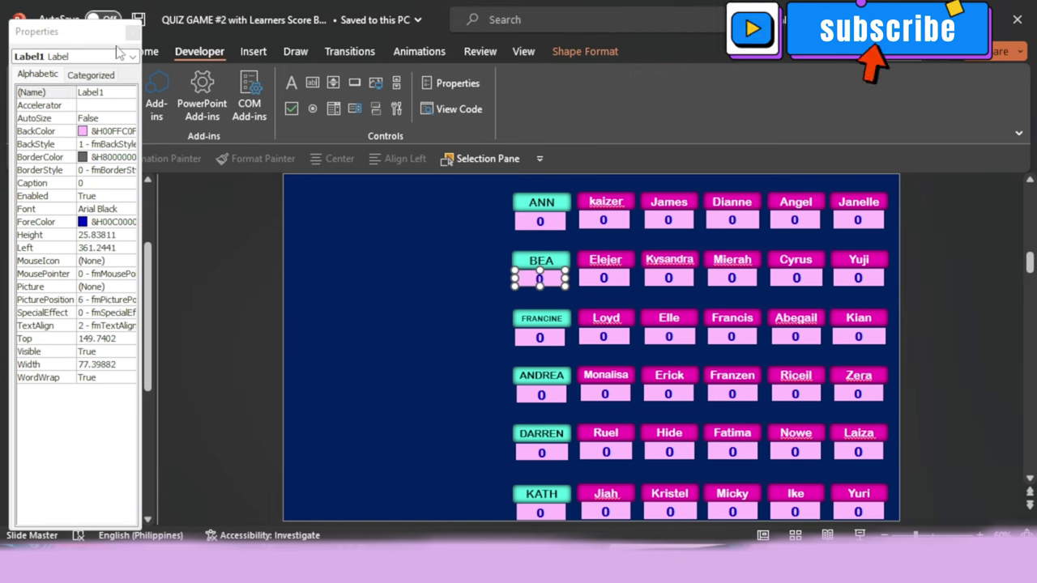
pyautogui.moveTo(117, 91); pyautogui.dragTo(50, 93)
pyautogui.write('T2')
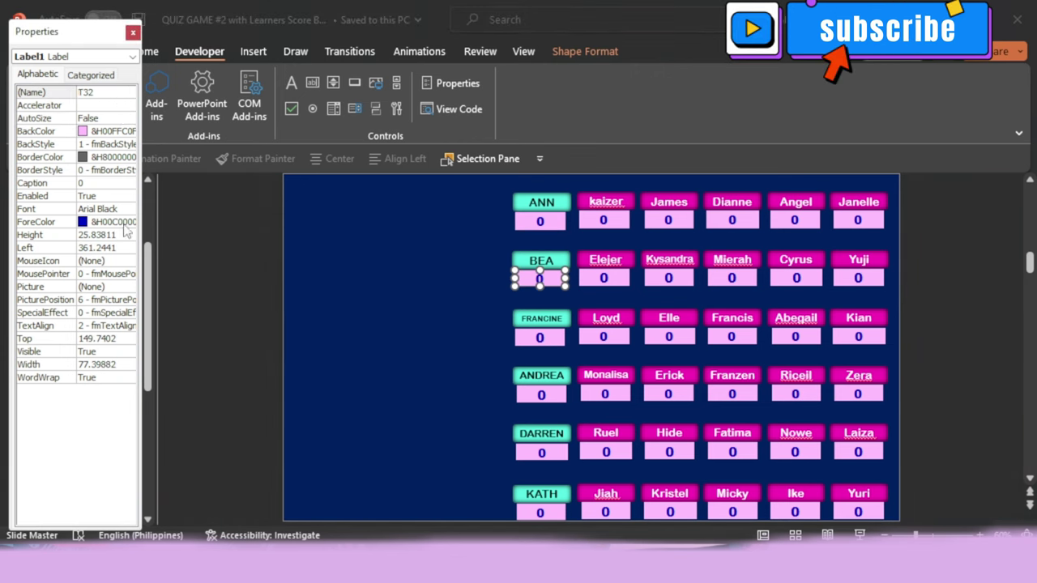
pyautogui.click(539, 333)
pyautogui.click(50, 93)
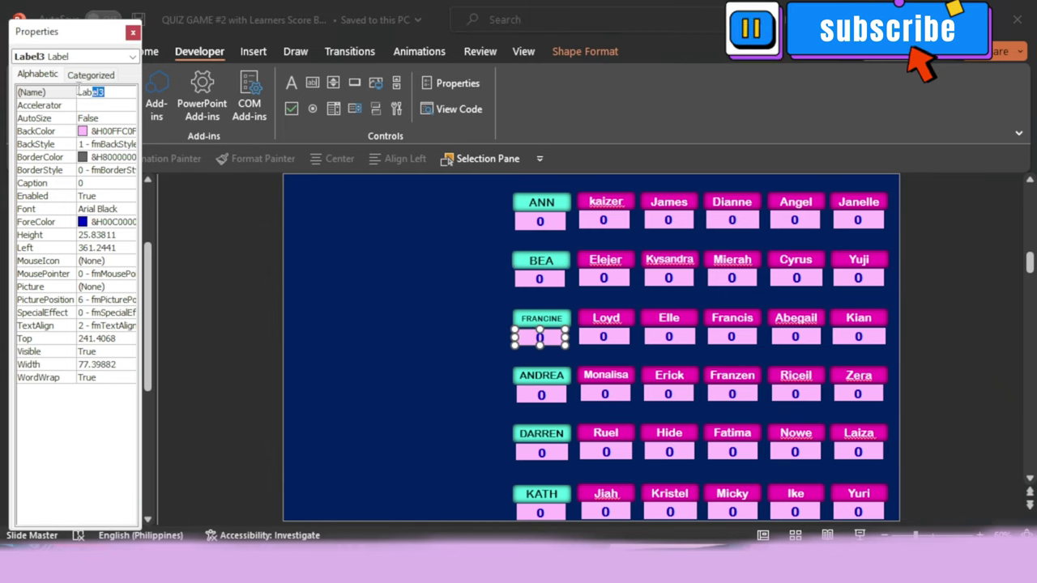
pyautogui.write('T33')
# - Set the Name property of the turquoise column's last three score boxes to T34, T35 and T36
pyautogui.click(548, 389)
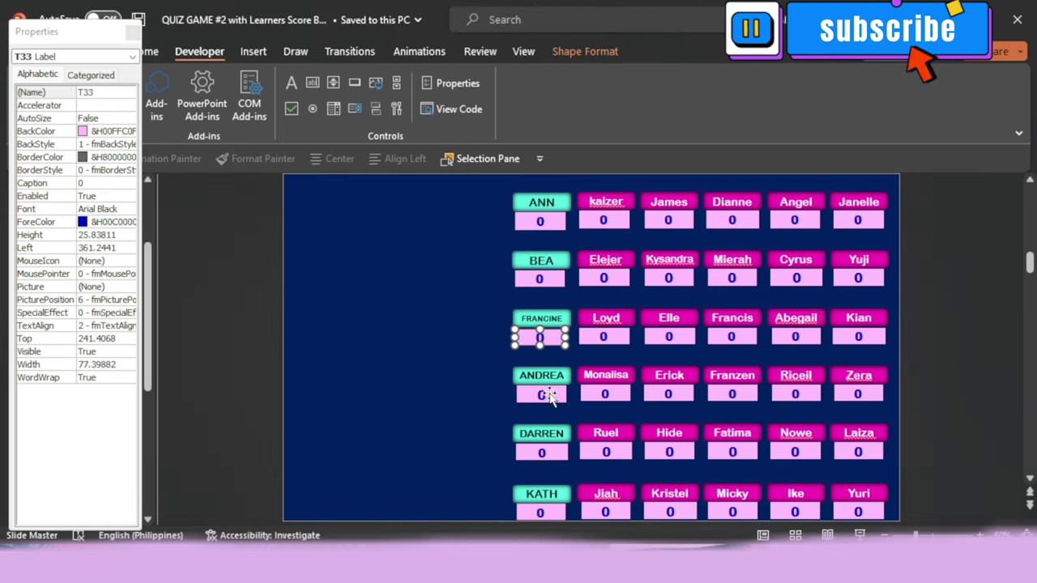
pyautogui.click(549, 395)
pyautogui.click(51, 93)
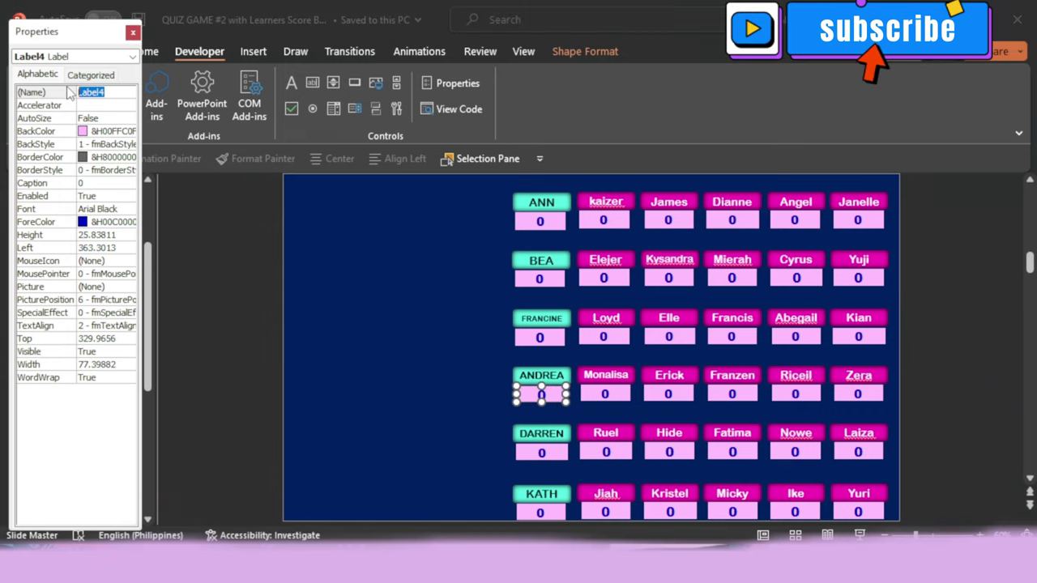
pyautogui.write('T34')
pyautogui.click(543, 458)
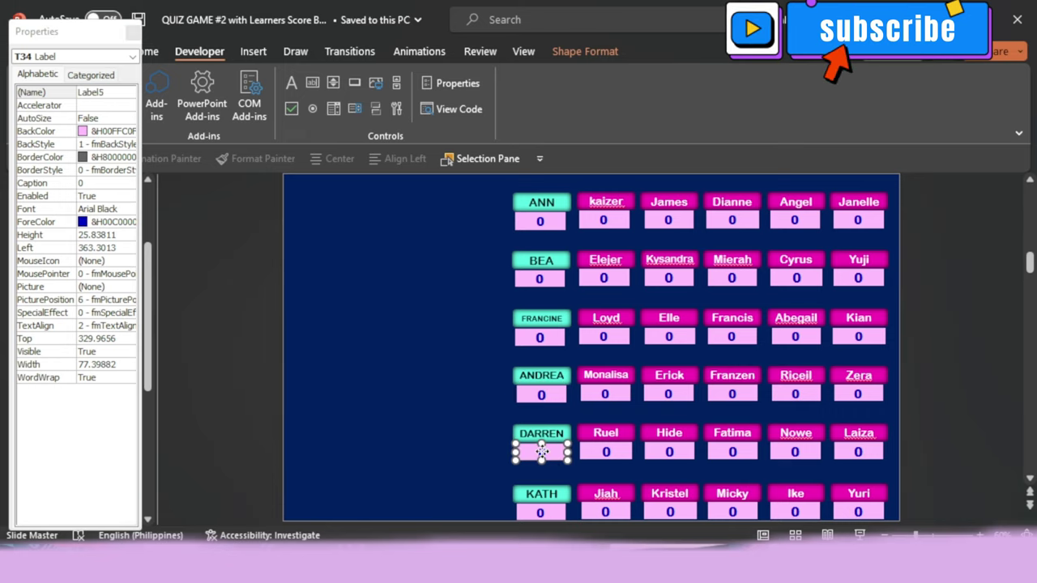
pyautogui.write('T')
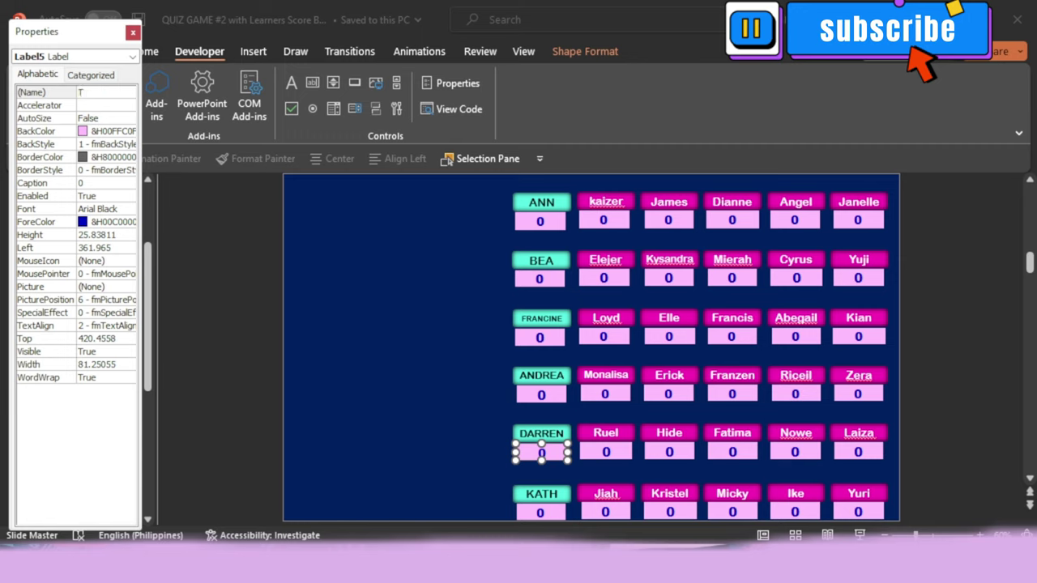
pyautogui.write('35')
pyautogui.click(545, 511)
pyautogui.click(50, 92)
pyautogui.write('T')
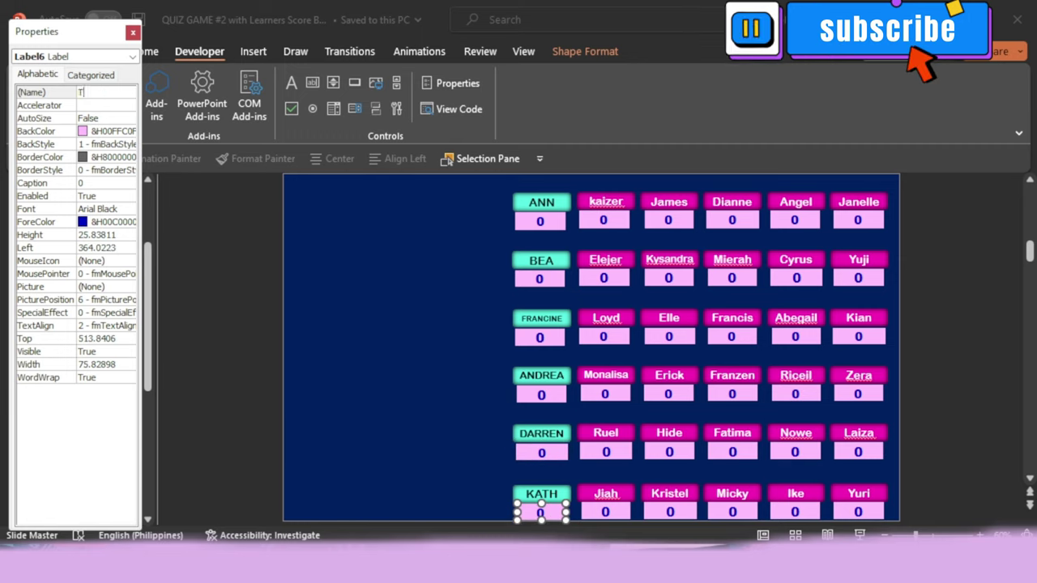
pyautogui.write('36')
# - Close the control properties and open the Visual Basic editor for the scoreboard layout's code
pyautogui.click(393, 315)
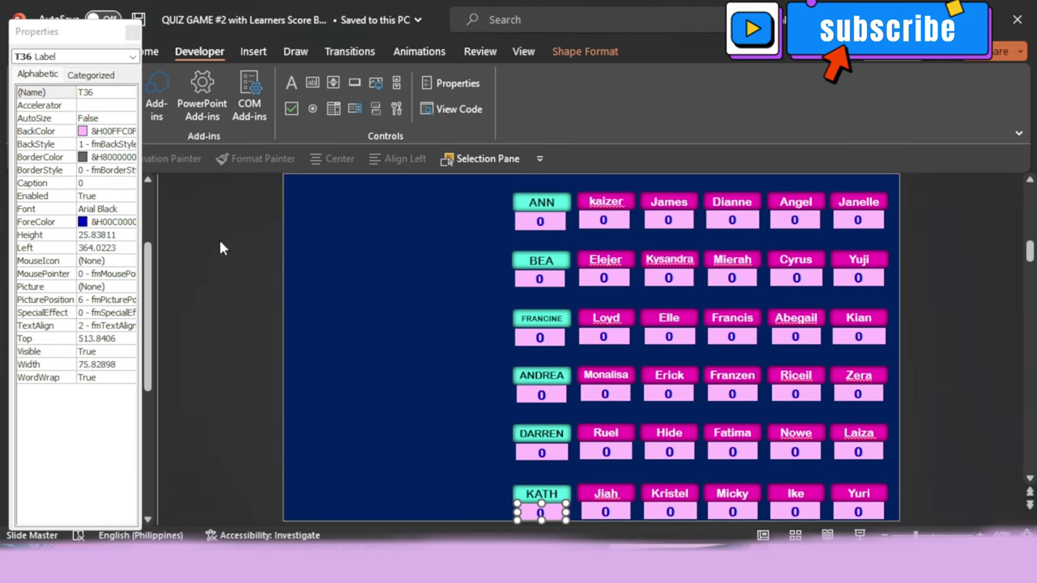
pyautogui.click(132, 31)
pyautogui.click(90, 52)
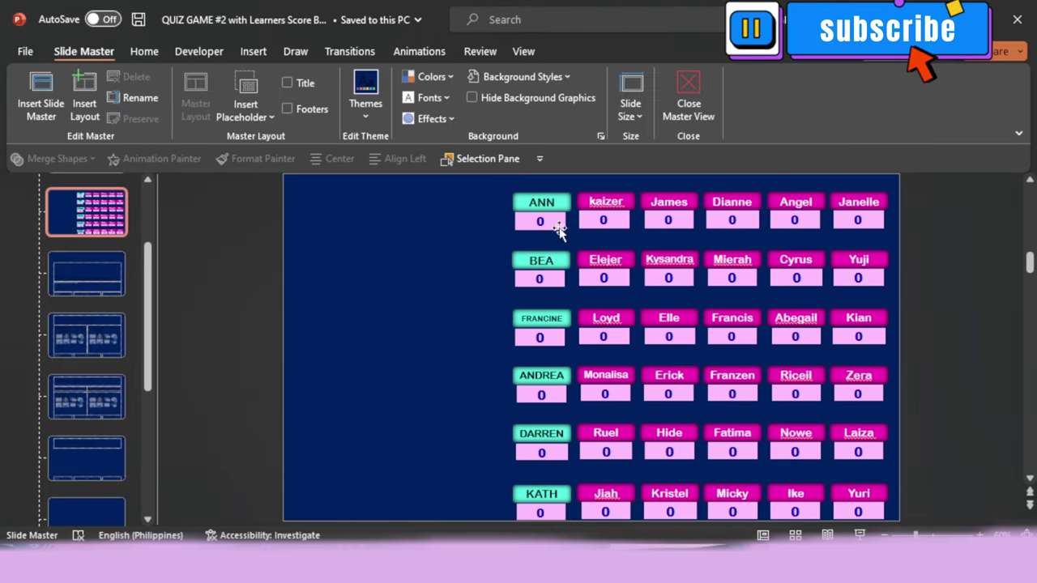
pyautogui.click(197, 53)
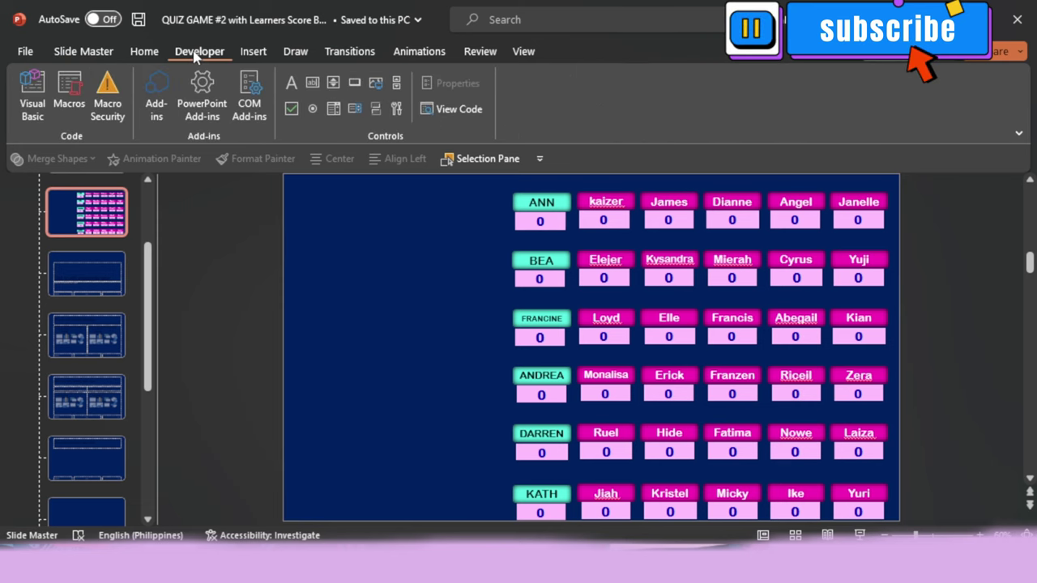
pyautogui.click(36, 97)
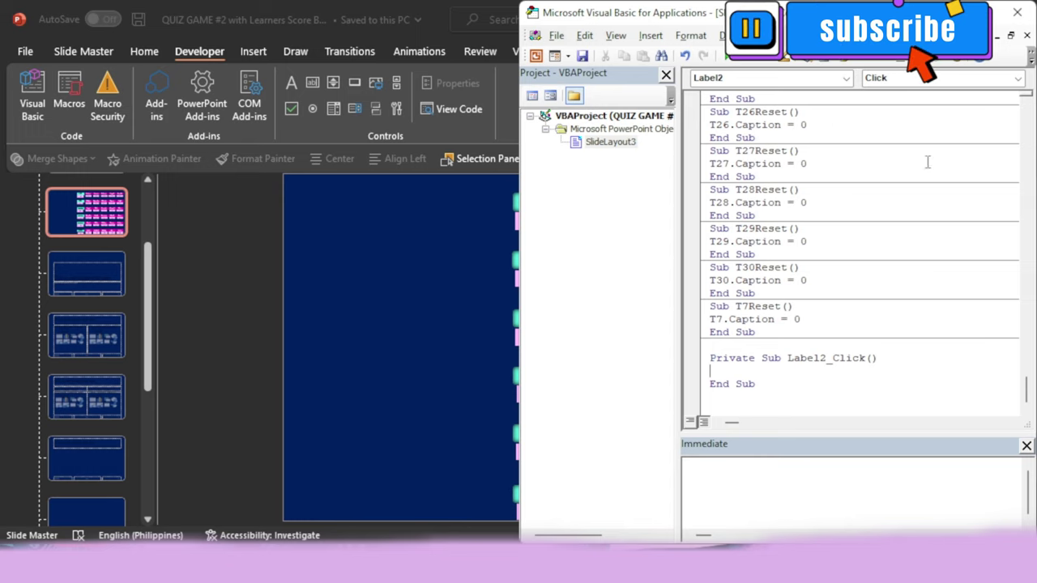
# - Replace the empty Label2_Click procedure at the end of the code with a copy of T1Plus5 and T1Plus10
pyautogui.moveTo(1026, 390); pyautogui.dragTo(1026, 109)
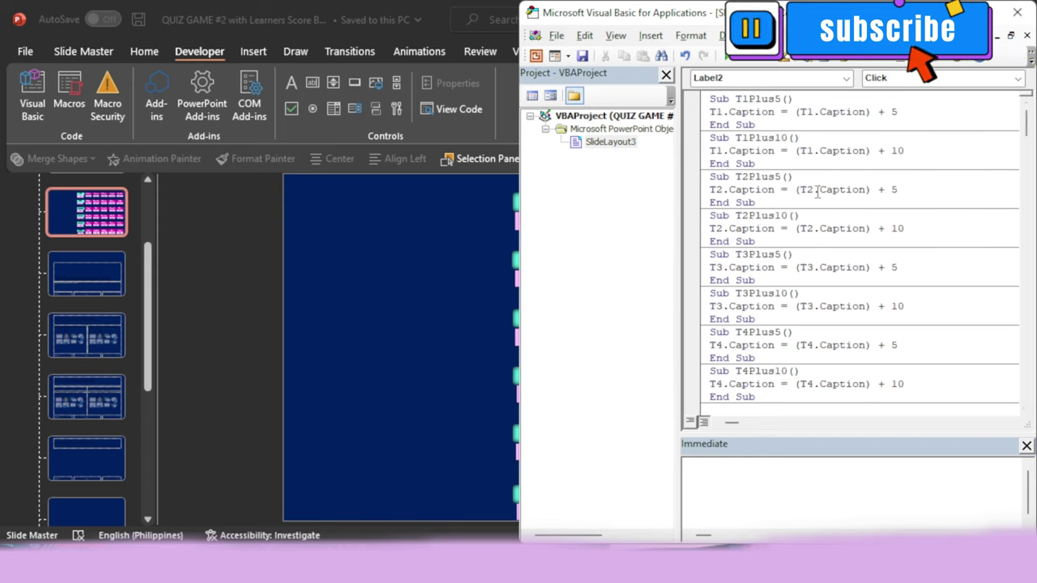
pyautogui.moveTo(710, 98); pyautogui.dragTo(757, 164)
pyautogui.moveTo(1026, 117); pyautogui.dragTo(1033, 393)
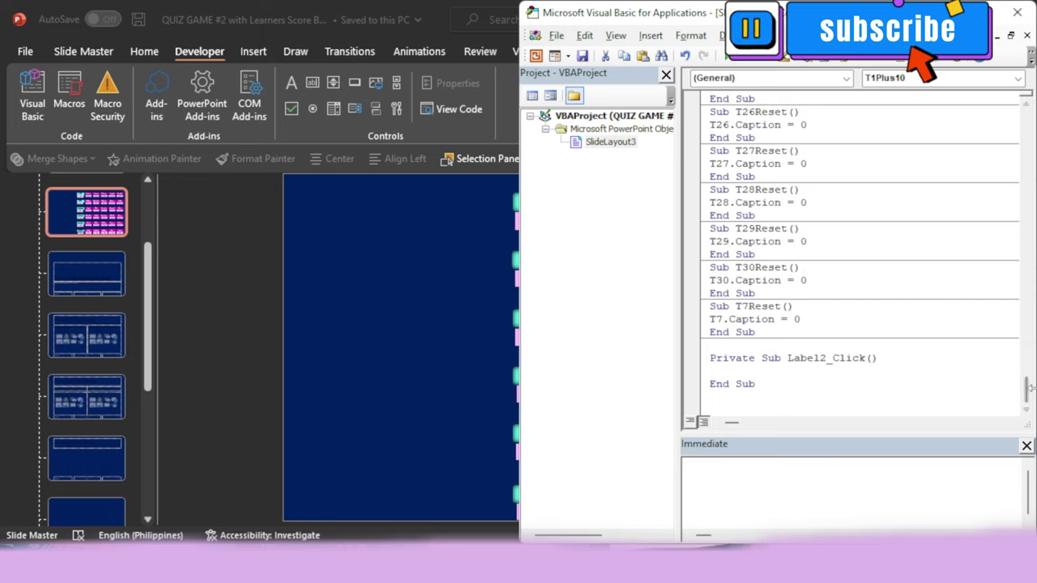
pyautogui.moveTo(802, 393); pyautogui.dragTo(701, 348)
pyautogui.write('Sub T1Plus5() T1.Caption = (T1.Caption) + 5 End Sub Sub T1Plus10() T1.Caption = (T1.Caption) + 10 End Sub')
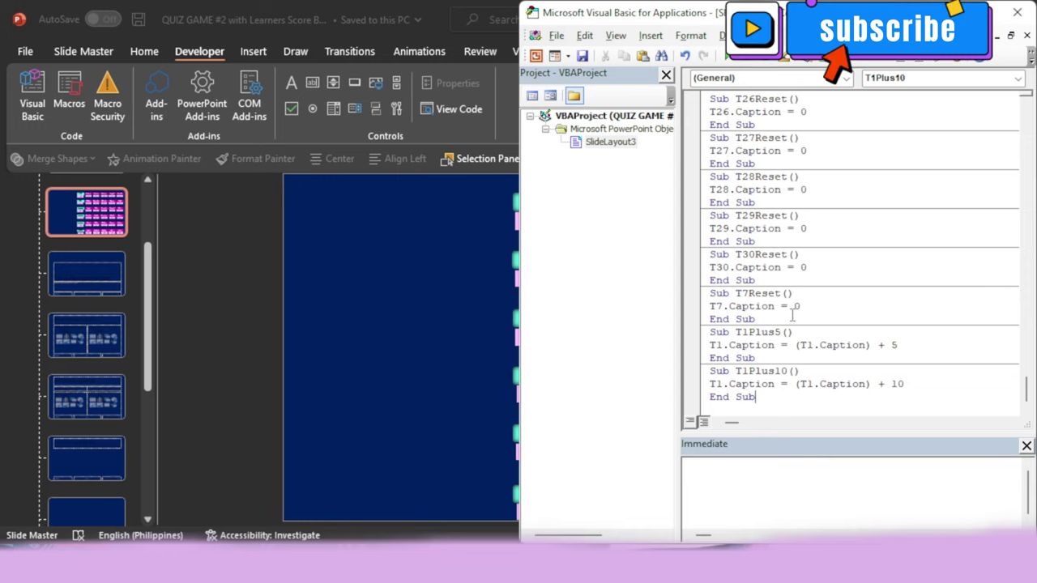
# - Copy the T7Reset procedure and paste it below the copied T1Plus10 procedure at the end of the code
pyautogui.moveTo(793, 317); pyautogui.dragTo(690, 299)
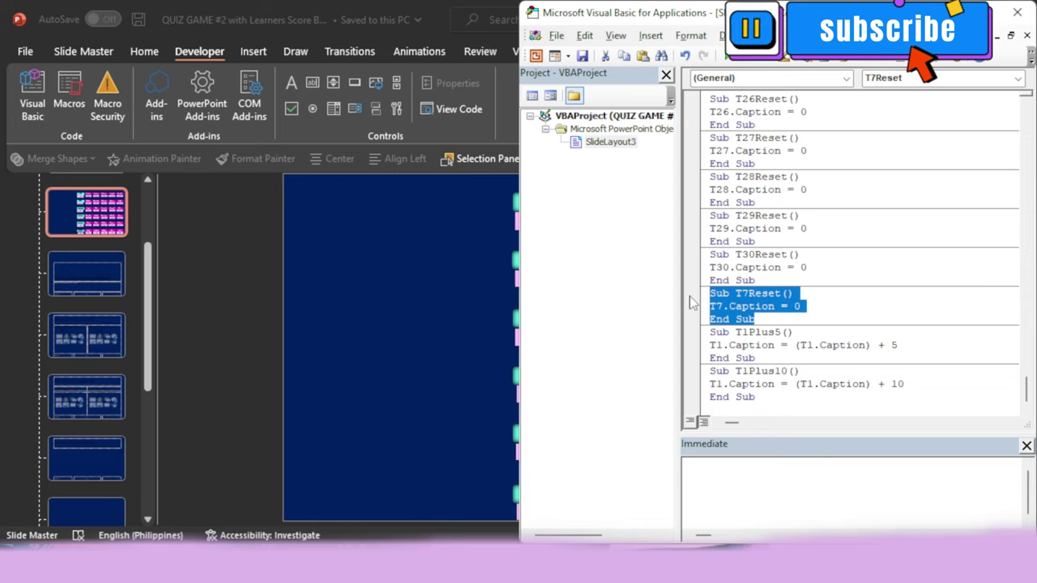
pyautogui.hotkey('ctrl', 'c')
pyautogui.click(724, 410)
pyautogui.press('Return')
pyautogui.hotkey('ctrl', 'v')
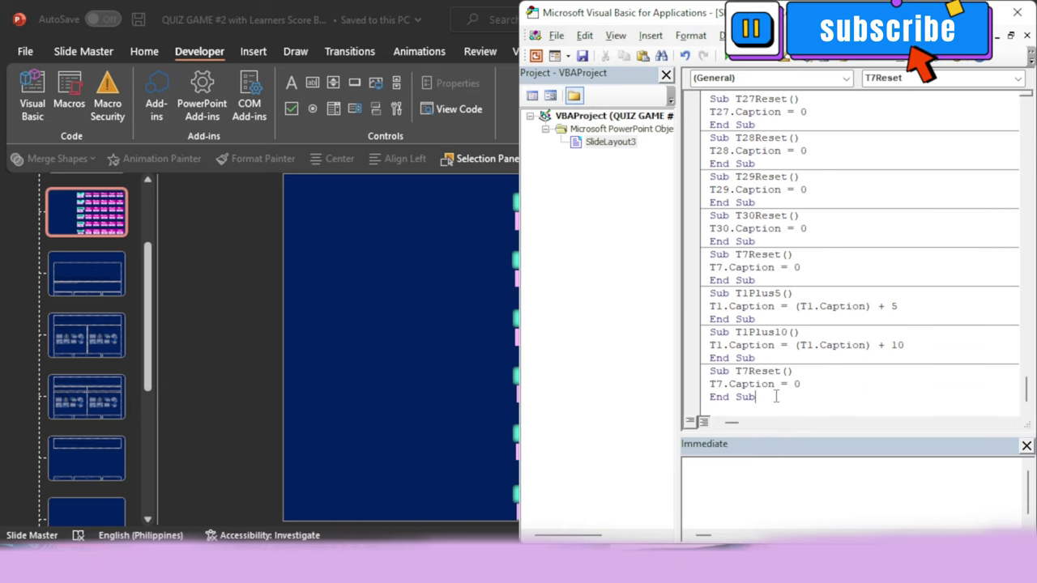
# - Duplicate the copied block of T1Plus5, T1Plus10 and T7Reset several times at the end of the code
pyautogui.moveTo(775, 396)
pyautogui.mouseDown()
pyautogui.moveTo(715, 299)
pyautogui.moveTo(769, 407)
pyautogui.mouseUp()
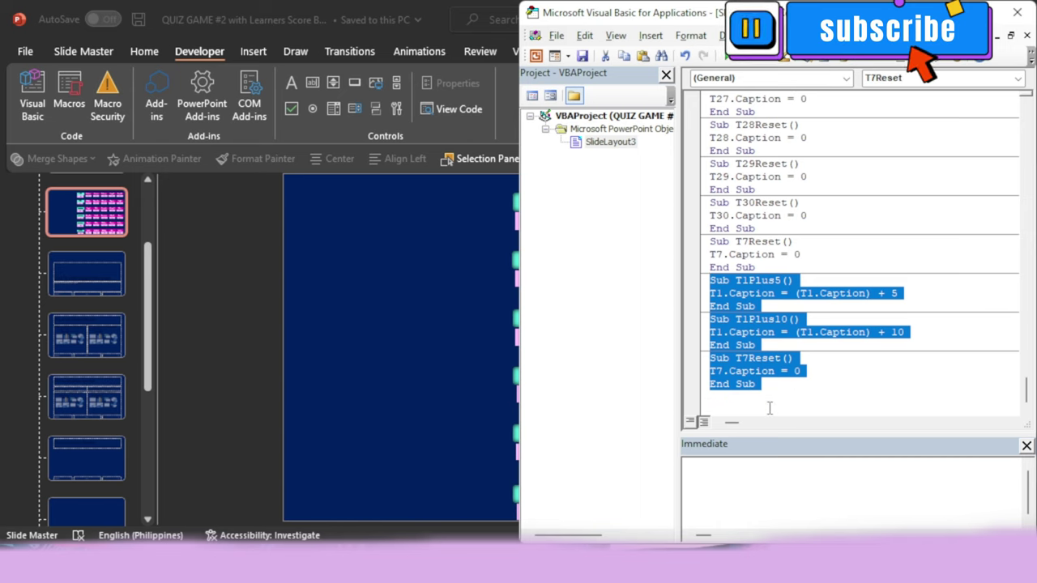
pyautogui.click(770, 407)
pyautogui.hotkey('ctrl', 'v')
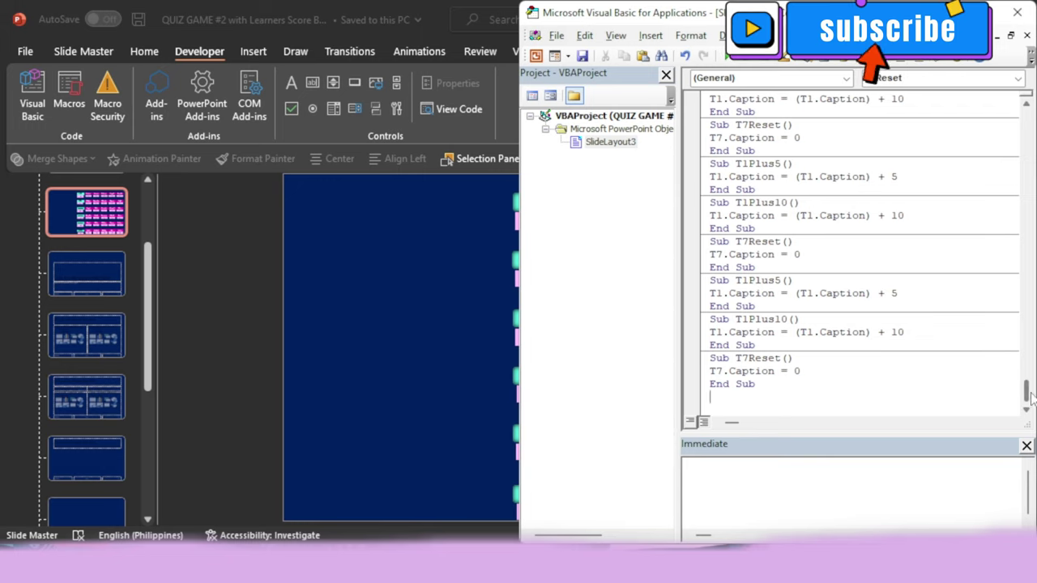
# - Rename the first copied T1Plus5 procedure to T31Plus5 and change the caption inside its parentheses to T31
pyautogui.moveTo(1027, 395); pyautogui.dragTo(1031, 356)
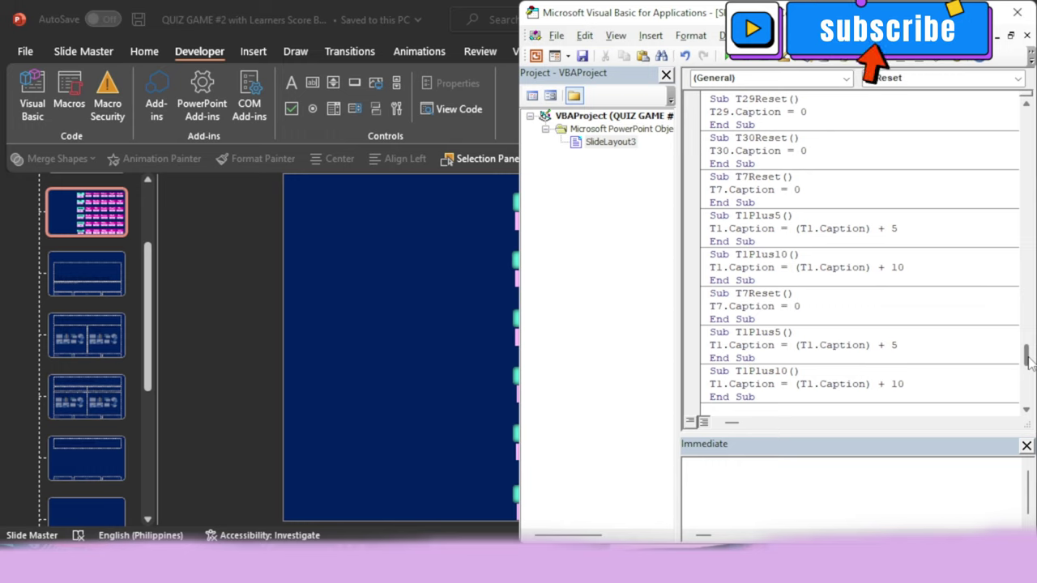
pyautogui.click(749, 215)
pyautogui.press('BackSpace')
pyautogui.write('31')
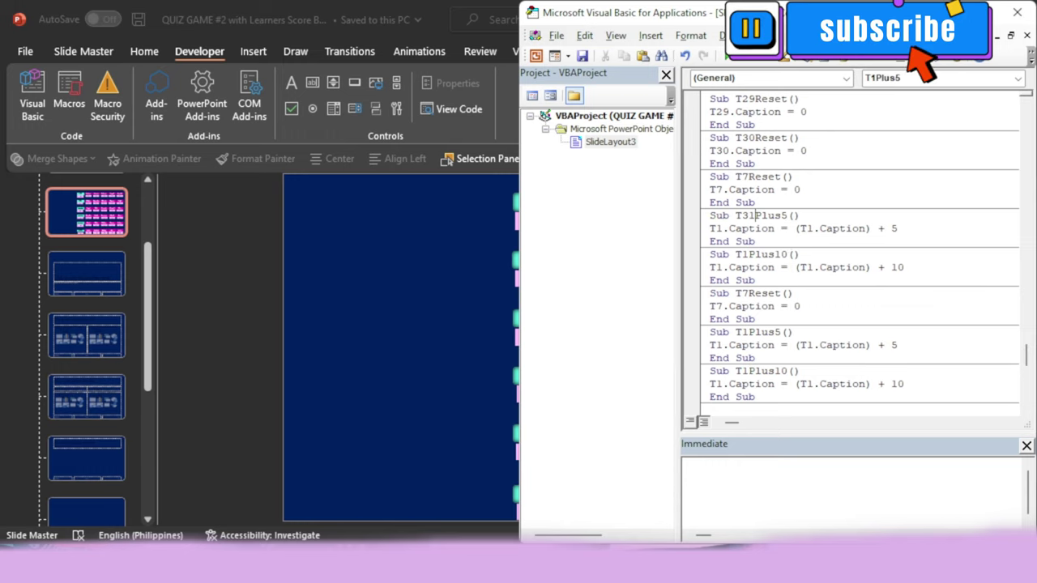
pyautogui.click(815, 228)
pyautogui.press('BackSpace')
pyautogui.write('31')
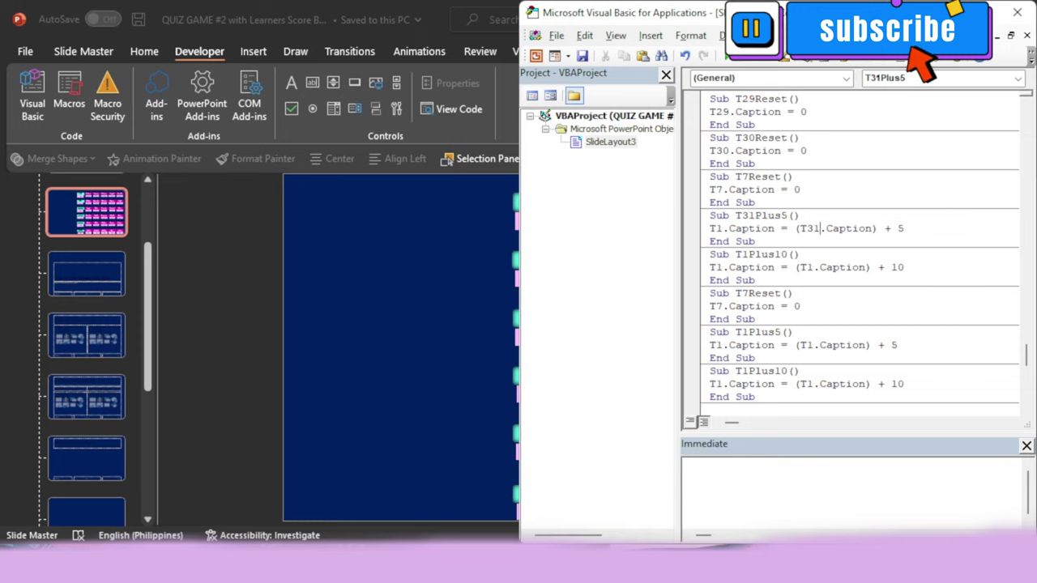
# - Rename the first copied T1Plus10 procedure to T32Plus10 and change the caption inside its parentheses to T32
pyautogui.click(748, 254)
pyautogui.press('BackSpace')
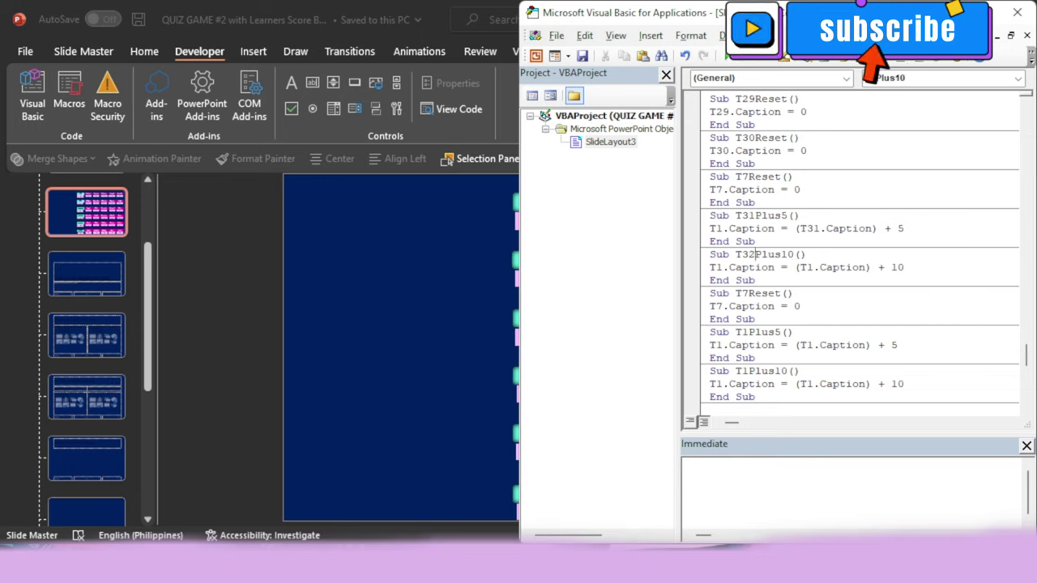
pyautogui.write('32')
pyautogui.click(814, 267)
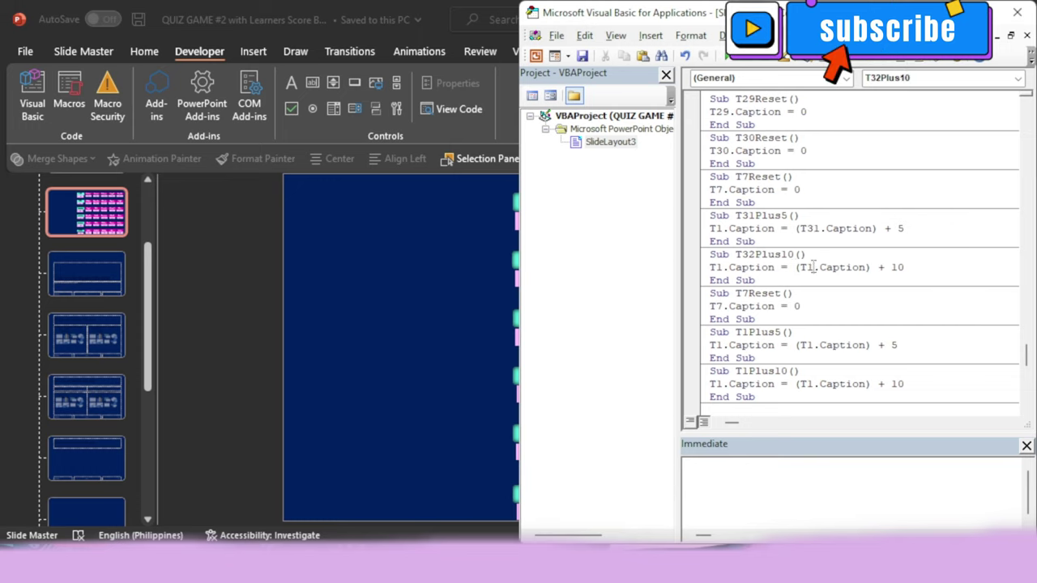
pyautogui.press('BackSpace')
pyautogui.write('32')
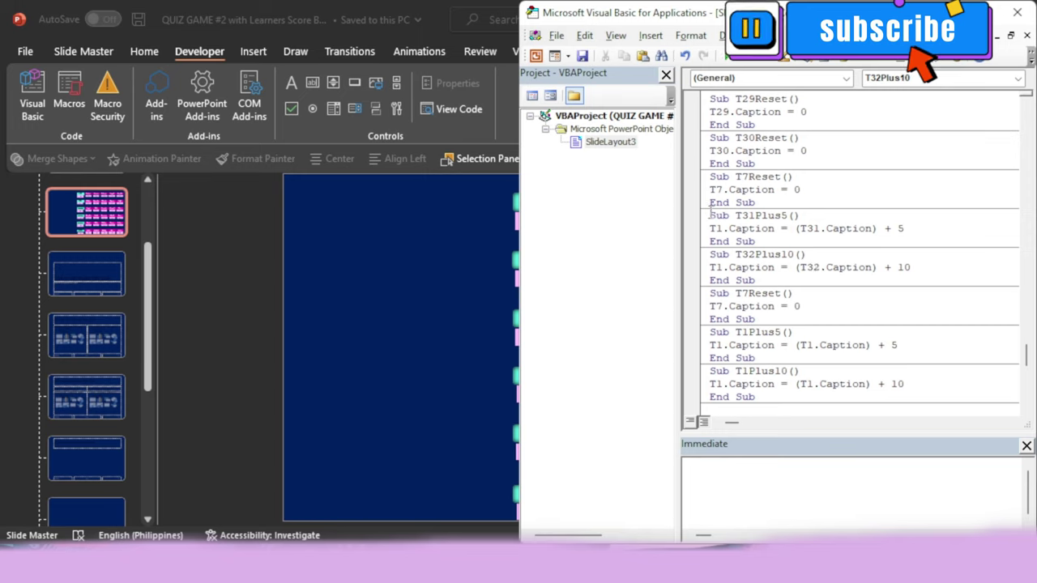
# - Set the assigned caption in T31Plus5 to T31 and in T32Plus10 to T32, and renumber the following reset procedure to T33
pyautogui.moveTo(710, 215); pyautogui.dragTo(805, 280)
pyautogui.click(722, 233)
pyautogui.write('31')
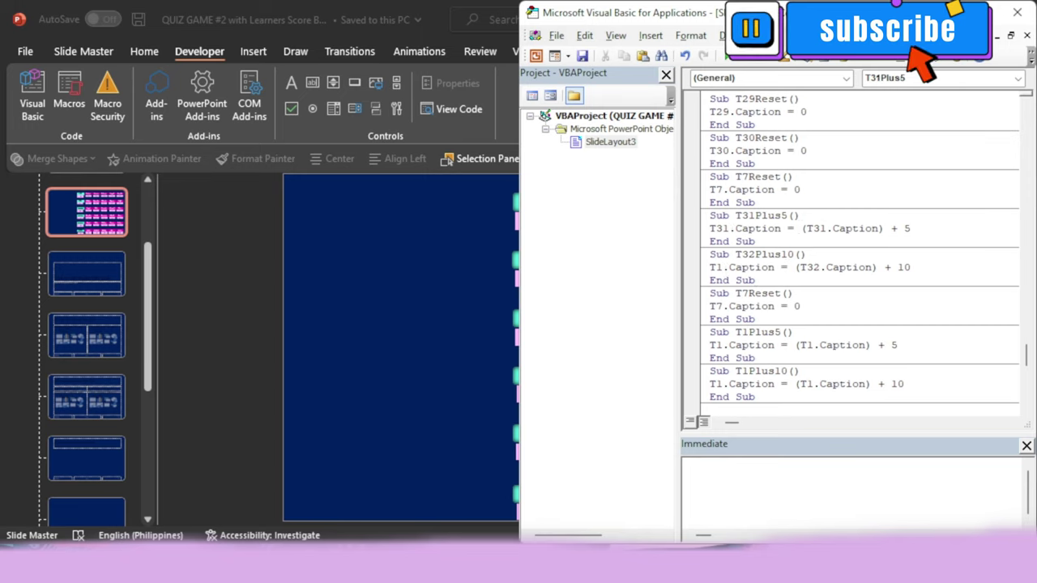
pyautogui.press('BackSpace')
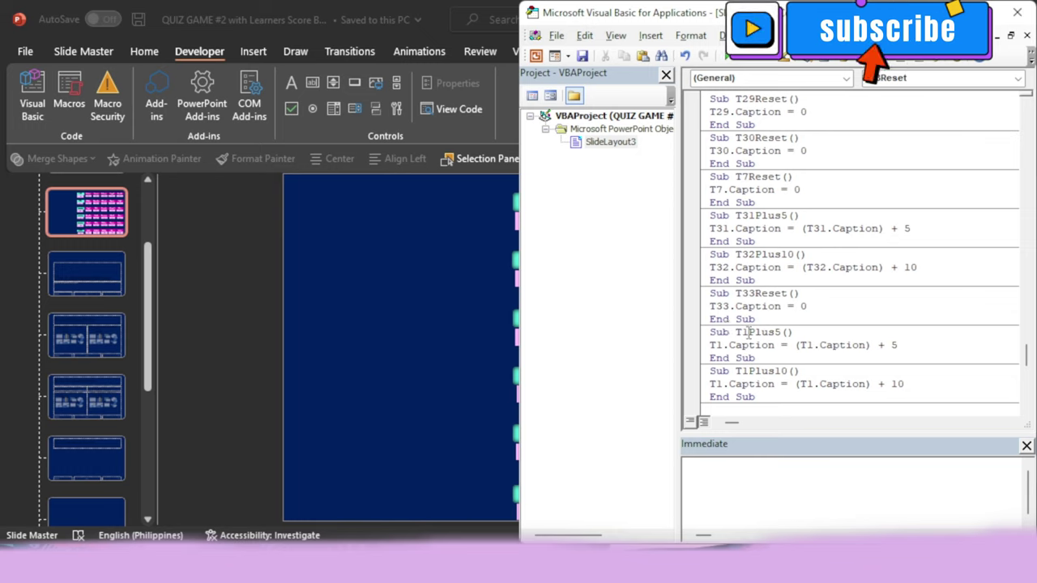
# - Renumber the T32Plus10 procedure's name and both of its caption references to T31
pyautogui.click(755, 256)
pyautogui.press('BackSpace')
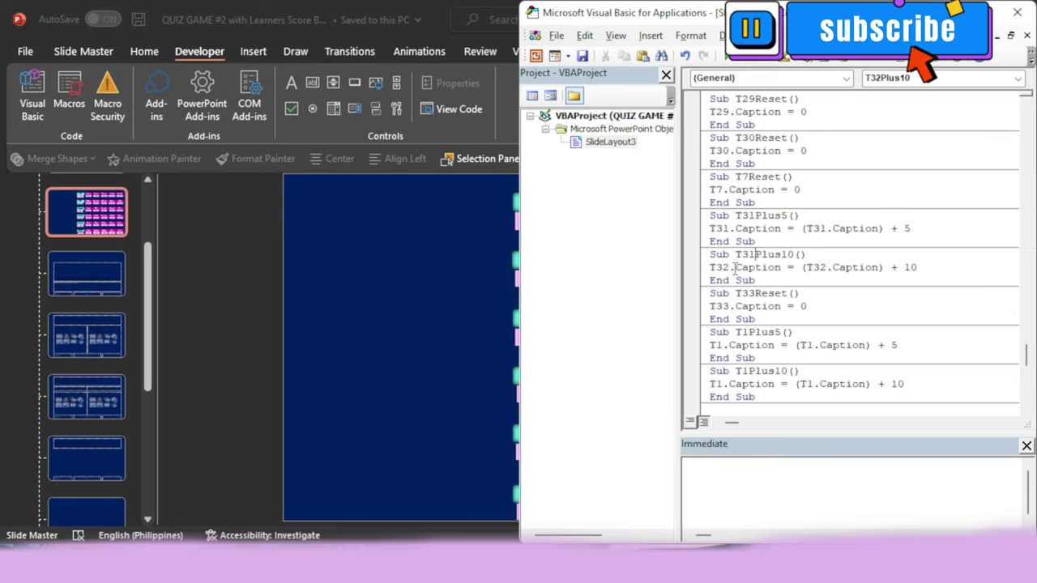
pyautogui.click(735, 267)
pyautogui.press('BackSpace')
pyautogui.press('BackSpace')
pyautogui.write('1')
# - Renumber the T33Reset procedure's name and its caption reference to T31
pyautogui.click(756, 293)
pyautogui.press('BackSpace')
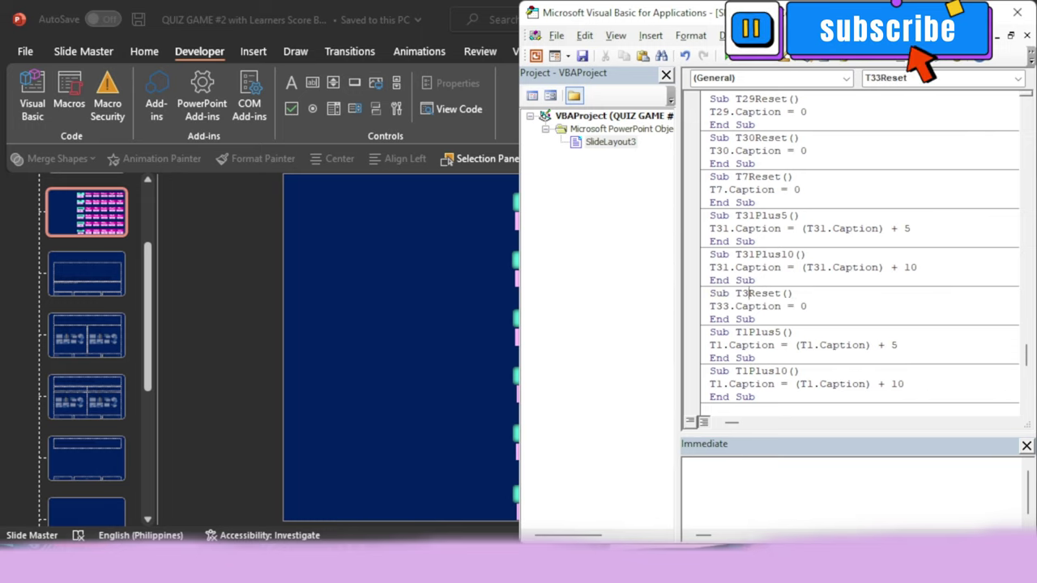
pyautogui.click(732, 305)
pyautogui.press('BackSpace')
pyautogui.write('1')
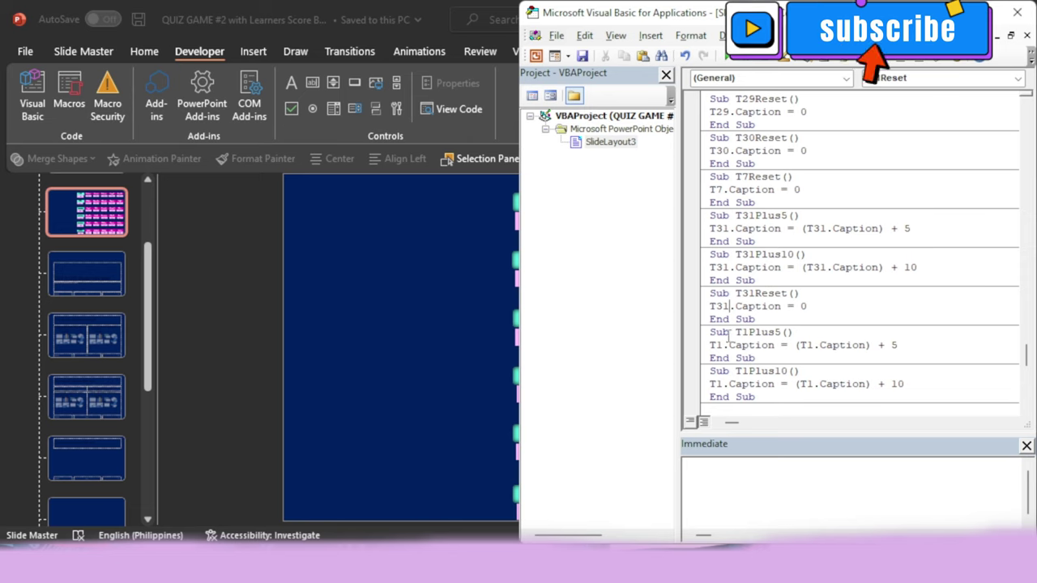
# - Replace T1 with T32 in the next copied T1Plus5 and T1Plus10 procedures, and renumber a T7Reset procedure and its caption to T32
pyautogui.scroll(-3, 1025, 324)
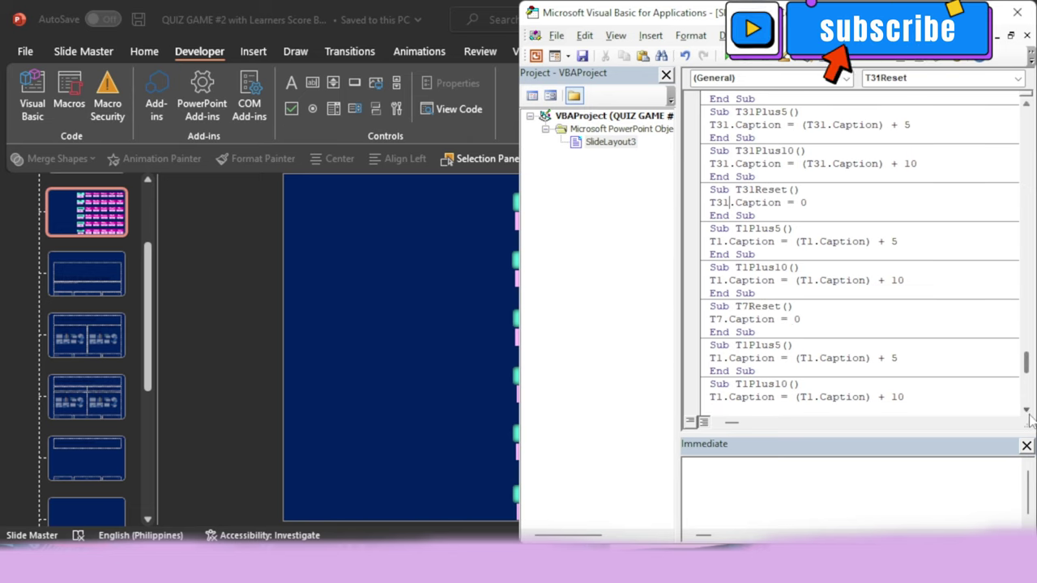
pyautogui.moveTo(710, 228); pyautogui.dragTo(780, 293)
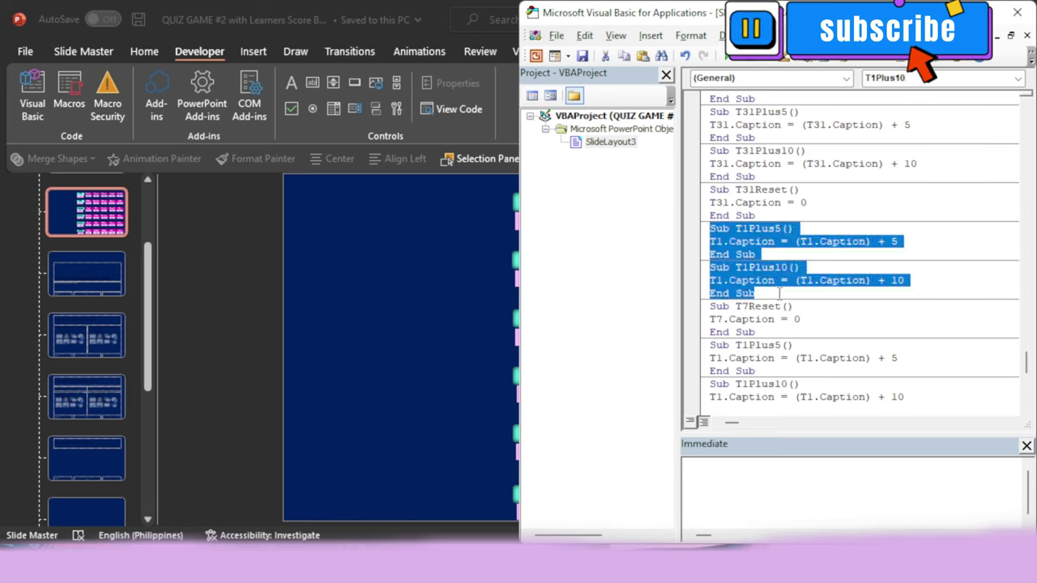
pyautogui.hotkey('ctrl', 'h')
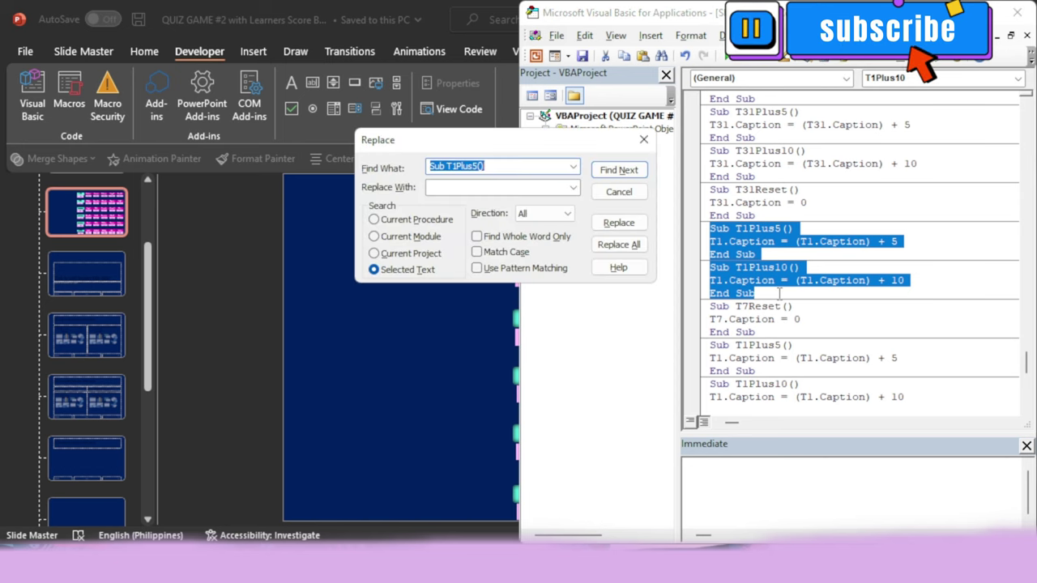
pyautogui.click(508, 187)
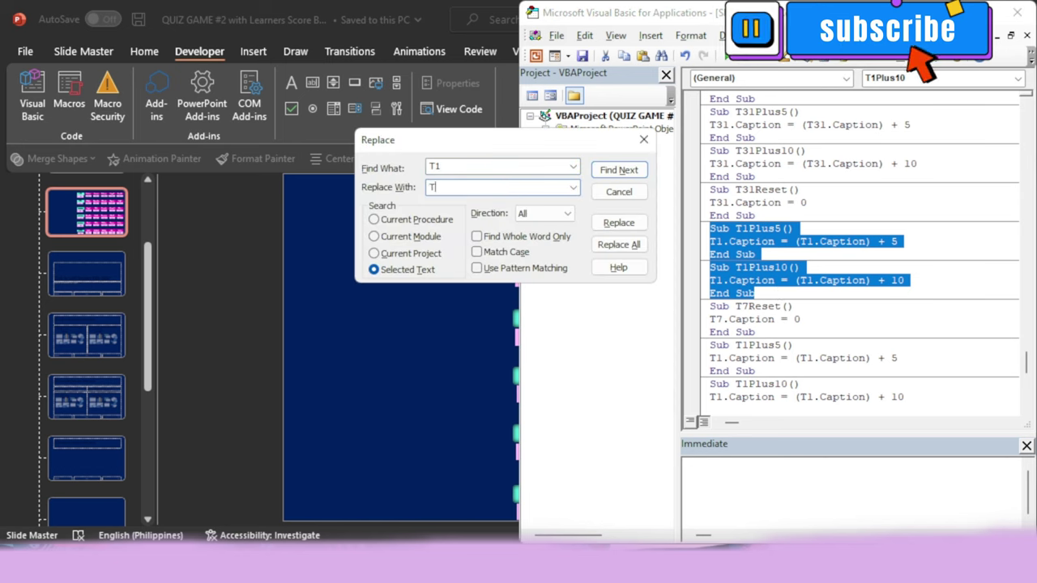
pyautogui.click(630, 247)
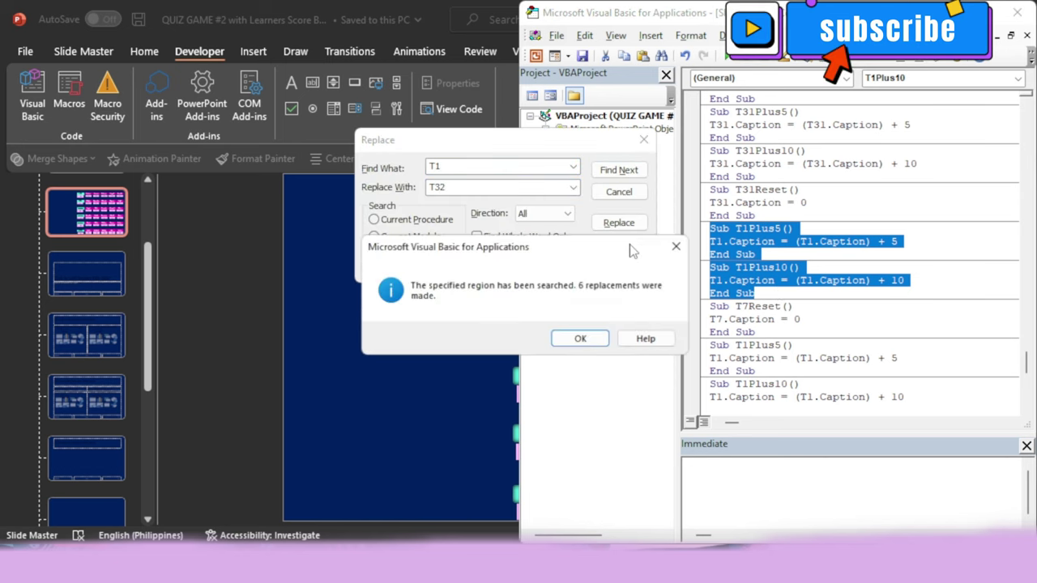
pyautogui.click(584, 338)
pyautogui.click(750, 306)
# - Try replacing T1 and T7 with T32 in the following T1Plus5, T1Plus10 and T7Reset procedures, and undo the replacements
pyautogui.scroll(-3, 713, 320)
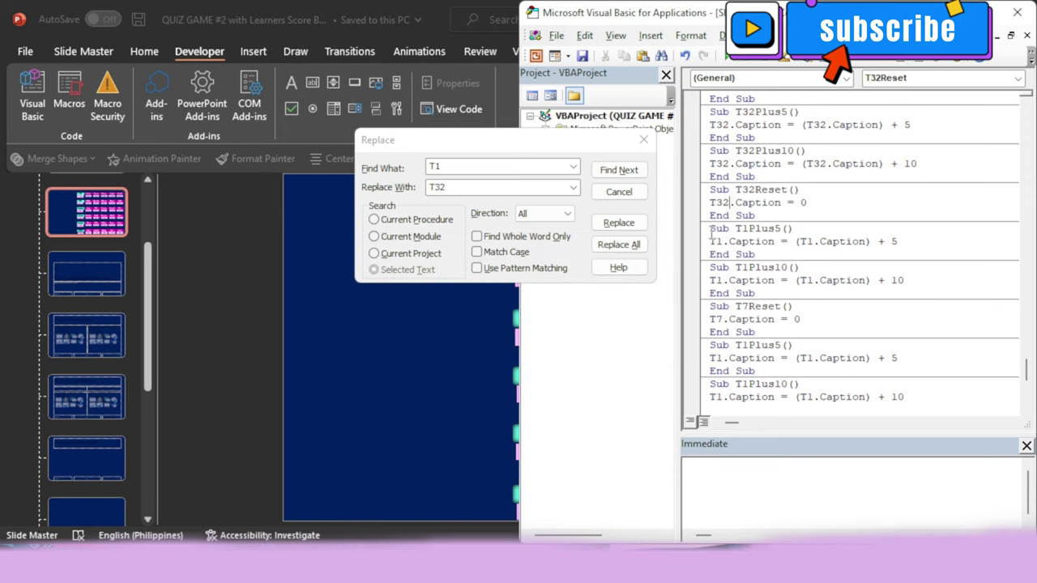
pyautogui.moveTo(710, 228); pyautogui.dragTo(755, 333)
pyautogui.click(620, 245)
pyautogui.click(586, 338)
pyautogui.write('T7')
pyautogui.click(620, 176)
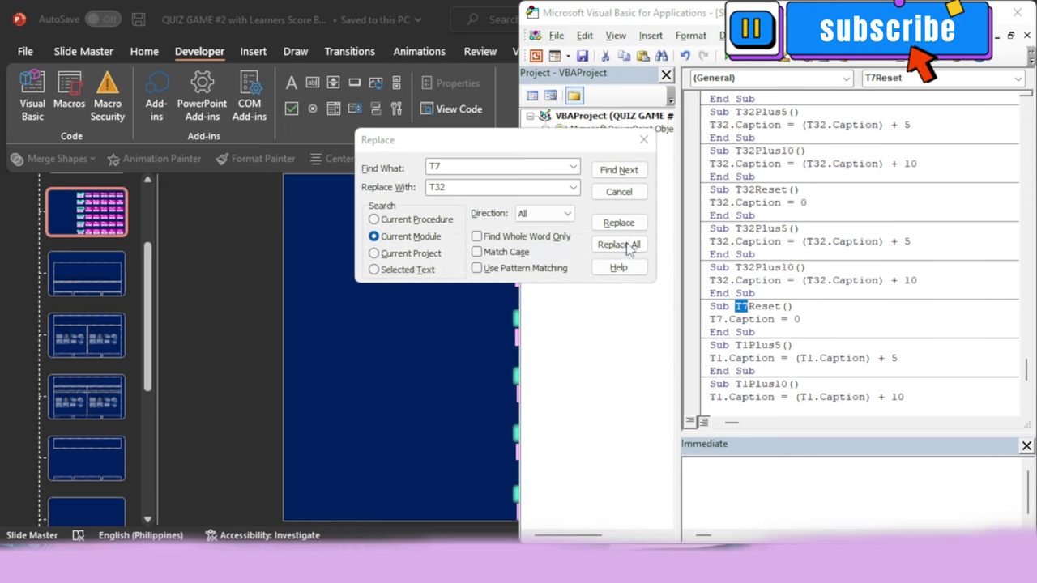
pyautogui.click(620, 245)
pyautogui.click(583, 338)
pyautogui.click(645, 141)
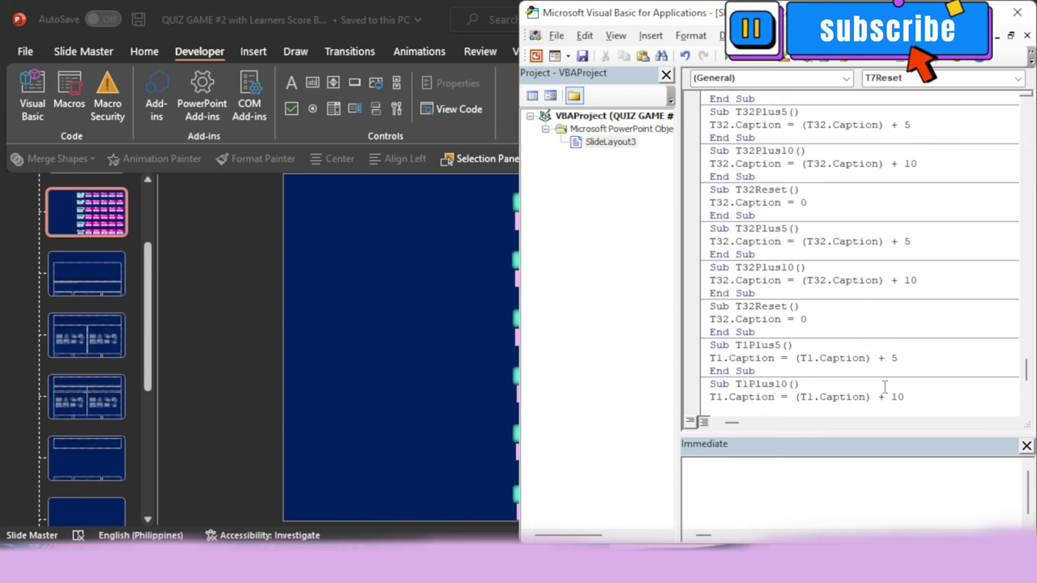
pyautogui.click(685, 55)
pyautogui.click(685, 55)
# - Replace every T1 with T32 in the selected procedures below T32Reset, and enter T7 as the next text to find
pyautogui.hotkey('ctrl', 'h')
pyautogui.write('T1')
pyautogui.click(620, 245)
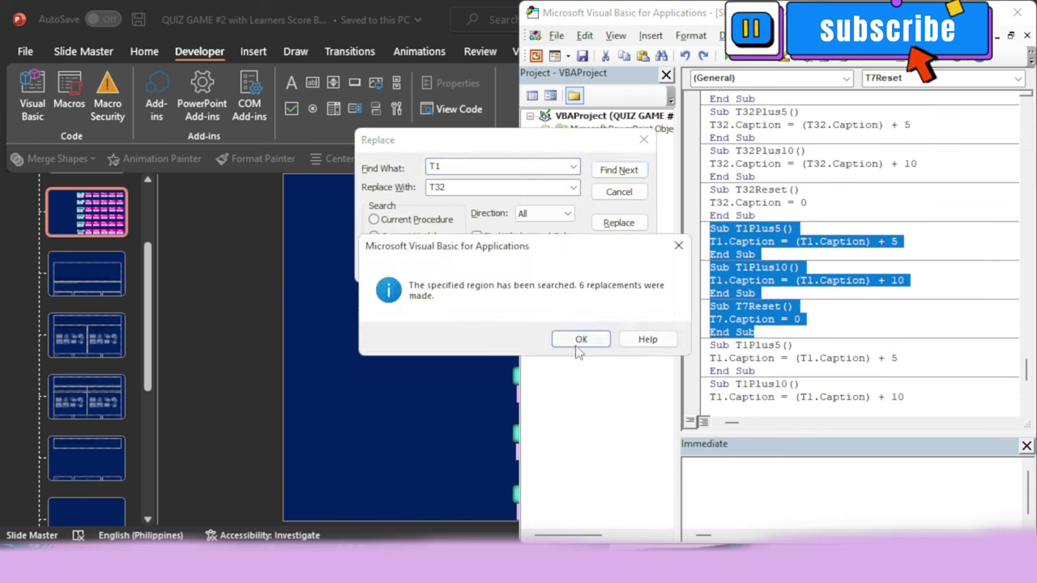
pyautogui.click(581, 337)
pyautogui.write('T7')
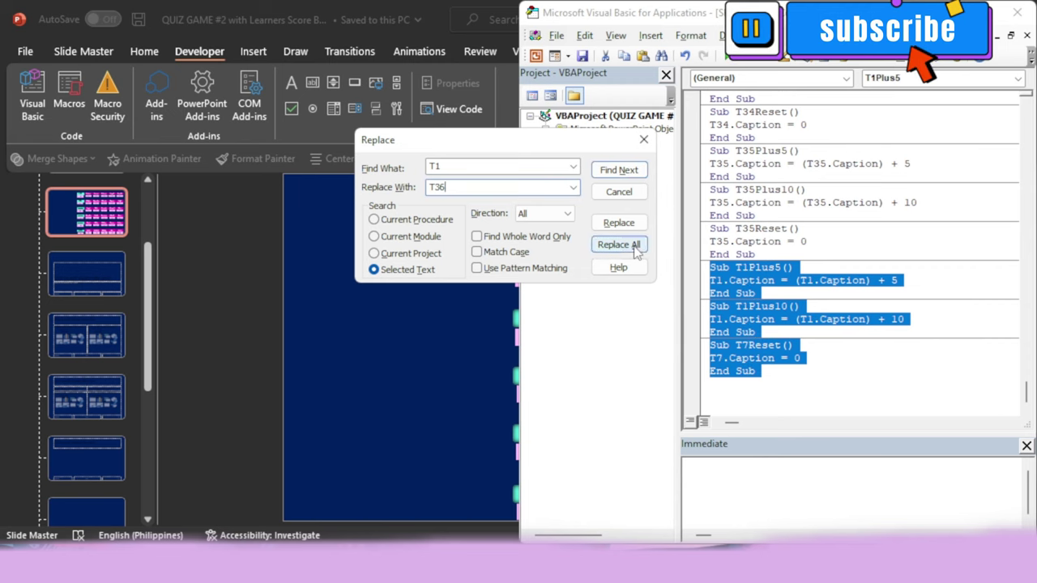
# - Replace T1 and T7 with T36 throughout the last copied Plus5, Plus10 and Reset procedures
pyautogui.click(619, 244)
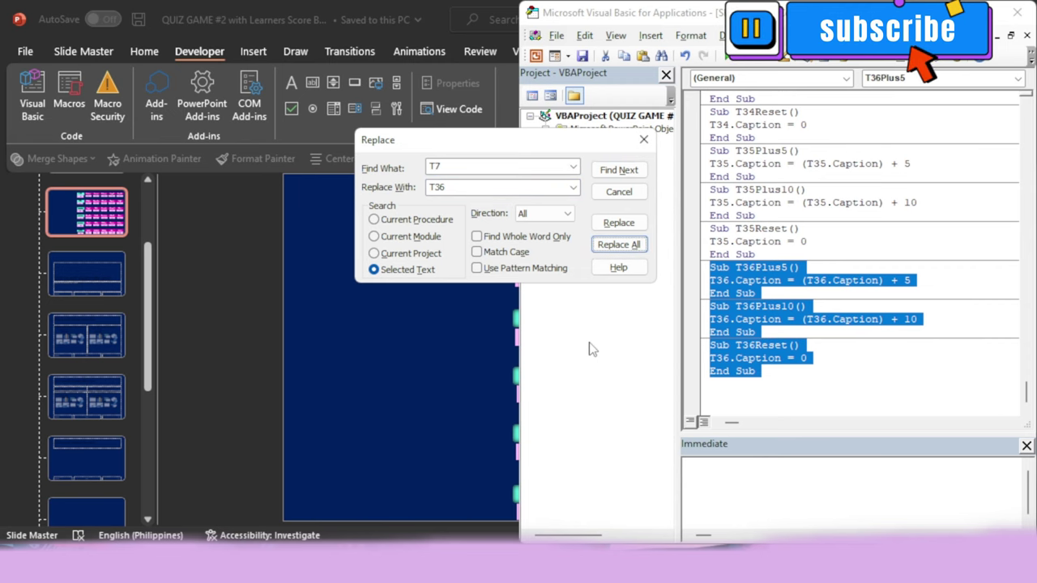
pyautogui.click(643, 140)
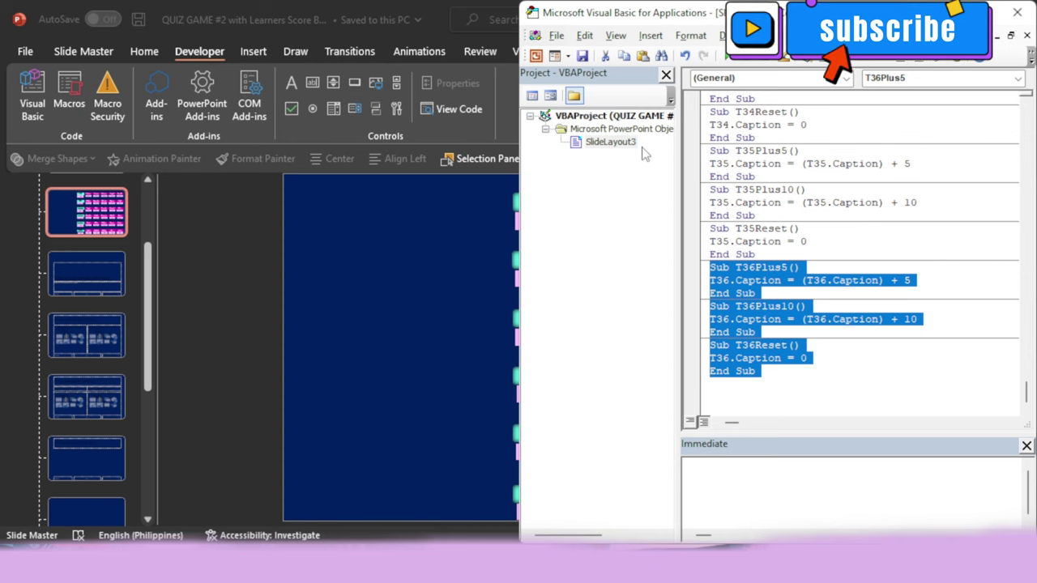
# - Close the Visual Basic editor and leave Slide Master view to return to the question slides
pyautogui.click(1018, 12)
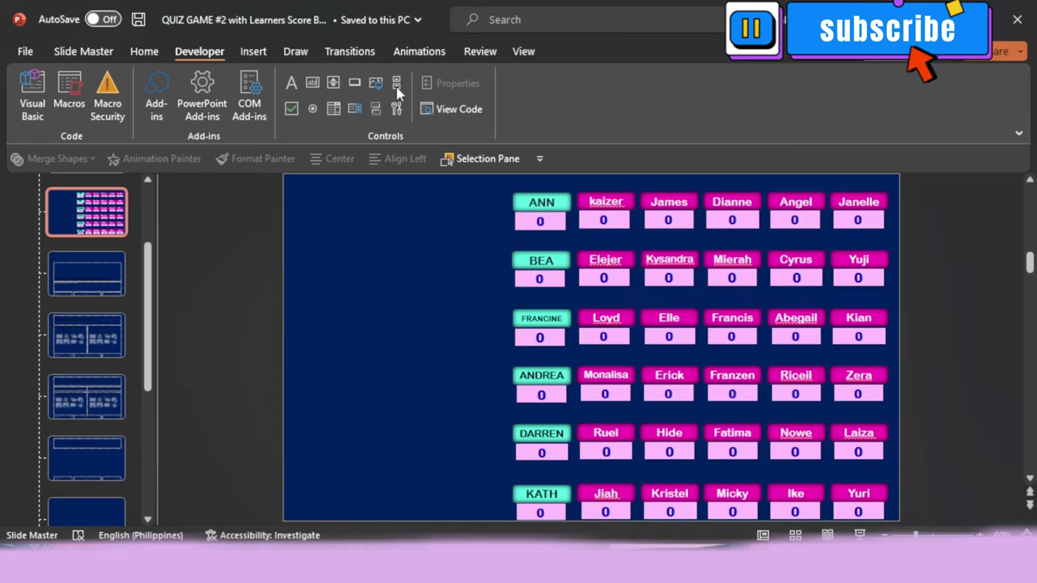
pyautogui.click(93, 51)
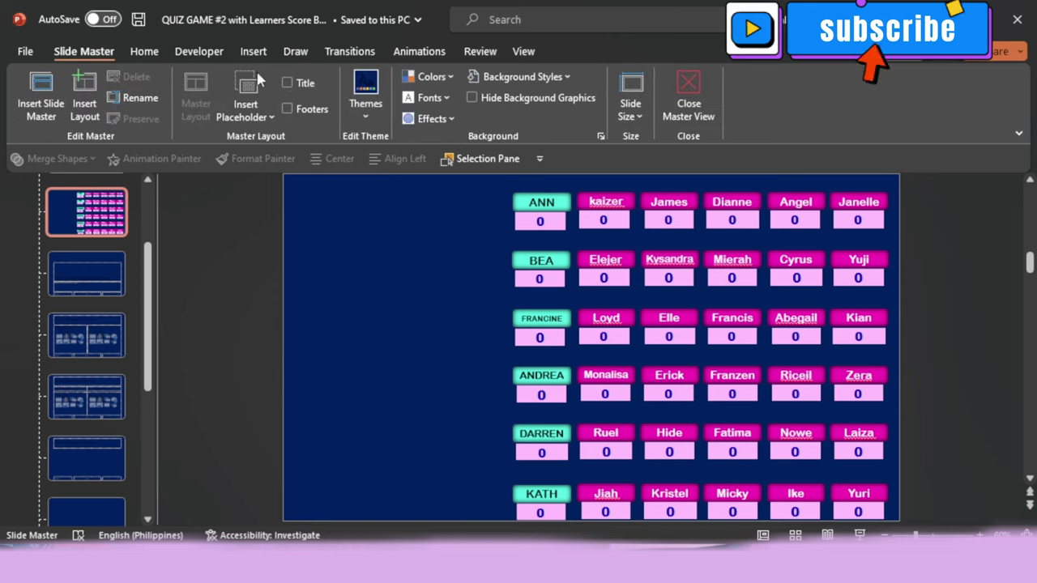
pyautogui.click(685, 89)
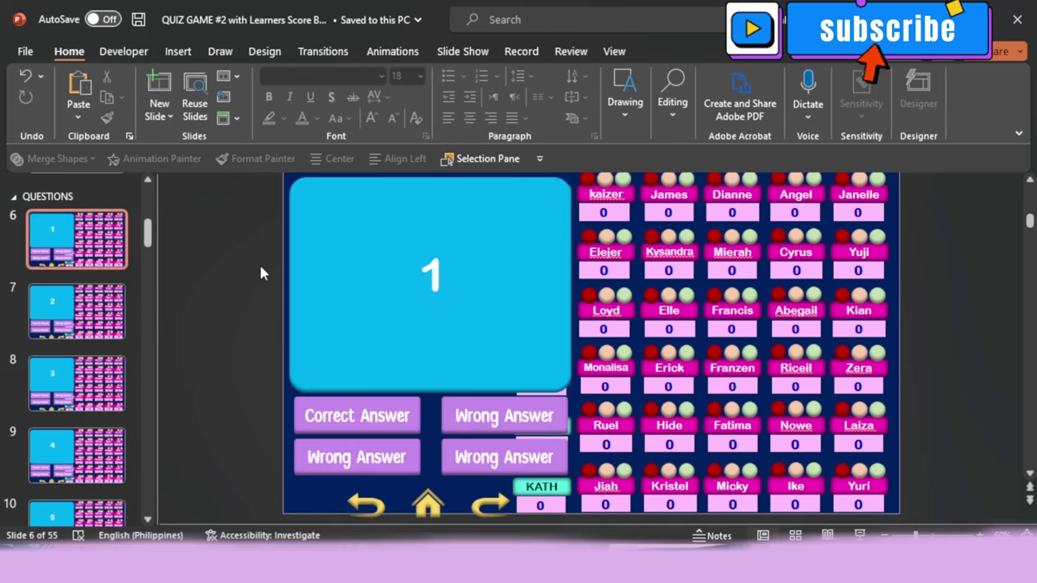
# - On slide 6, narrow the blue question box and the four answer boxes from their right edges to uncover the new learner column
pyautogui.click(370, 267)
pyautogui.moveTo(572, 285); pyautogui.dragTo(503, 283)
pyautogui.click(413, 414)
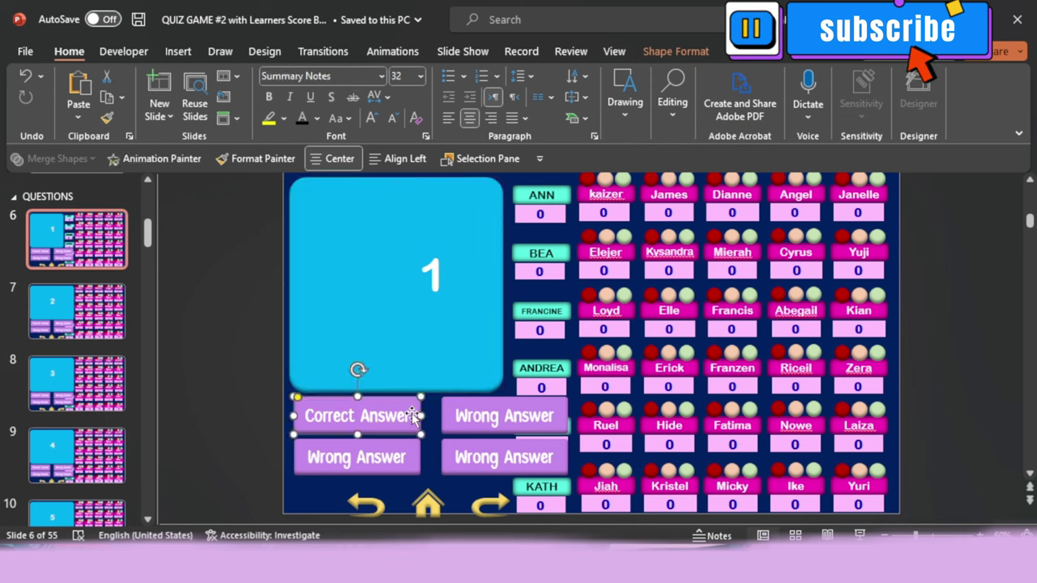
pyautogui.keyDown('shift'); pyautogui.click(502, 415); pyautogui.keyUp('shift')
pyautogui.keyDown('shift'); pyautogui.click(360, 462); pyautogui.keyUp('shift')
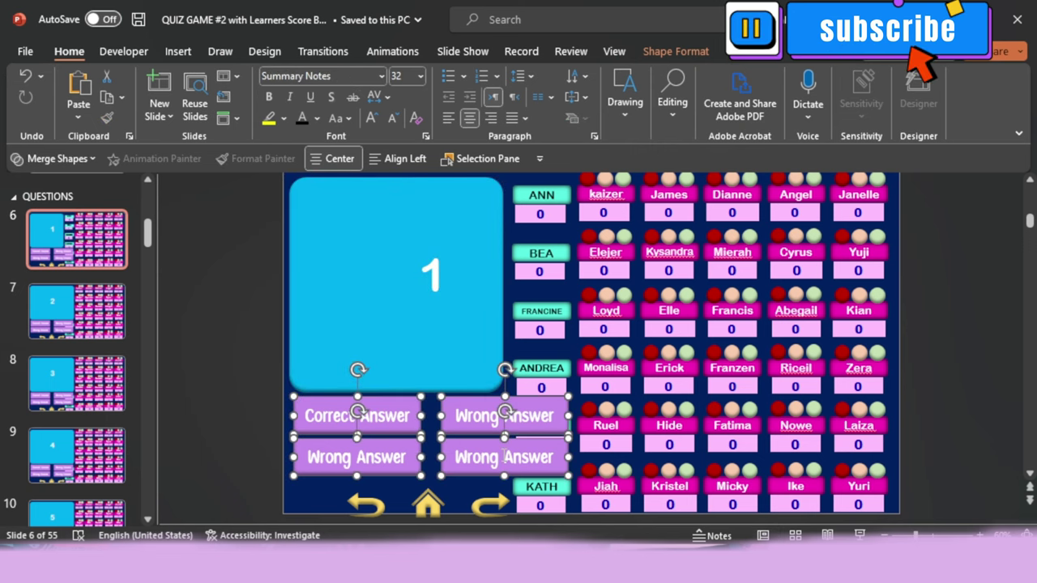
pyautogui.moveTo(570, 457); pyautogui.dragTo(504, 457)
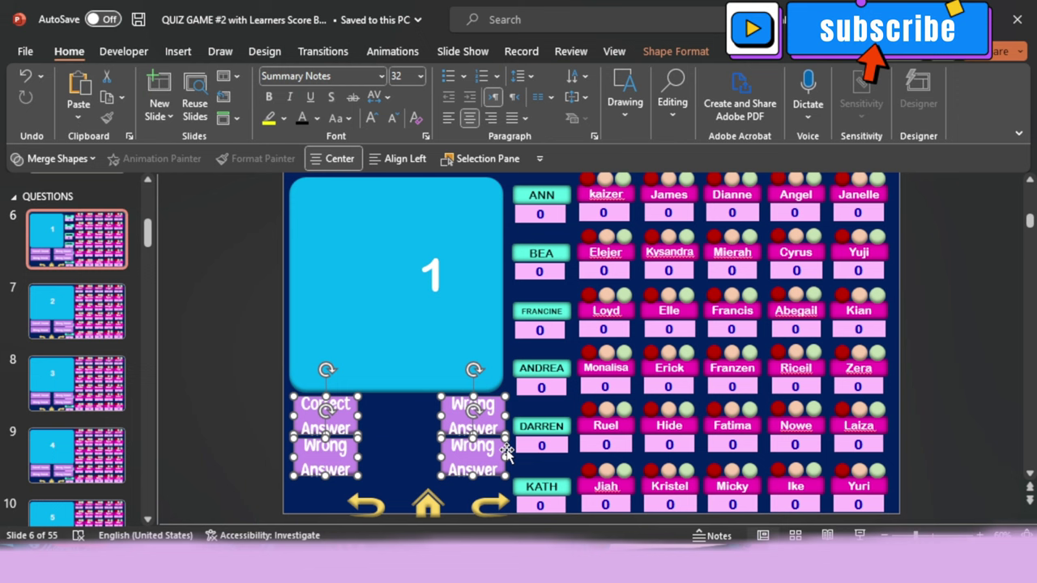
# - Widen all four answer boxes toward the left, keeping the second pair's right edges in line with the question box
pyautogui.click(418, 459)
pyautogui.click(349, 411)
pyautogui.keyDown('shift'); pyautogui.click(344, 446); pyautogui.keyUp('shift')
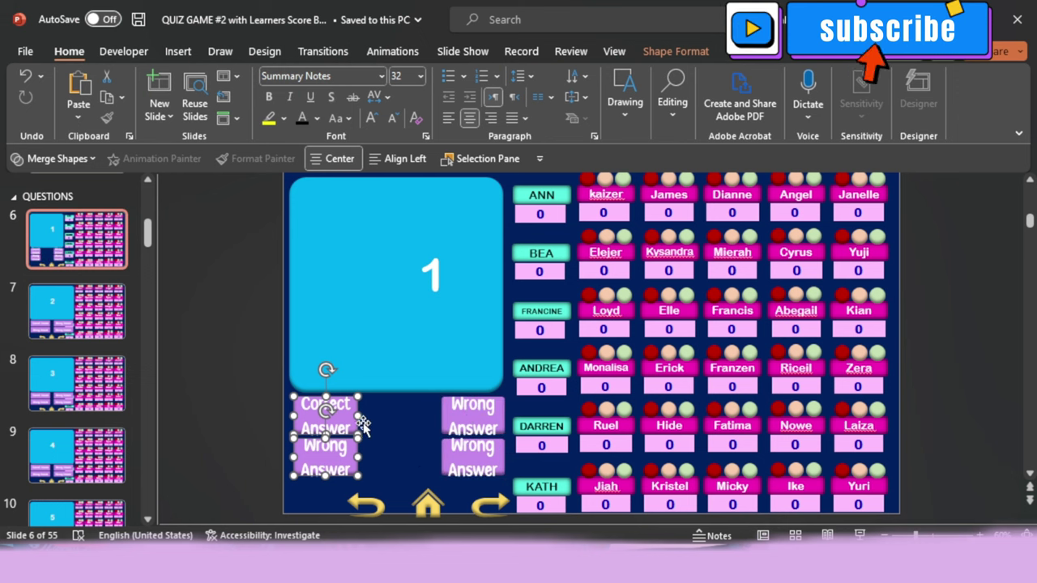
pyautogui.keyDown('shift'); pyautogui.click(456, 415); pyautogui.keyUp('shift')
pyautogui.moveTo(439, 417); pyautogui.dragTo(403, 420)
pyautogui.click(235, 436)
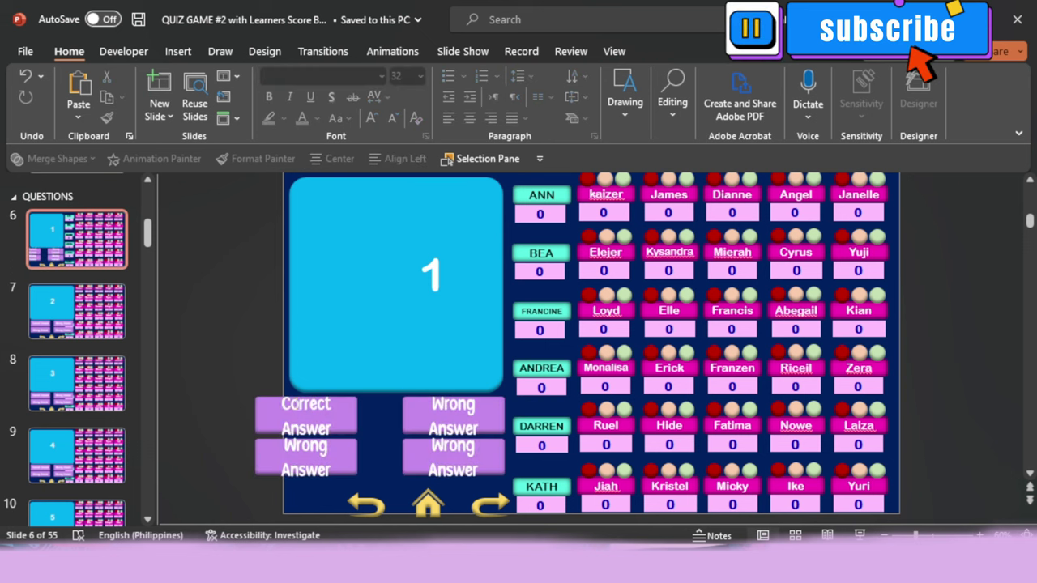
# - Move the left pair of answer boxes to the right until they line up under the question box's left edge
pyautogui.click(298, 405)
pyautogui.keyDown('shift'); pyautogui.click(307, 456); pyautogui.keyUp('shift')
pyautogui.press('Right')
pyautogui.press('Right')
pyautogui.press('Right')
pyautogui.press('Right')
pyautogui.press('Right')
pyautogui.press('Right')
pyautogui.press('Right')
pyautogui.press('Right')
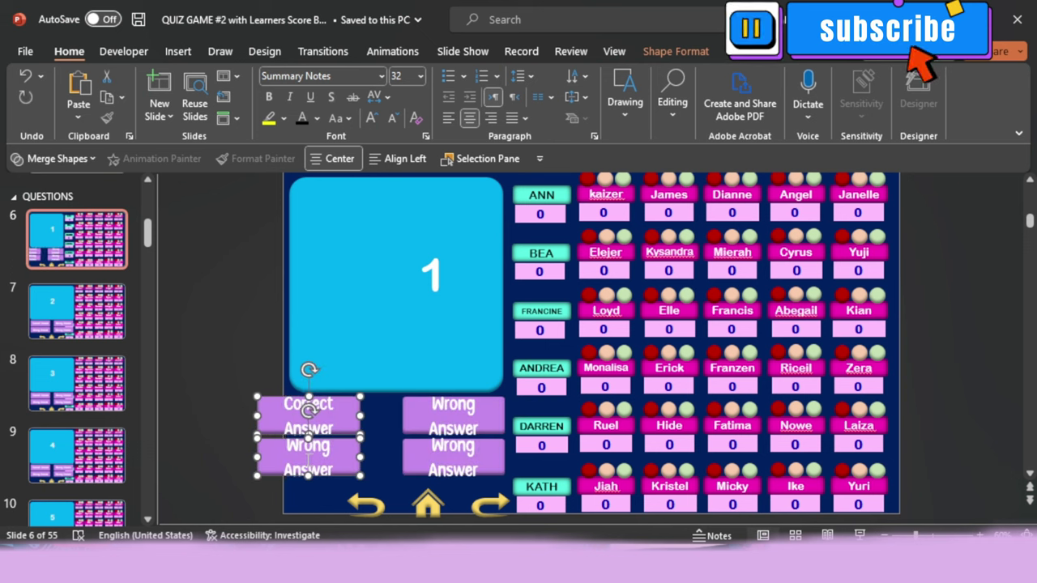
pyautogui.press('Left')
pyautogui.press('Left')
pyautogui.press('Left')
pyautogui.press('Left')
pyautogui.press('Left')
pyautogui.press('Right')
pyautogui.press('Right')
pyautogui.press('Right')
pyautogui.press('Right')
pyautogui.press('Right')
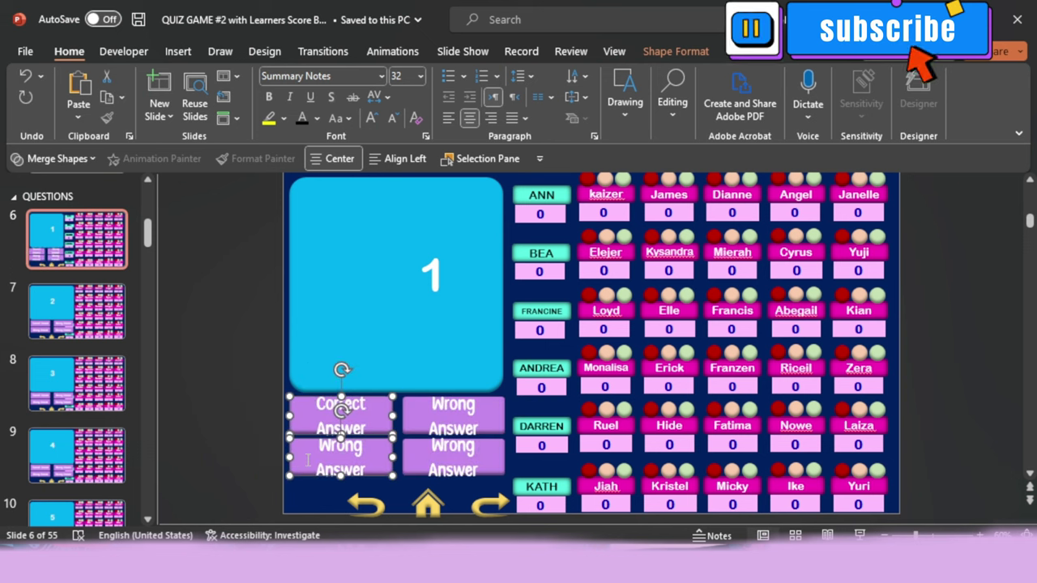
# - Reduce the text of all four answer boxes to 24 pt so each label fits on one line
pyautogui.keyDown('shift'); pyautogui.click(438, 422); pyautogui.keyUp('shift')
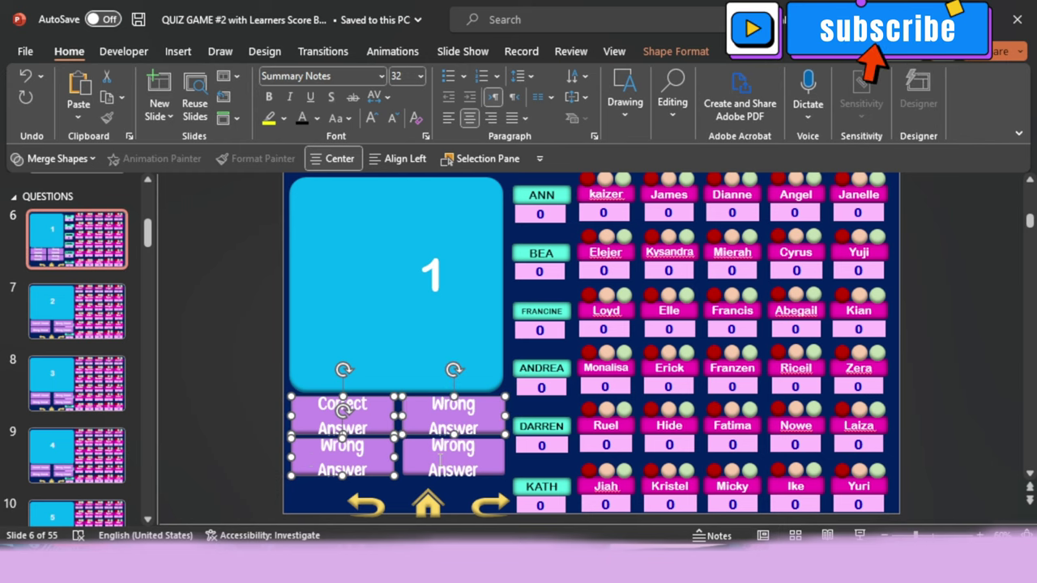
pyautogui.keyDown('shift'); pyautogui.click(440, 456); pyautogui.keyUp('shift')
pyautogui.click(391, 119)
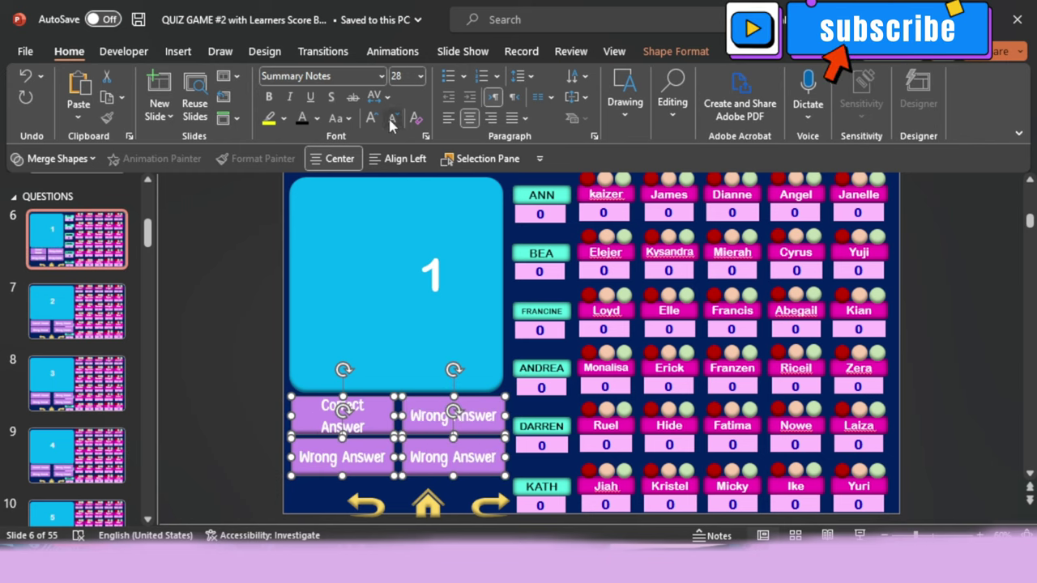
pyautogui.click(391, 119)
pyautogui.click(225, 220)
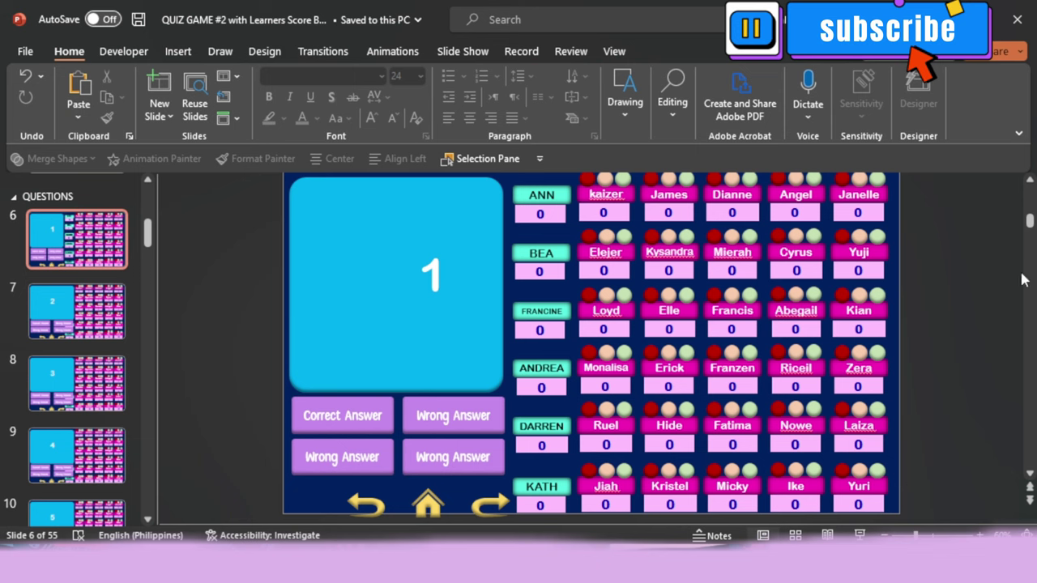
# - Duplicate the red, peach and green score circles above all six names in the first pink learner column
pyautogui.click(600, 212)
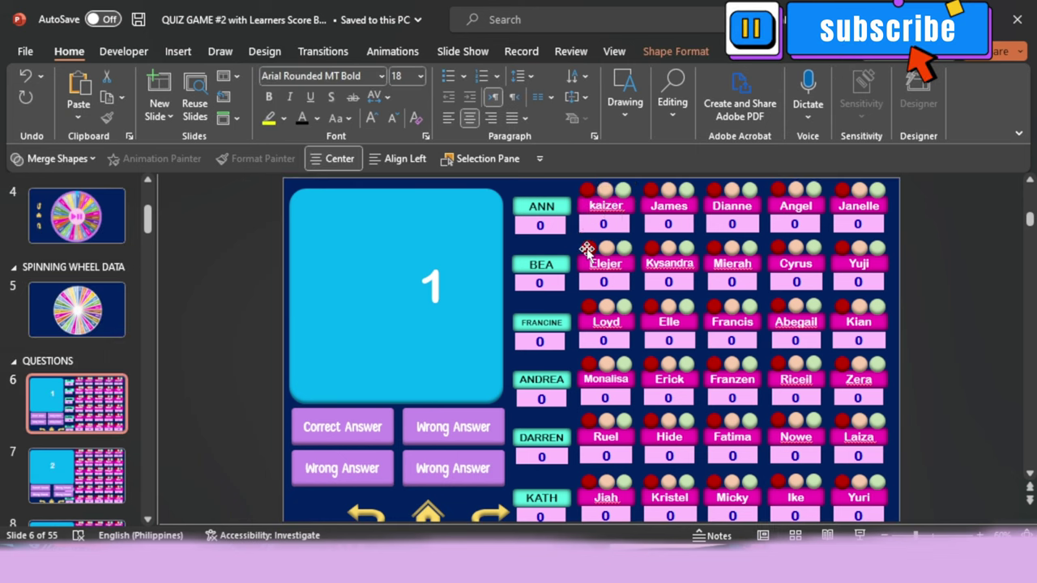
pyautogui.keyDown('shift'); pyautogui.click(586, 249); pyautogui.keyUp('shift')
pyautogui.keyDown('shift'); pyautogui.click(607, 249); pyautogui.keyUp('shift')
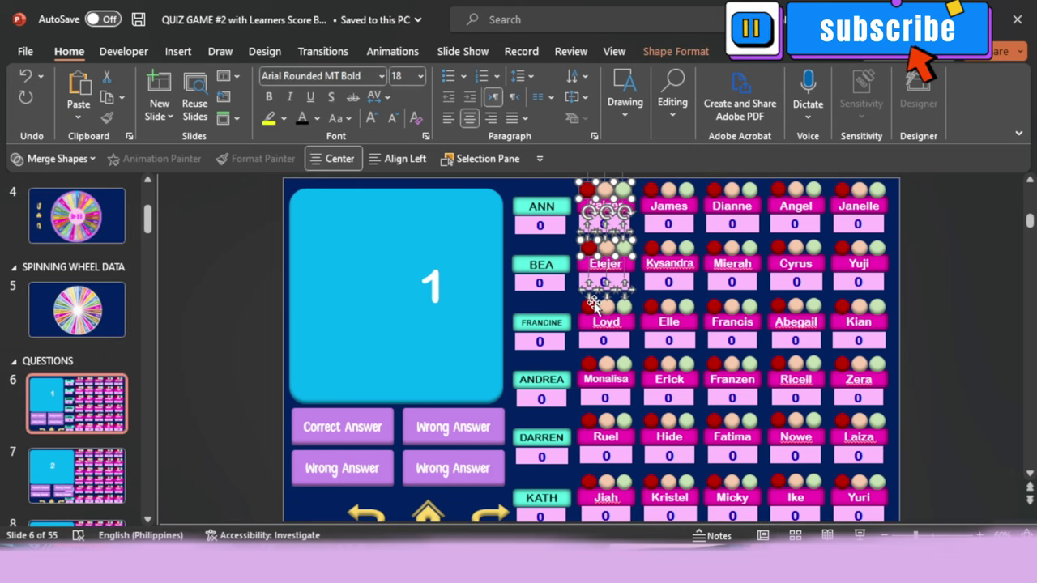
pyautogui.keyDown('shift'); pyautogui.click(606, 307); pyautogui.keyUp('shift')
pyautogui.keyDown('shift'); pyautogui.click(625, 306); pyautogui.keyUp('shift')
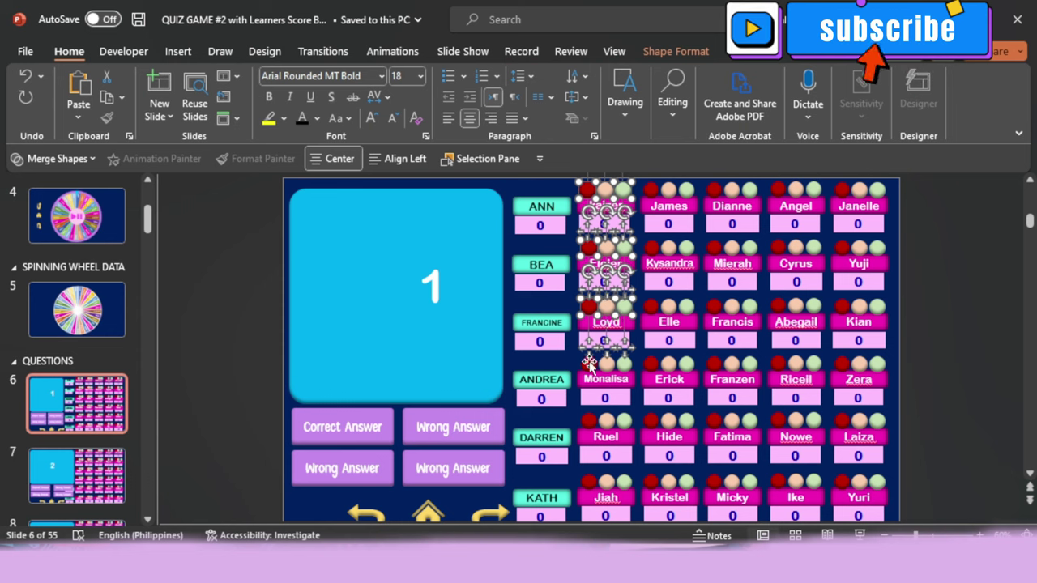
pyautogui.keyDown('shift'); pyautogui.click(609, 366); pyautogui.keyUp('shift')
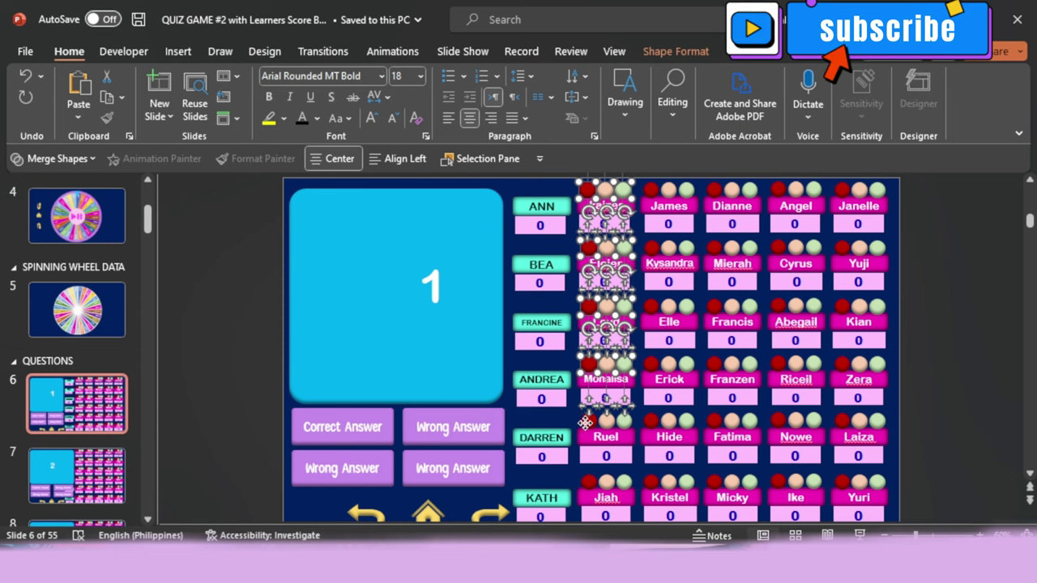
pyautogui.press('shift')
pyautogui.press('shift')
pyautogui.press('shift')
pyautogui.press('shift')
pyautogui.press('shift')
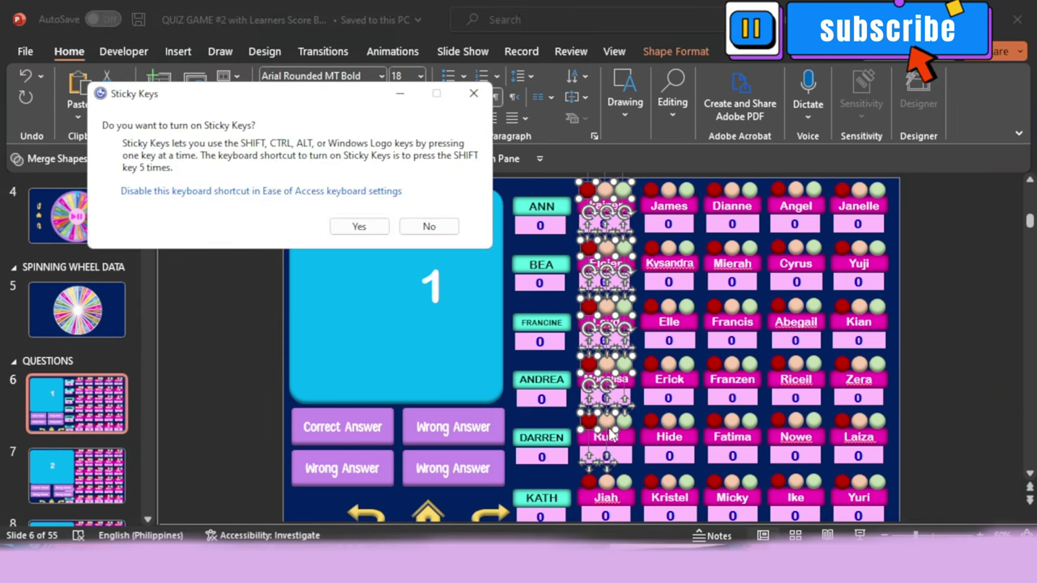
pyautogui.keyDown('shift'); pyautogui.click(623, 419); pyautogui.keyUp('shift')
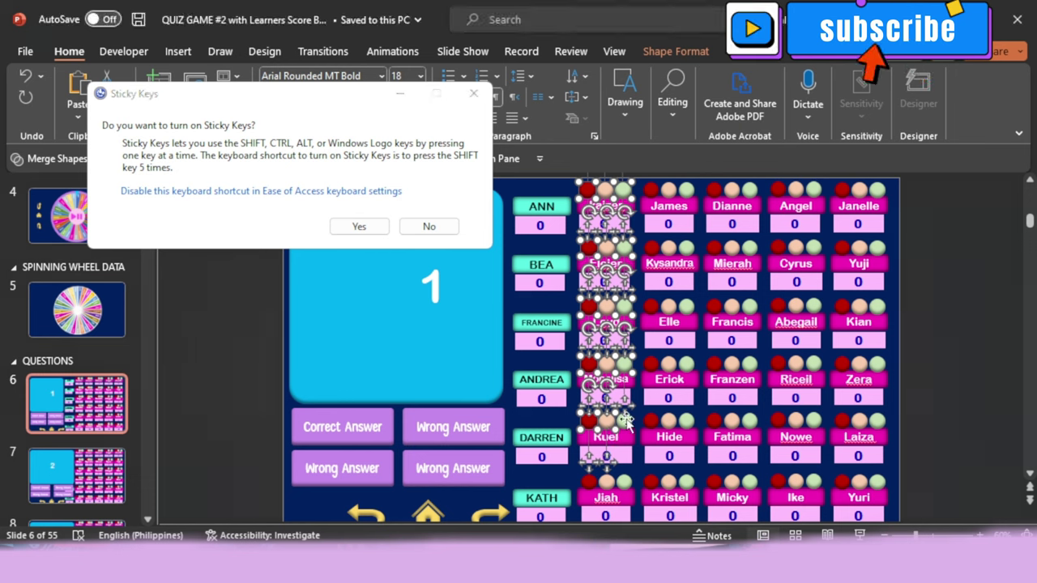
pyautogui.click(472, 101)
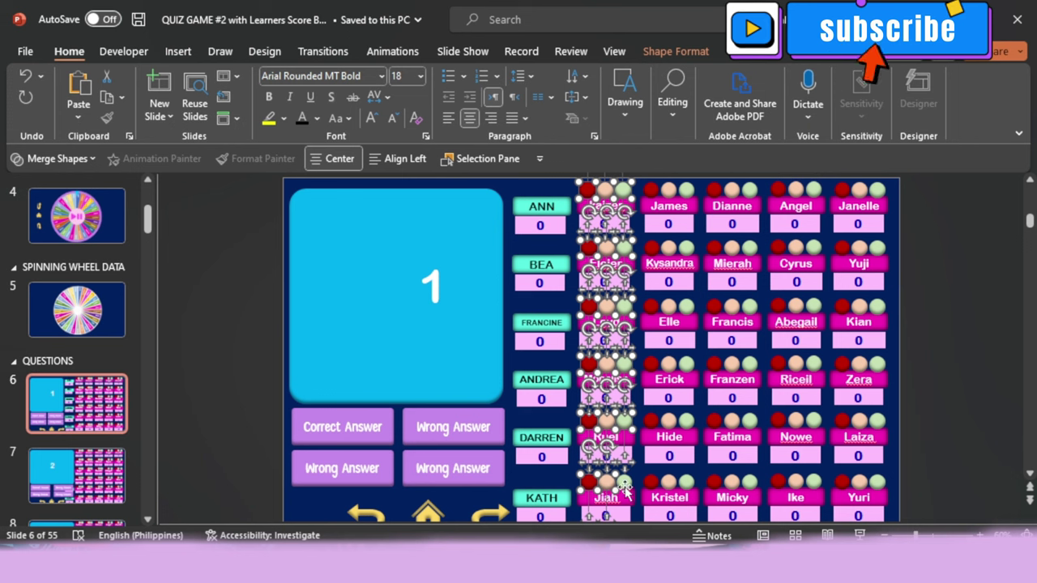
pyautogui.hotkey('ctrl', 'd')
# - Position the duplicated score circles just above the six turquoise name labels in the new learner column
pyautogui.press('Left')
pyautogui.press('Left')
pyautogui.press('Left')
pyautogui.press('Left')
pyautogui.press('Left')
pyautogui.press('Left')
pyautogui.press('Left')
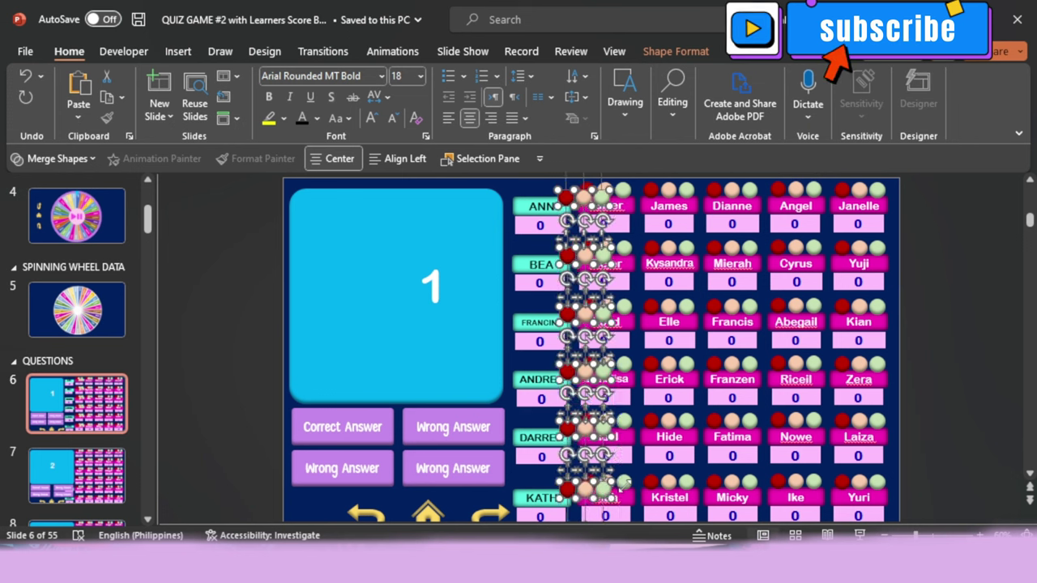
pyautogui.press('Left')
pyautogui.press('Left')
pyautogui.press('Left')
pyautogui.press('Left')
pyautogui.press('Left')
pyautogui.press('Left')
pyautogui.press('Left')
pyautogui.press('Left')
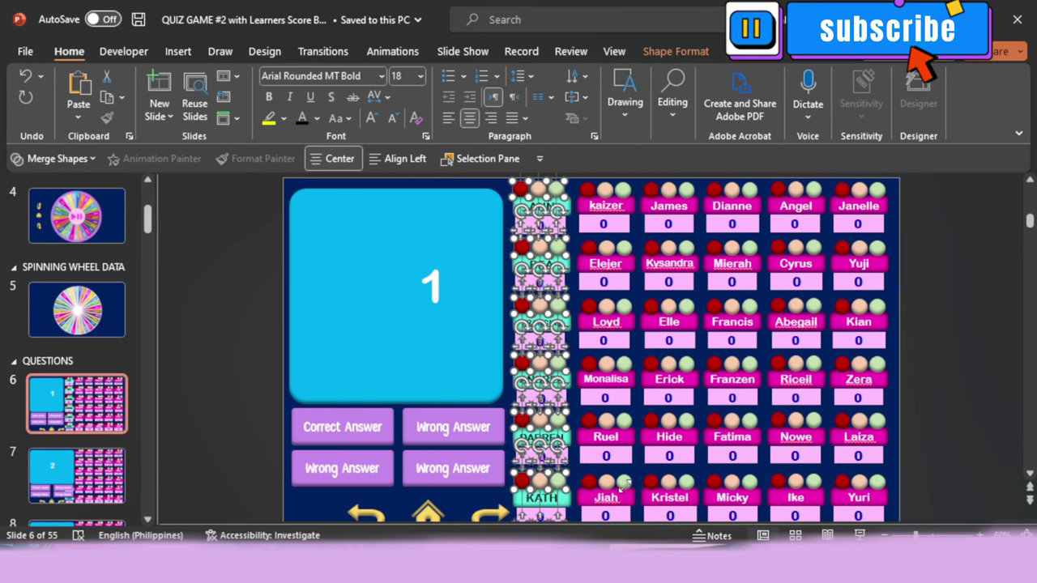
pyautogui.hotkey('ctrl', 'Right')
pyautogui.hotkey('ctrl', 'Right')
pyautogui.hotkey('ctrl', 'Right')
pyautogui.hotkey('ctrl', 'Up')
pyautogui.hotkey('ctrl', 'Up')
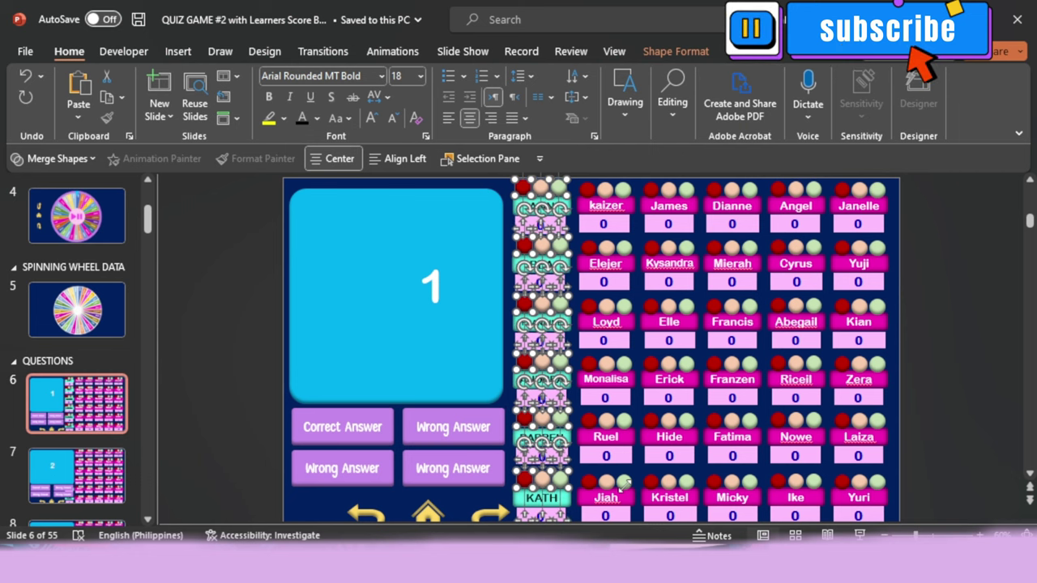
# - Nudge the duplicated score circles down slightly to align them with the circles in the pink learner columns
pyautogui.hotkey('ctrl', 'Down')
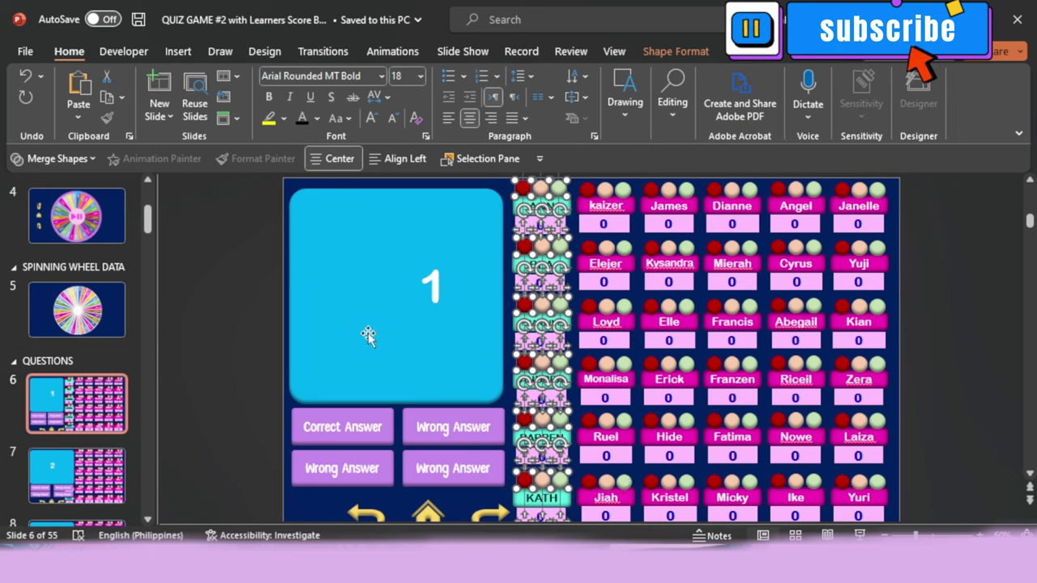
pyautogui.hotkey('ctrl', 'Down')
pyautogui.hotkey('ctrl', 'Down')
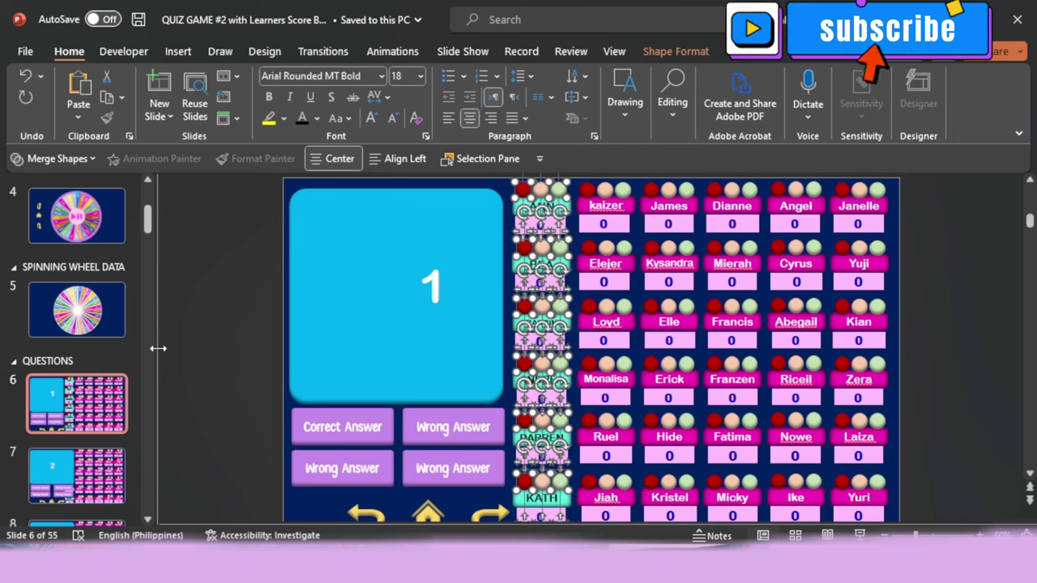
pyautogui.press('Escape')
# - Set the red circle above the first turquoise name to run the macro SlideLayout3.T31Reset
pyautogui.click(523, 190)
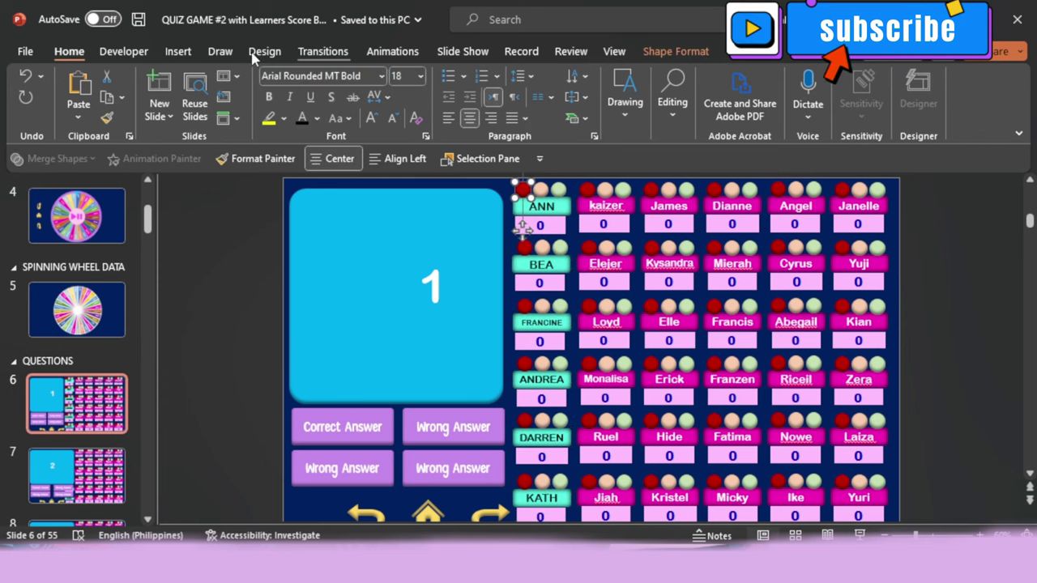
pyautogui.click(178, 51)
pyautogui.click(619, 101)
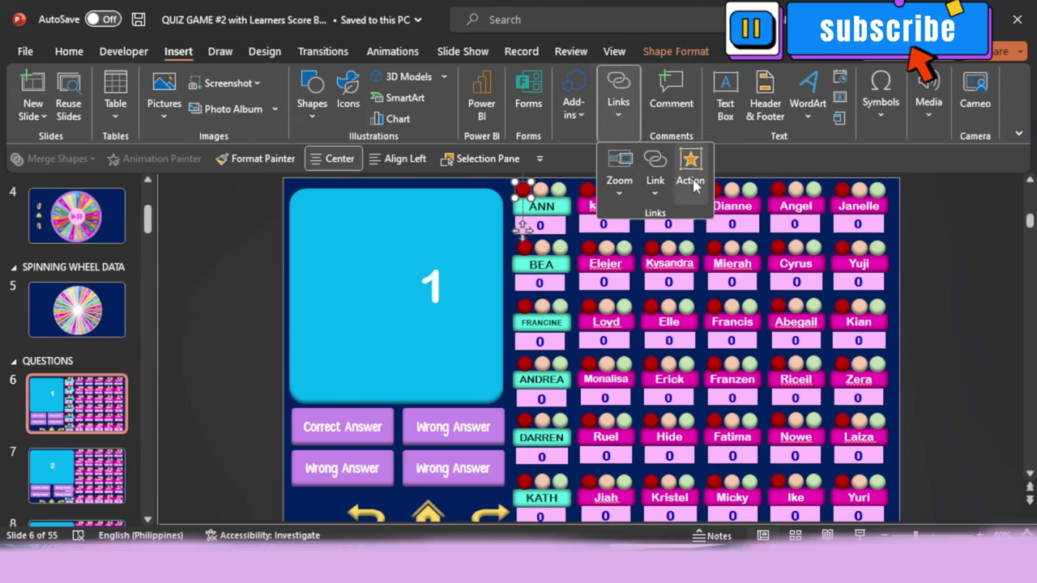
pyautogui.click(691, 180)
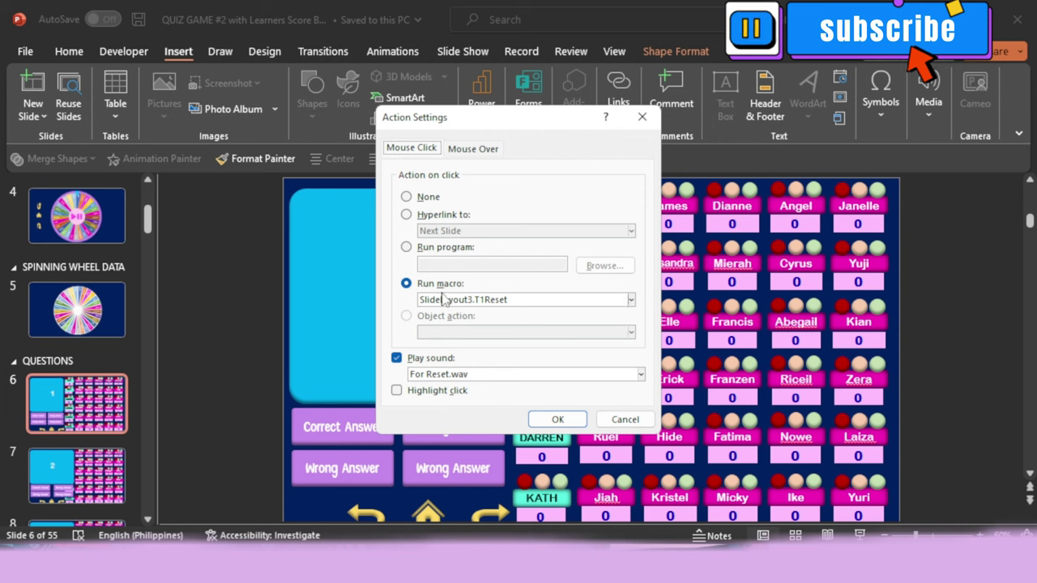
pyautogui.click(447, 301)
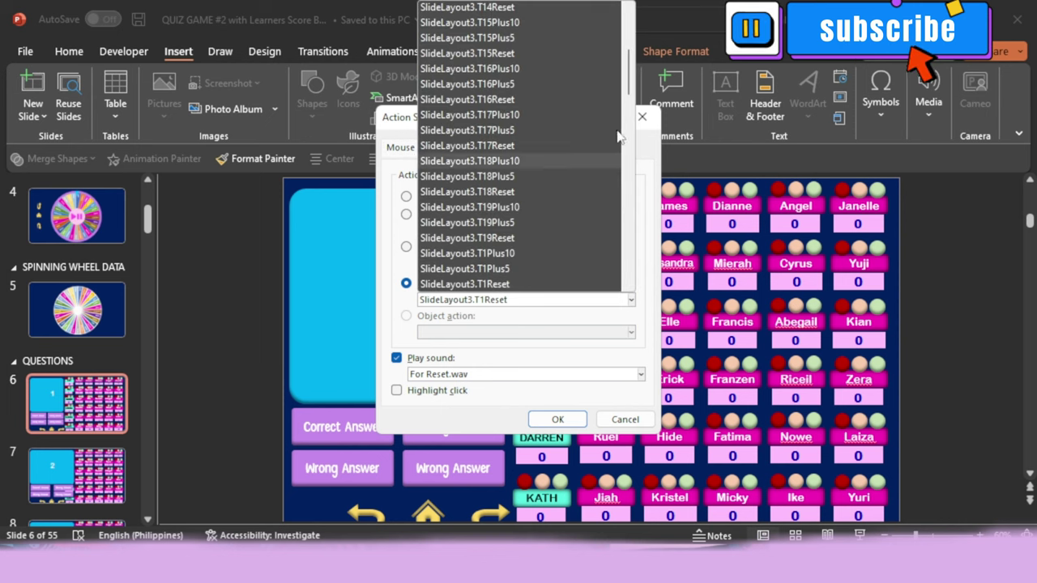
pyautogui.moveTo(626, 93); pyautogui.dragTo(610, 219)
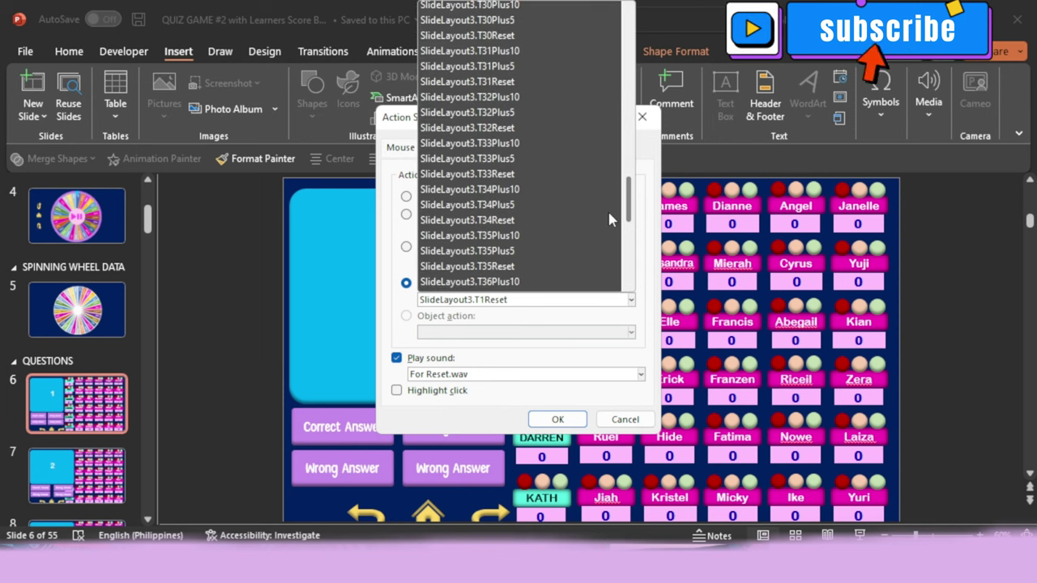
pyautogui.click(545, 81)
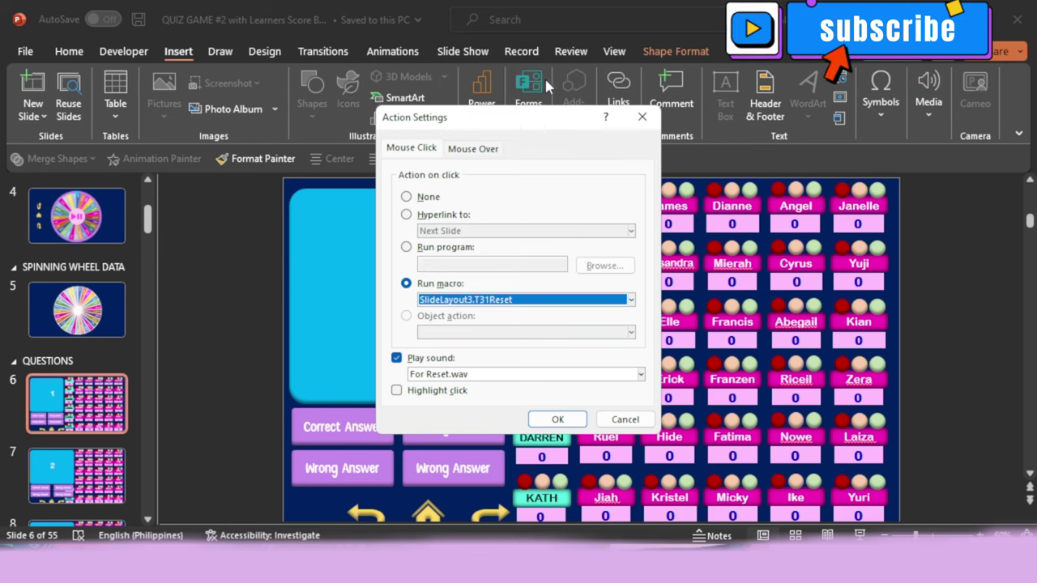
pyautogui.click(557, 418)
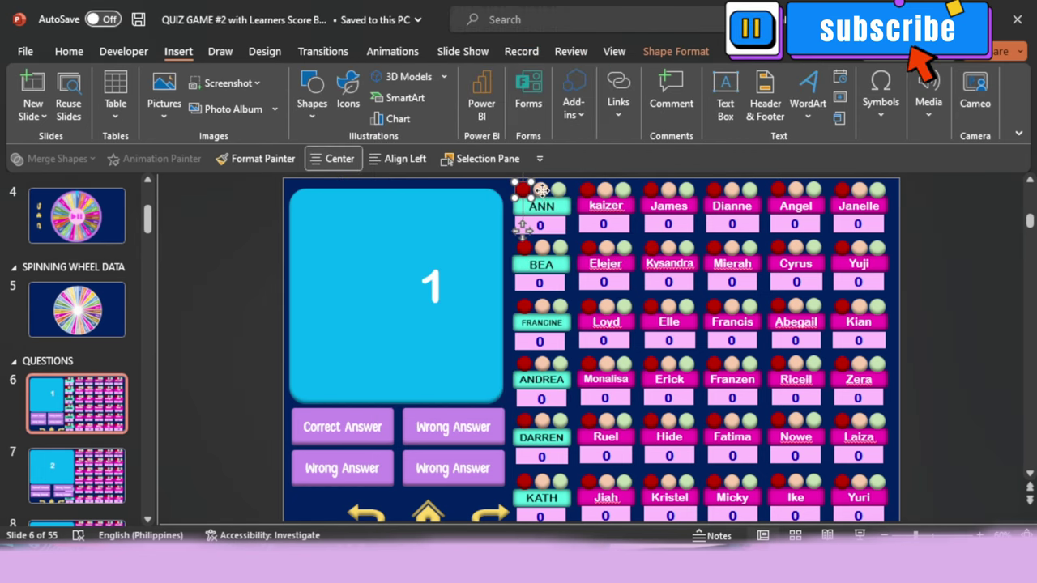
# - Set the peach circle above the first turquoise name to run the macro SlideLayout3.T31Plus5
pyautogui.click(618, 101)
pyautogui.click(691, 176)
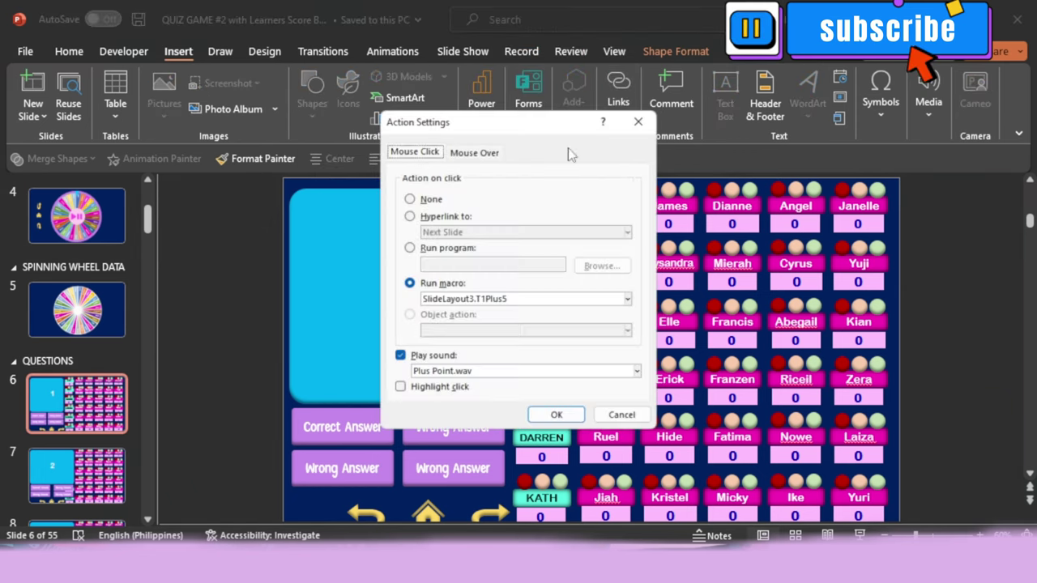
pyautogui.click(627, 299)
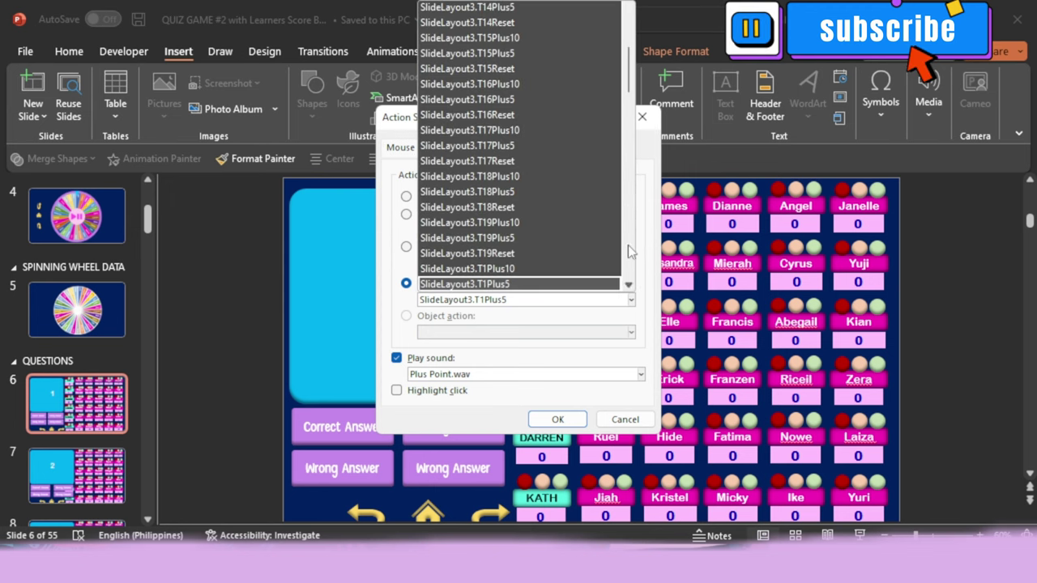
pyautogui.moveTo(630, 78); pyautogui.dragTo(635, 189)
pyautogui.click(517, 173)
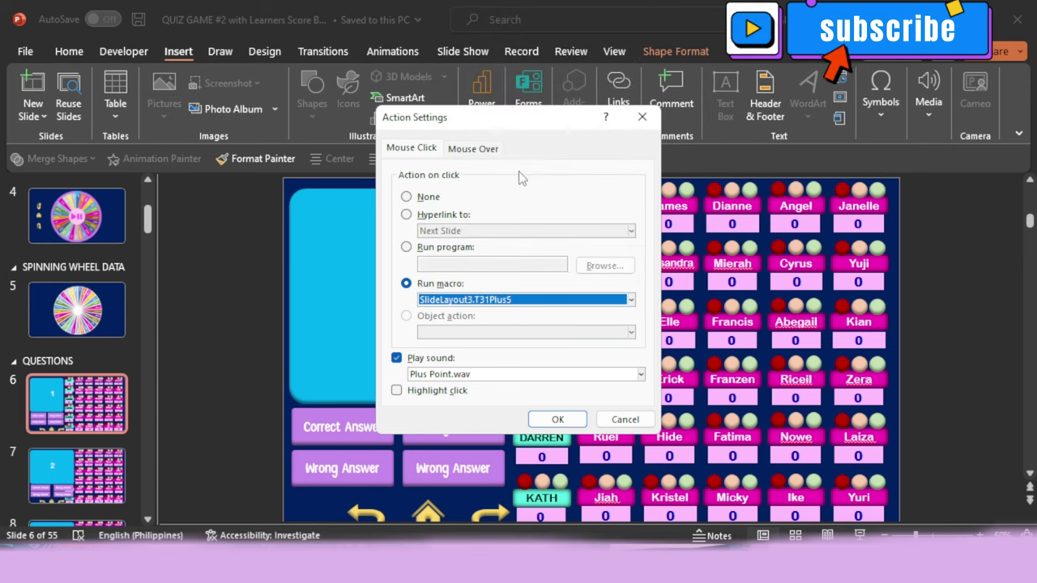
pyautogui.click(557, 419)
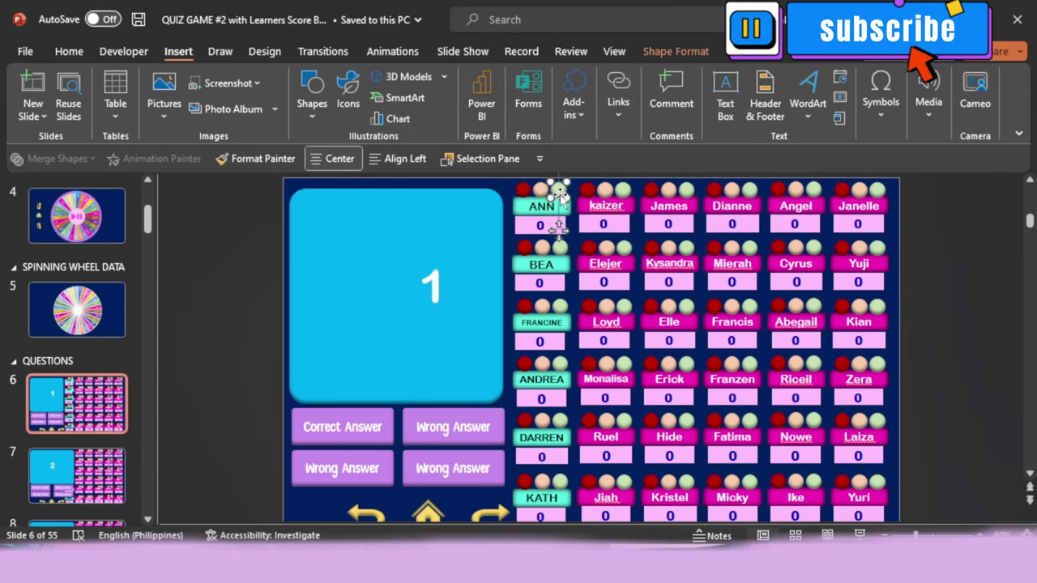
# - Set the green circle above the first turquoise name to run the macro SlideLayout3.T31Plus10
pyautogui.click(618, 96)
pyautogui.click(693, 170)
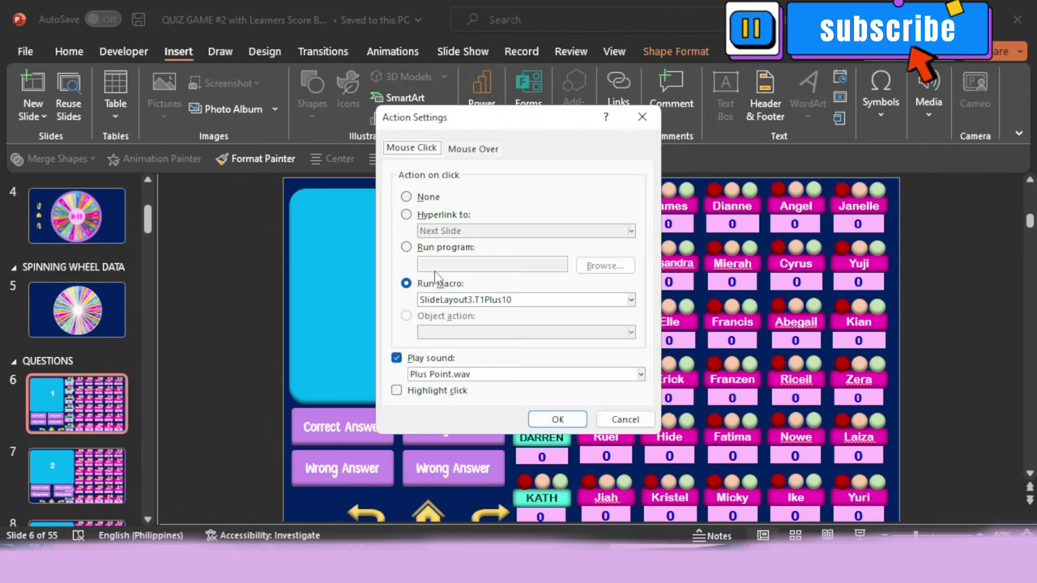
pyautogui.click(492, 302)
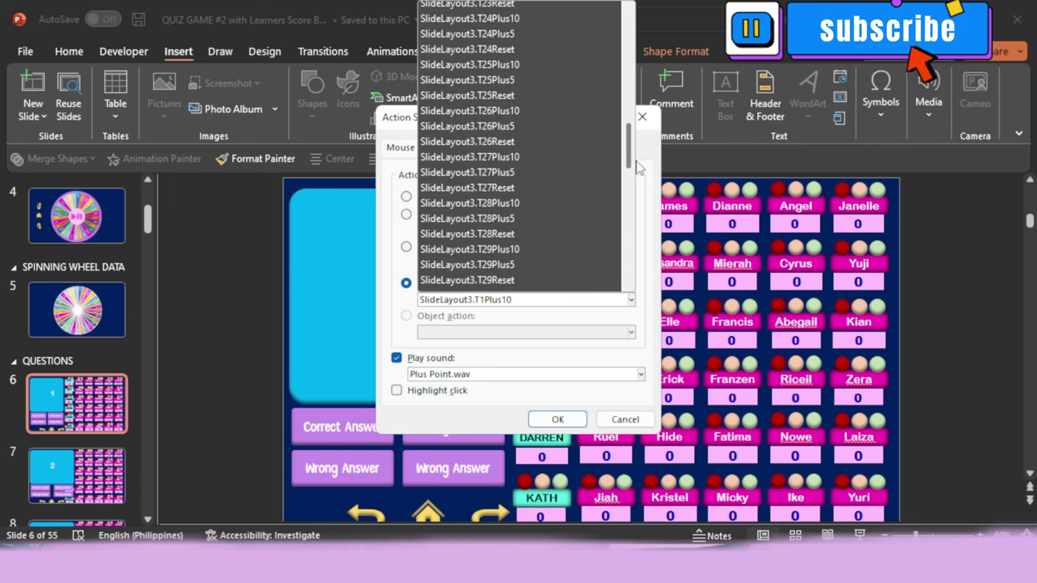
pyautogui.moveTo(639, 167); pyautogui.dragTo(638, 210)
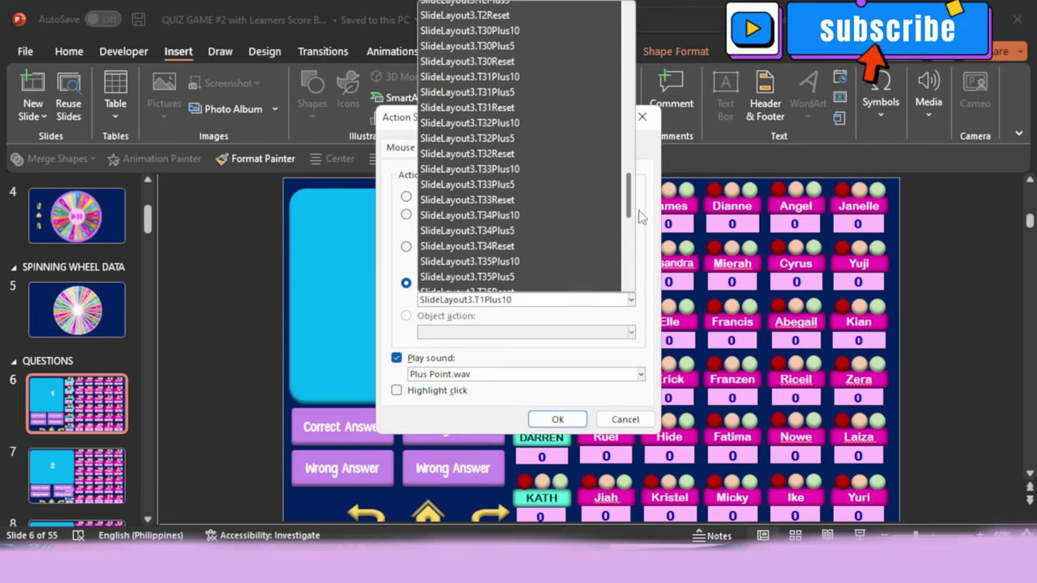
pyautogui.click(547, 78)
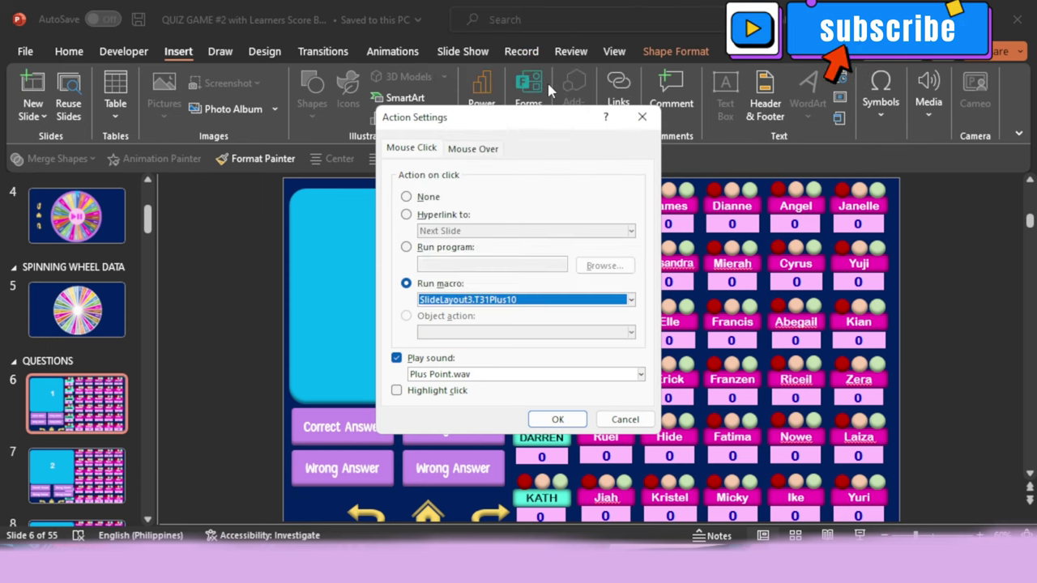
pyautogui.click(558, 419)
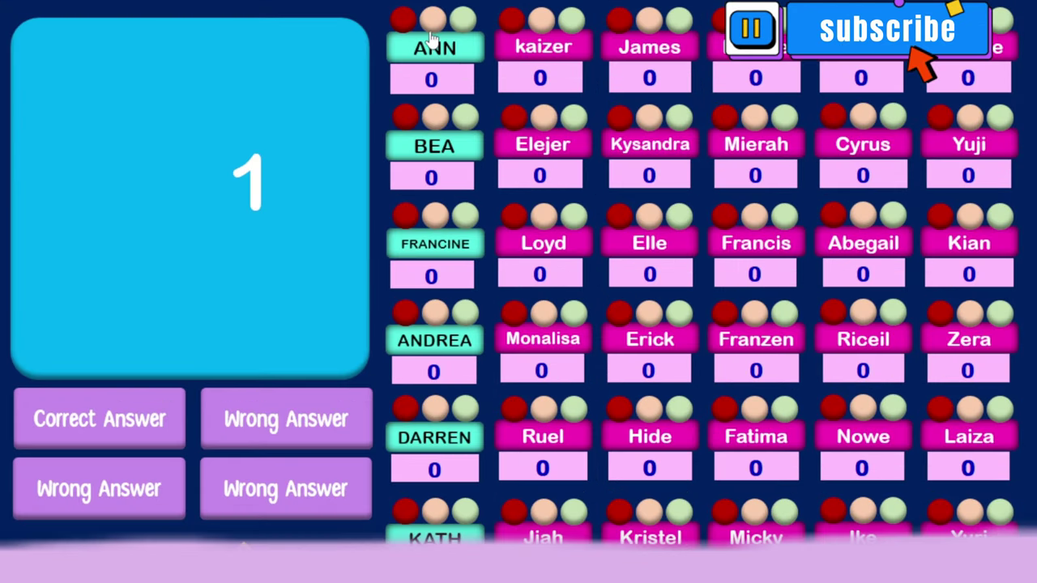
# - Test the first turquoise learner's plus and reset circles in the running slide show and return to editing
pyautogui.click(434, 41)
pyautogui.click(460, 27)
pyautogui.click(440, 26)
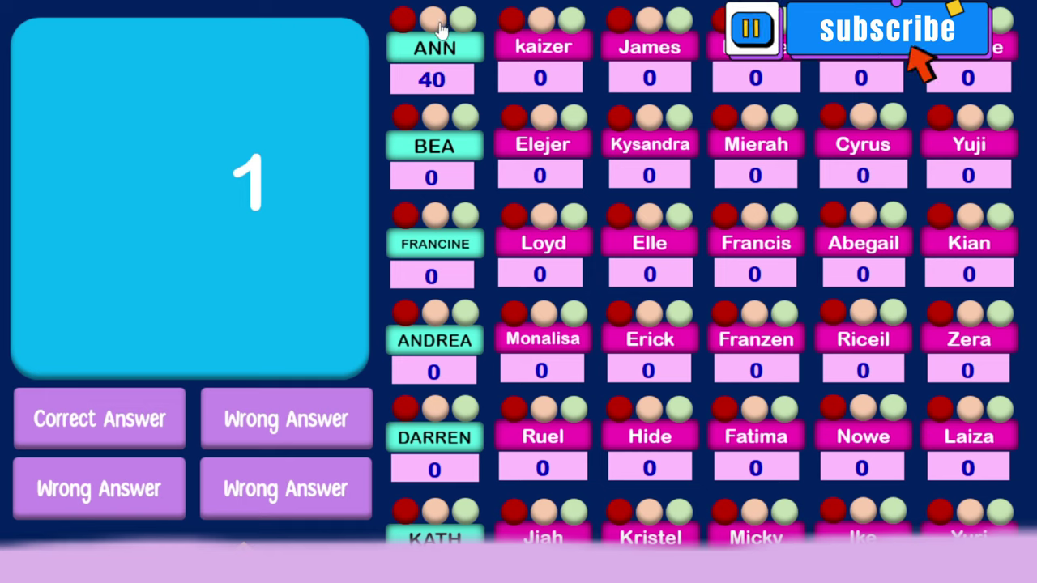
pyautogui.click(401, 20)
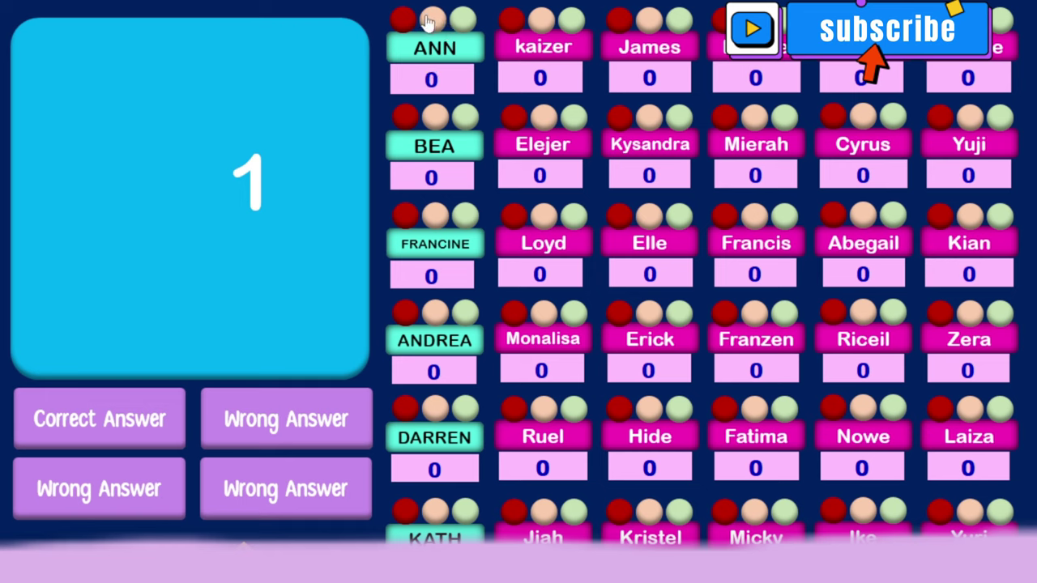
pyautogui.click(458, 23)
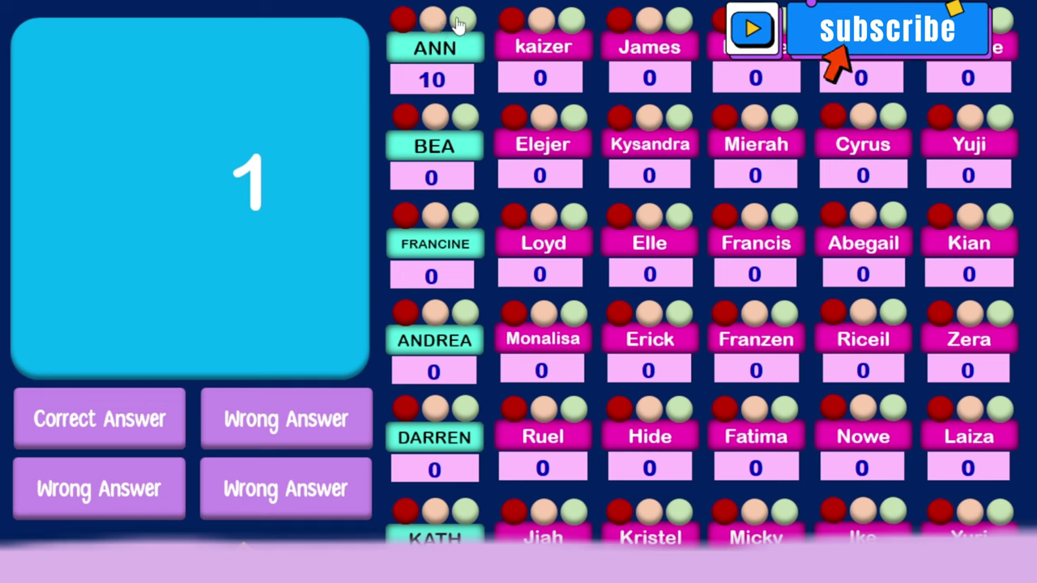
pyautogui.press('Escape')
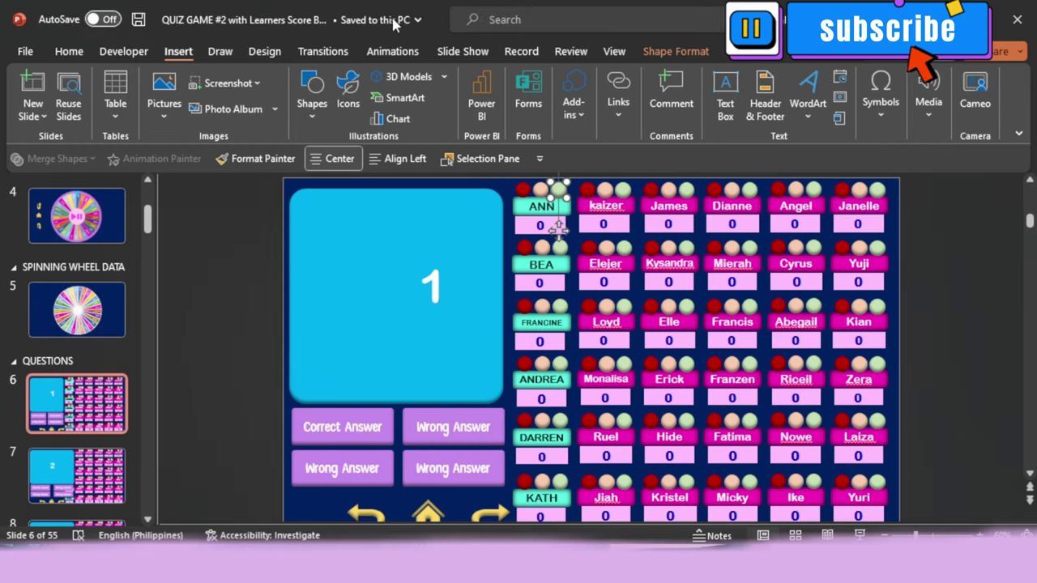
# - Set the red circle above the second turquoise name to run the macro SlideLayout3.T32Reset
pyautogui.click(618, 103)
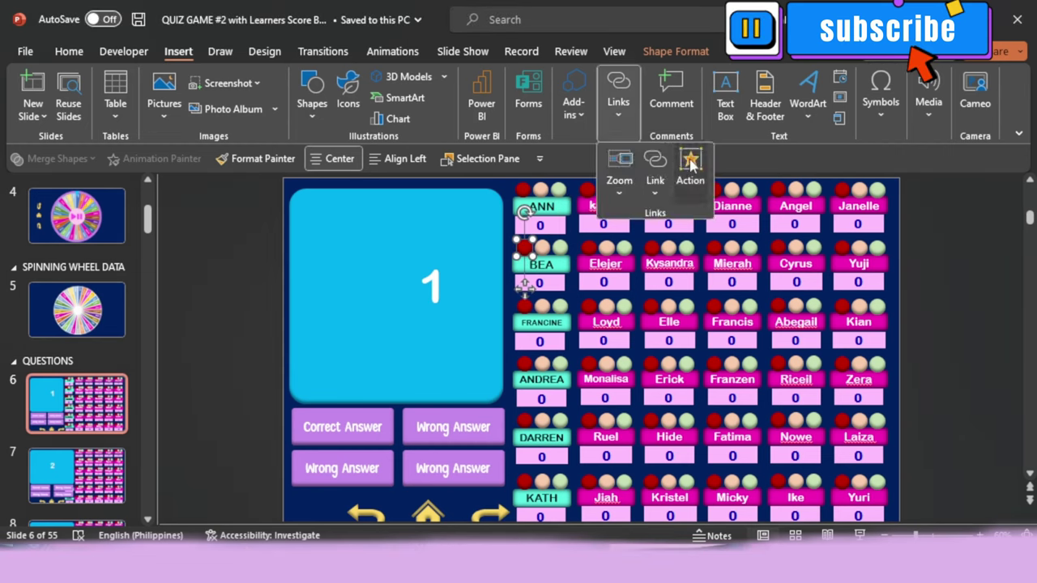
pyautogui.click(690, 165)
pyautogui.click(631, 300)
pyautogui.moveTo(630, 229); pyautogui.dragTo(632, 173)
pyautogui.click(544, 270)
pyautogui.click(553, 421)
# - Set the peach circle above the second turquoise name to run the macro SlideLayout3.T32Plus5
pyautogui.click(555, 420)
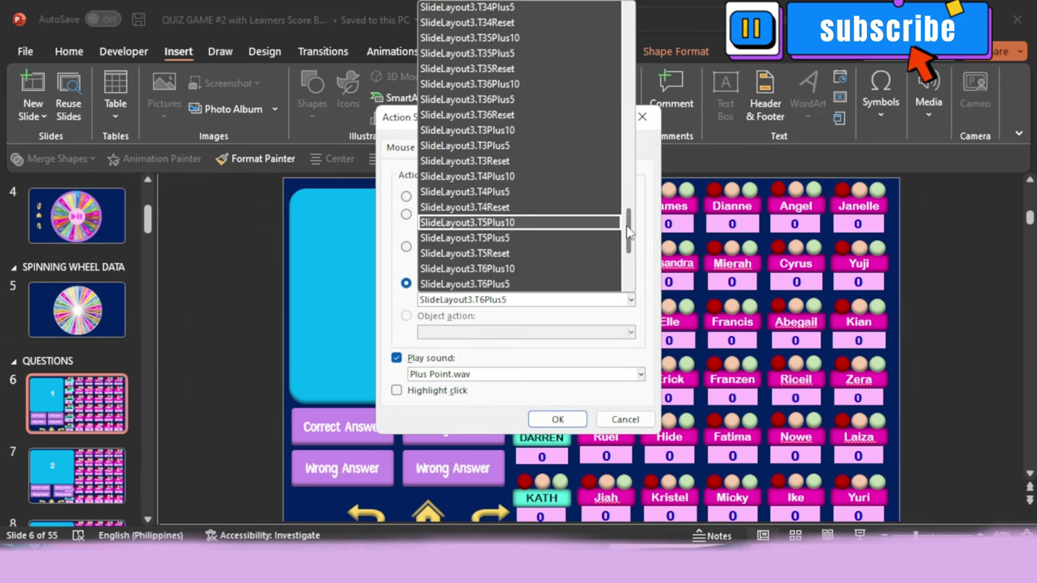
pyautogui.click(519, 222)
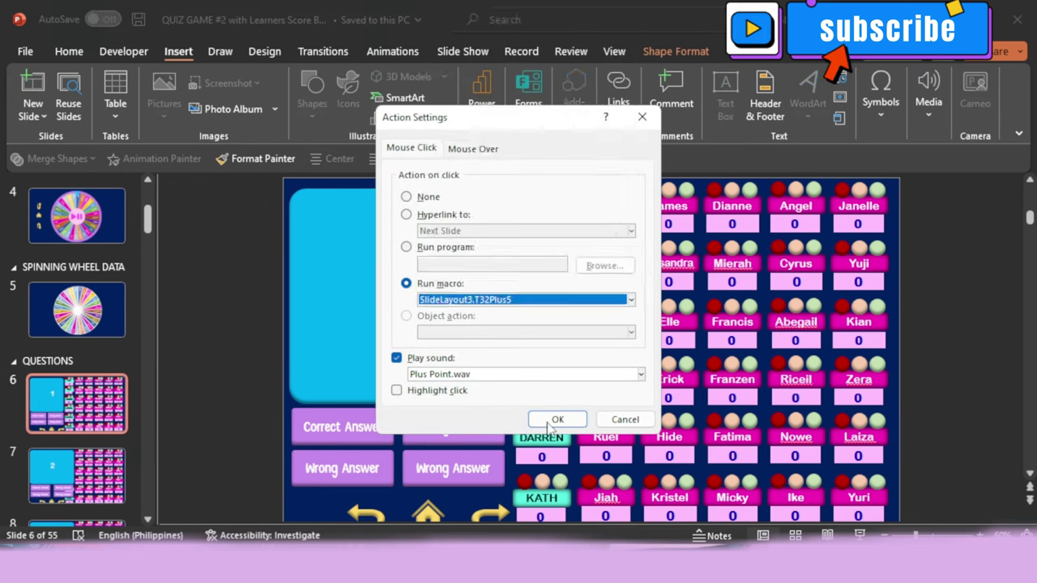
pyautogui.click(557, 419)
# - Set the green circle above the second turquoise name to run the macro SlideLayout3.T32Plus10
pyautogui.click(618, 103)
pyautogui.click(690, 170)
pyautogui.click(625, 299)
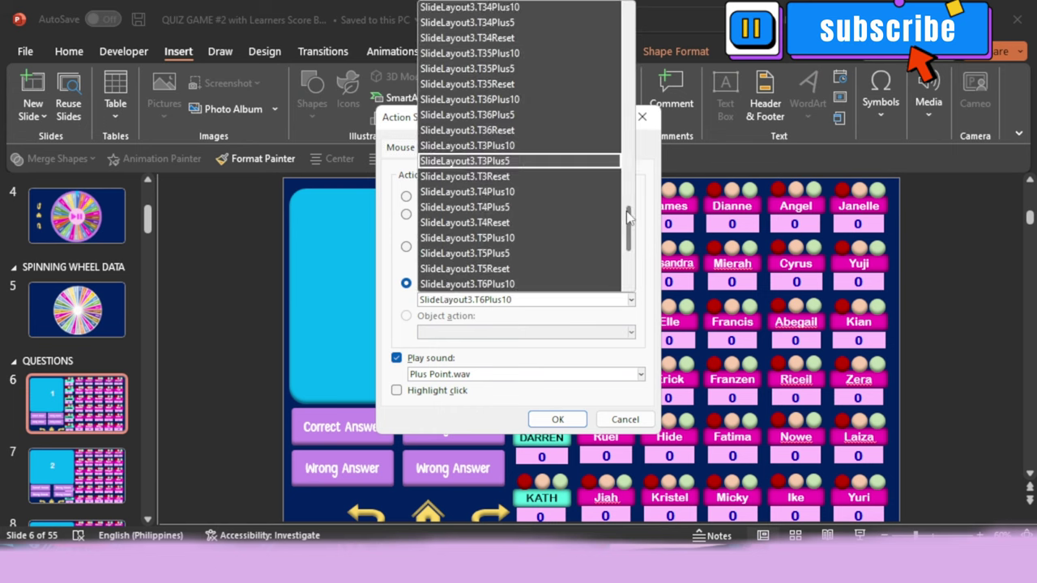
pyautogui.click(519, 162)
pyautogui.click(556, 419)
# - Set the red circle above the third turquoise name to run the macro SlideLayout3.T33Reset
pyautogui.click(526, 307)
pyautogui.click(618, 103)
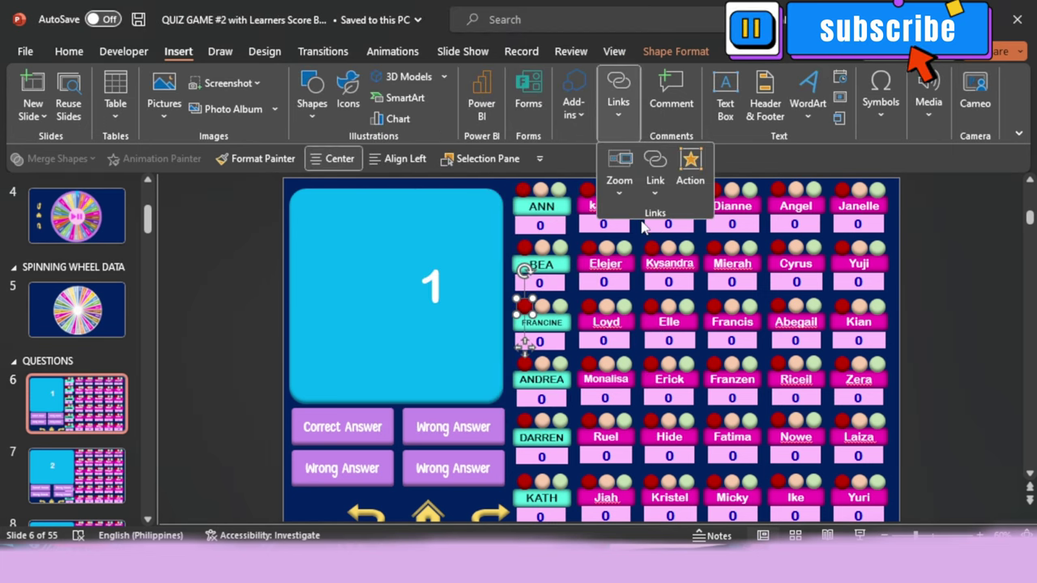
pyautogui.click(689, 171)
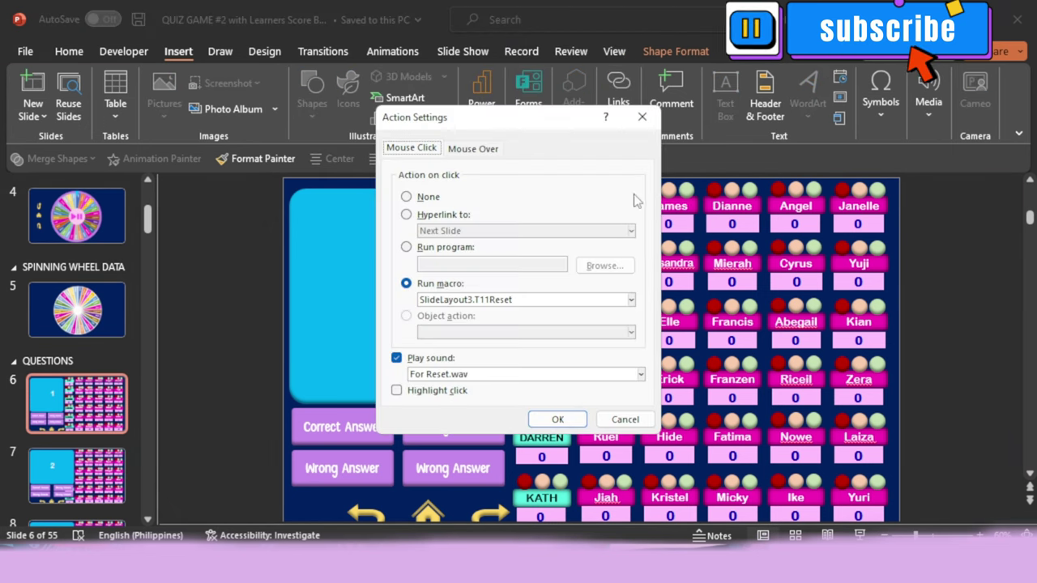
pyautogui.click(430, 302)
pyautogui.scroll(-9, 630, 91)
pyautogui.moveTo(629, 91); pyautogui.dragTo(630, 217)
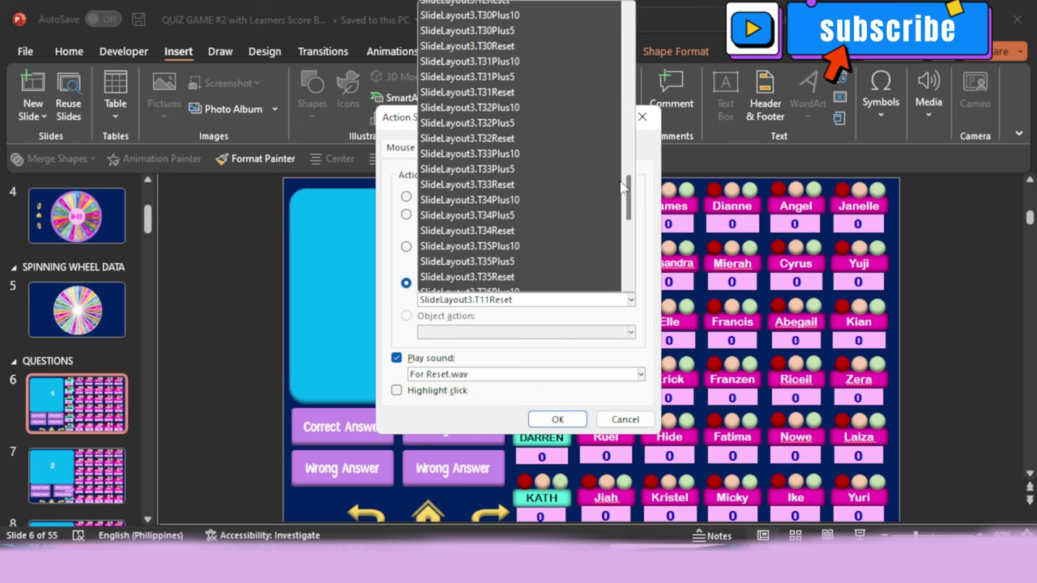
pyautogui.click(563, 186)
pyautogui.click(556, 419)
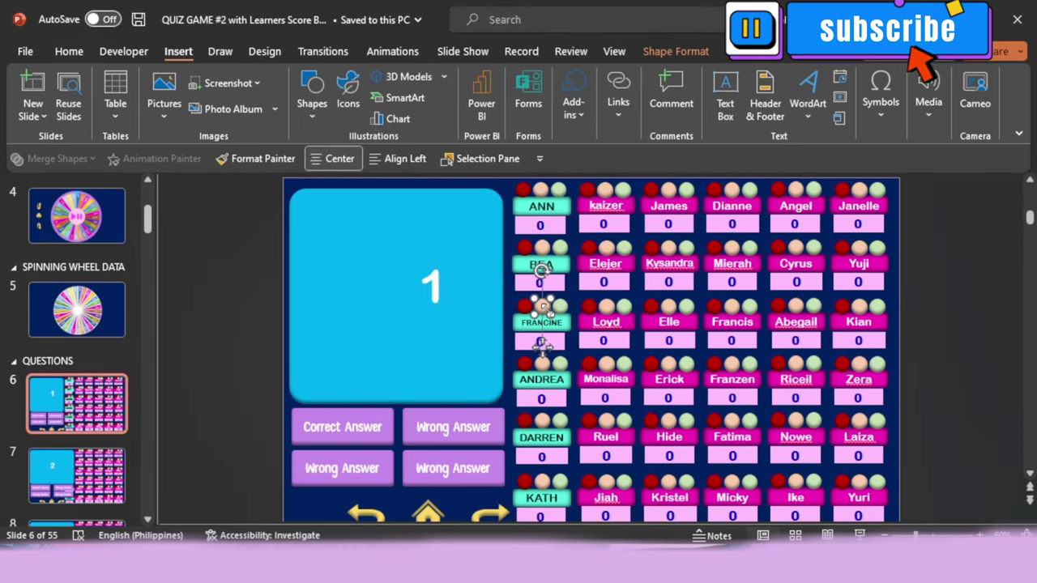
# - Set the peach circle above the third turquoise name to run the macro SlideLayout3.T33Plus5
pyautogui.click(619, 95)
pyautogui.click(693, 162)
pyautogui.click(444, 302)
pyautogui.moveTo(630, 44); pyautogui.dragTo(632, 199)
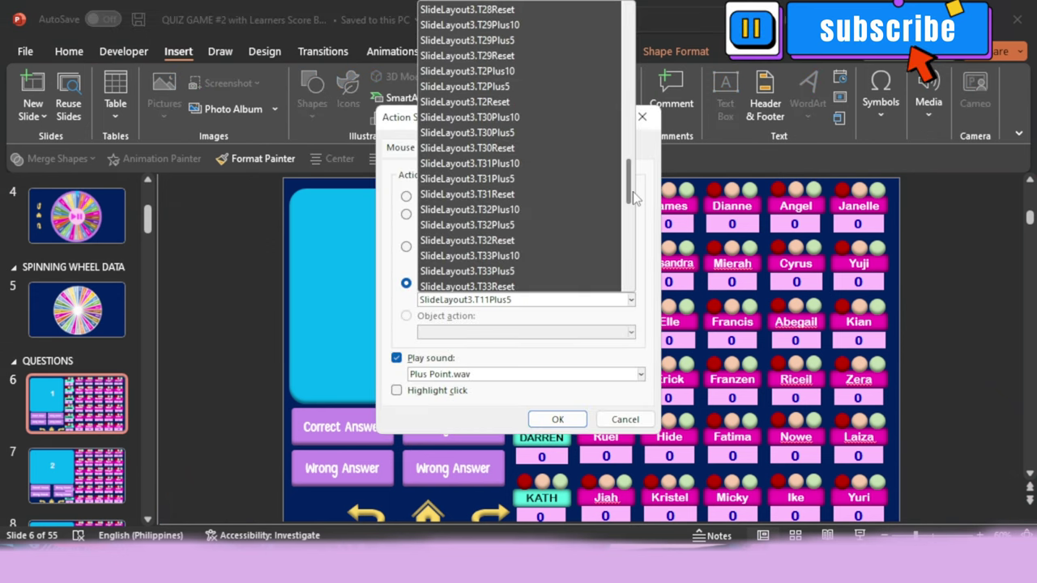
pyautogui.click(562, 195)
pyautogui.click(556, 419)
# - Set the green circle above the third turquoise name to run the macro SlideLayout3.T33Plus10
pyautogui.click(560, 306)
pyautogui.click(618, 96)
pyautogui.click(631, 300)
pyautogui.scroll(-3, 522, 177)
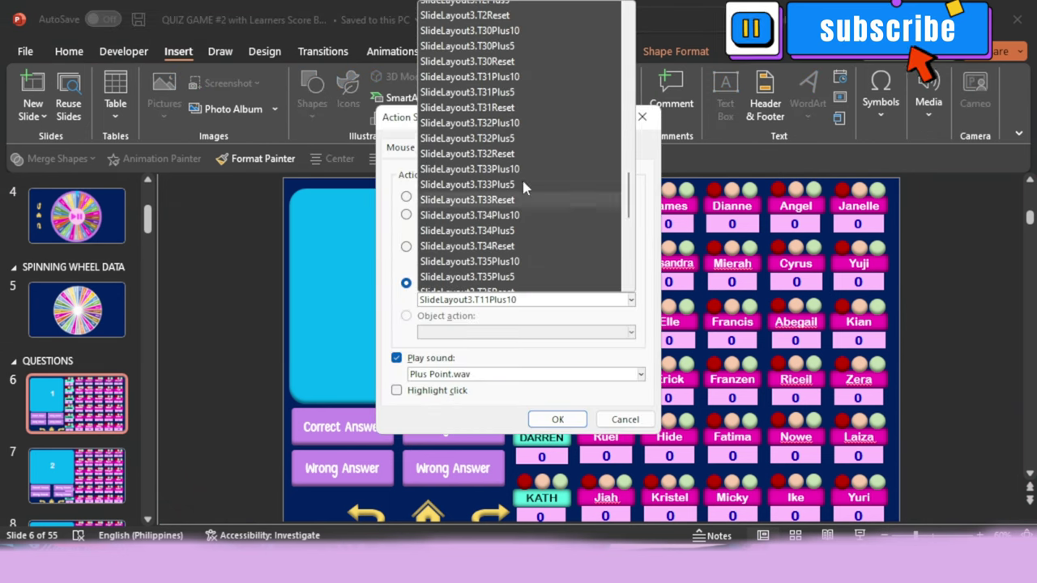
pyautogui.click(522, 177)
pyautogui.click(557, 419)
# - Set the red circle above the fourth turquoise name to run the macro SlideLayout3.T34Reset
pyautogui.click(618, 96)
pyautogui.click(691, 168)
pyautogui.click(630, 300)
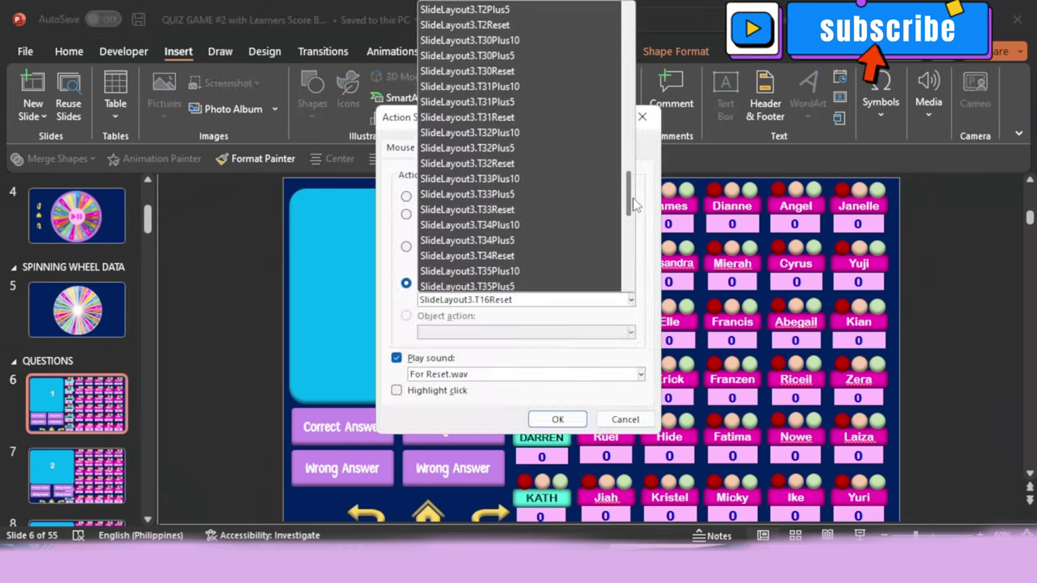
pyautogui.click(562, 194)
pyautogui.click(558, 418)
# - Set the peach circle above the fourth turquoise name to run the macro SlideLayout3.T34Plus5
pyautogui.click(542, 364)
pyautogui.click(618, 95)
pyautogui.click(691, 166)
pyautogui.click(497, 301)
pyautogui.click(470, 284)
pyautogui.click(557, 419)
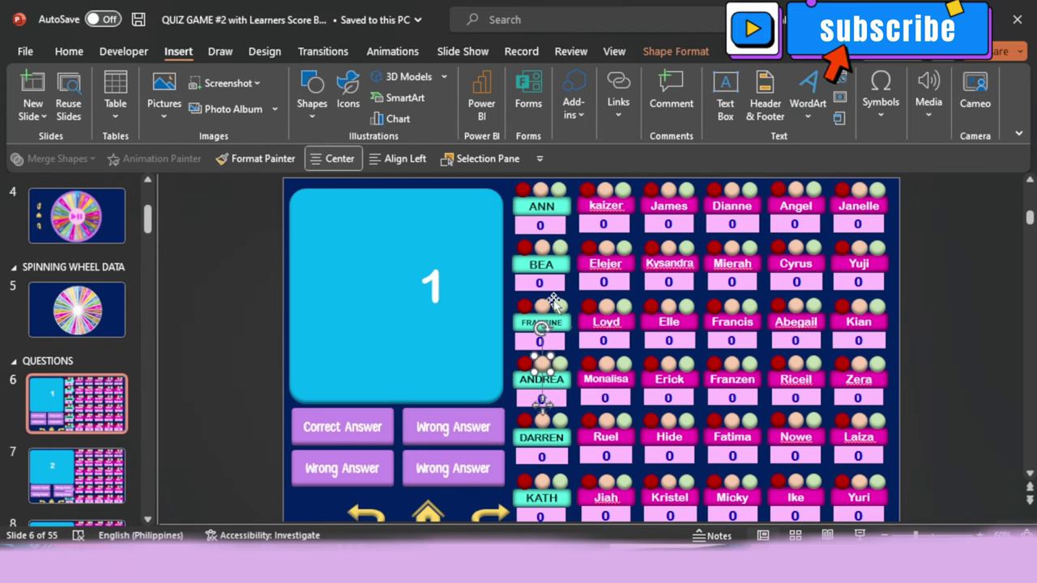
# - Set the green circle above the fourth turquoise name to run the macro SlideLayout3.T34Plus10
pyautogui.click(618, 89)
pyautogui.click(690, 162)
pyautogui.click(497, 301)
pyautogui.moveTo(628, 55); pyautogui.dragTo(643, 206)
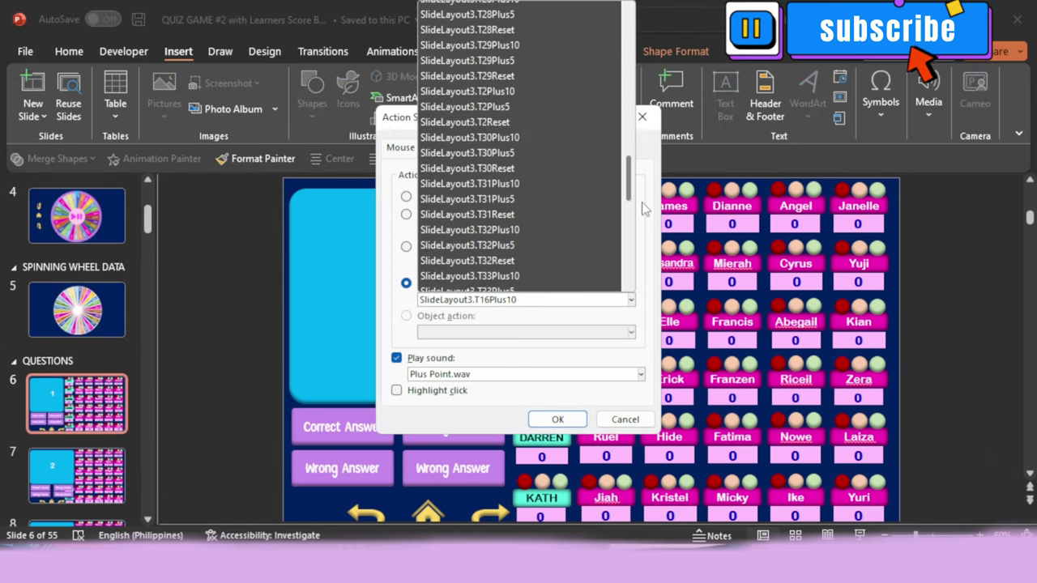
pyautogui.click(643, 206)
pyautogui.moveTo(567, 117); pyautogui.dragTo(829, 88)
pyautogui.click(863, 271)
pyautogui.moveTo(889, 316); pyautogui.dragTo(894, 453)
pyautogui.click(730, 502)
pyautogui.click(817, 391)
# - Set the red circle above the fifth turquoise name to run the macro SlideLayout3.T35Reset
pyautogui.click(525, 421)
pyautogui.click(619, 89)
pyautogui.click(690, 162)
pyautogui.click(500, 302)
pyautogui.moveTo(628, 130); pyautogui.dragTo(621, 243)
pyautogui.click(486, 213)
pyautogui.click(559, 416)
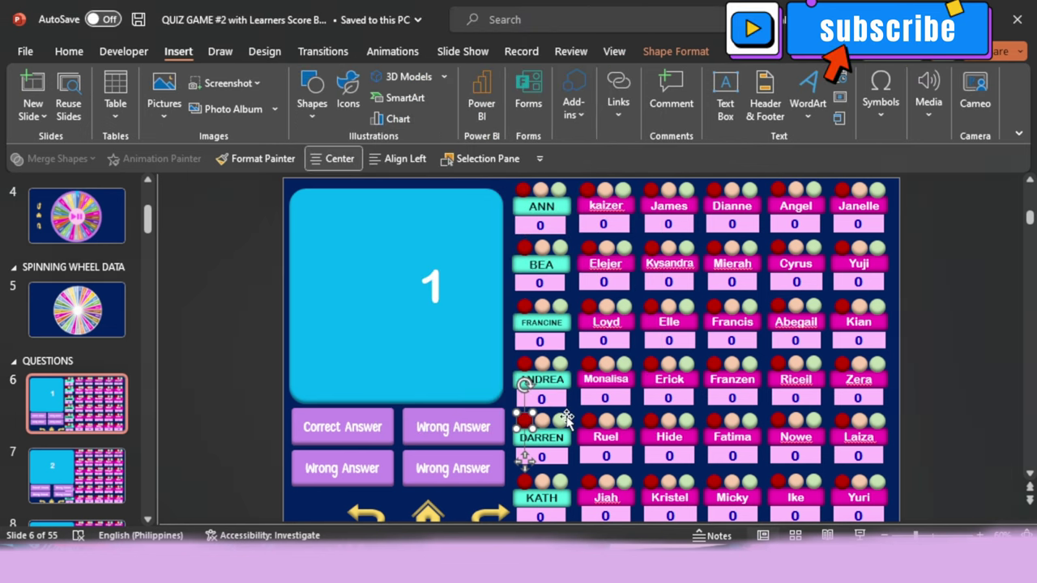
# - Set the peach circle above the fifth turquoise name to run the macro SlideLayout3.T35Plus5
pyautogui.click(618, 92)
pyautogui.click(703, 187)
pyautogui.moveTo(518, 115); pyautogui.dragTo(825, 150)
pyautogui.click(817, 334)
pyautogui.scroll(-2, 819, 316)
pyautogui.click(891, 257)
pyautogui.click(864, 452)
pyautogui.click(542, 419)
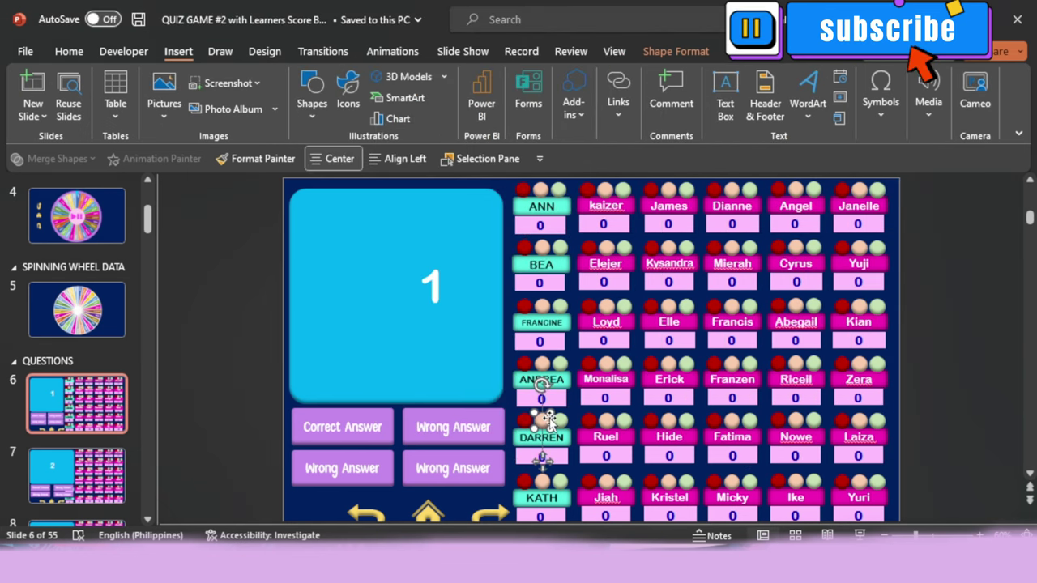
# - Set the green circle above the fifth turquoise name to run the macro SlideLayout3.T35Plus10
pyautogui.click(618, 92)
pyautogui.click(690, 166)
pyautogui.click(631, 300)
pyautogui.scroll(-7, 633, 231)
pyautogui.scroll(3, 620, 159)
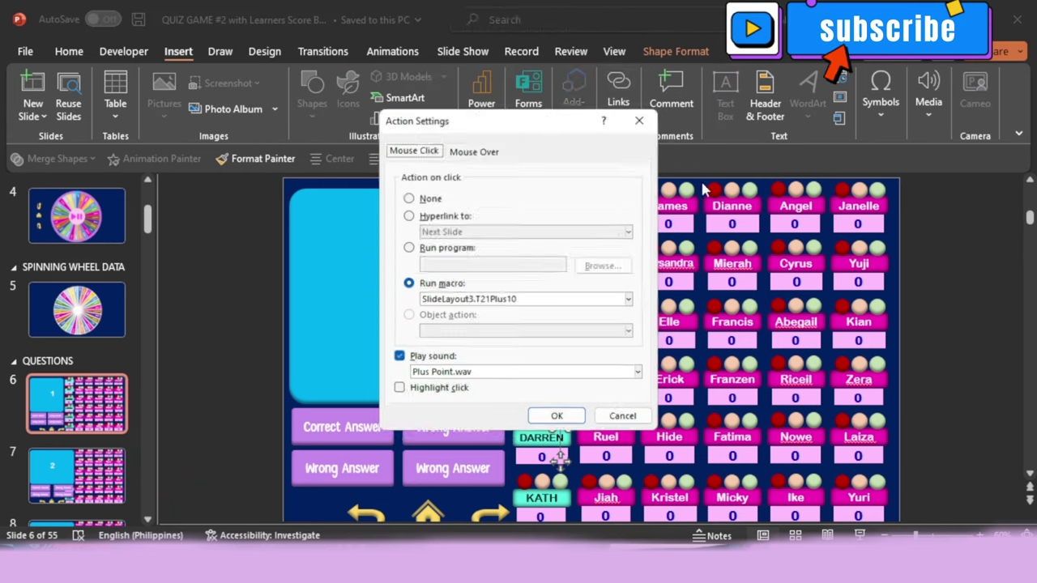
pyautogui.click(631, 300)
pyautogui.scroll(-5, 565, 209)
pyautogui.click(562, 185)
pyautogui.click(558, 419)
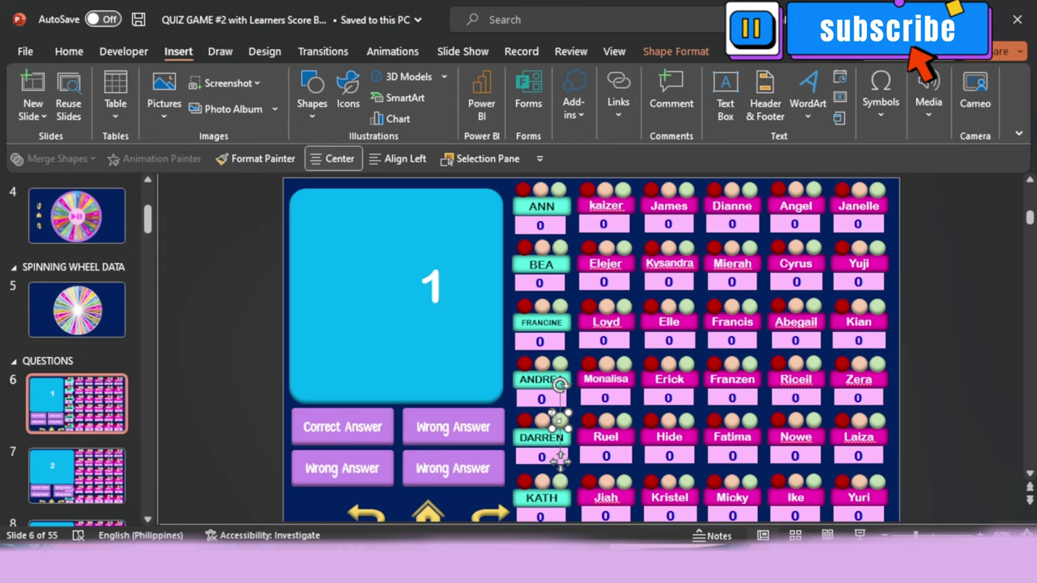
# - Move the question number 1 to the centre of the blue question box
pyautogui.click(398, 291)
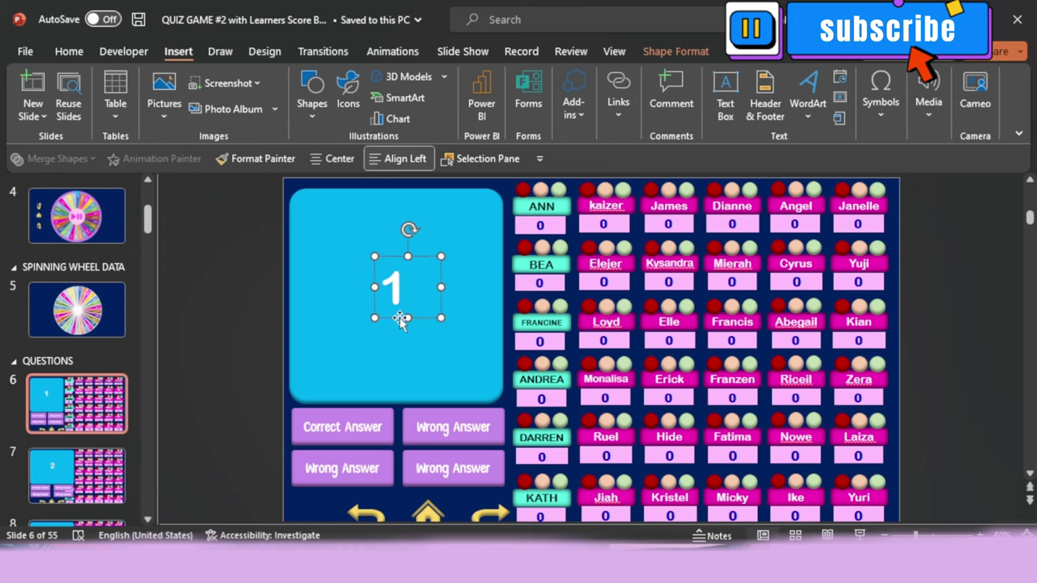
pyautogui.click(559, 421)
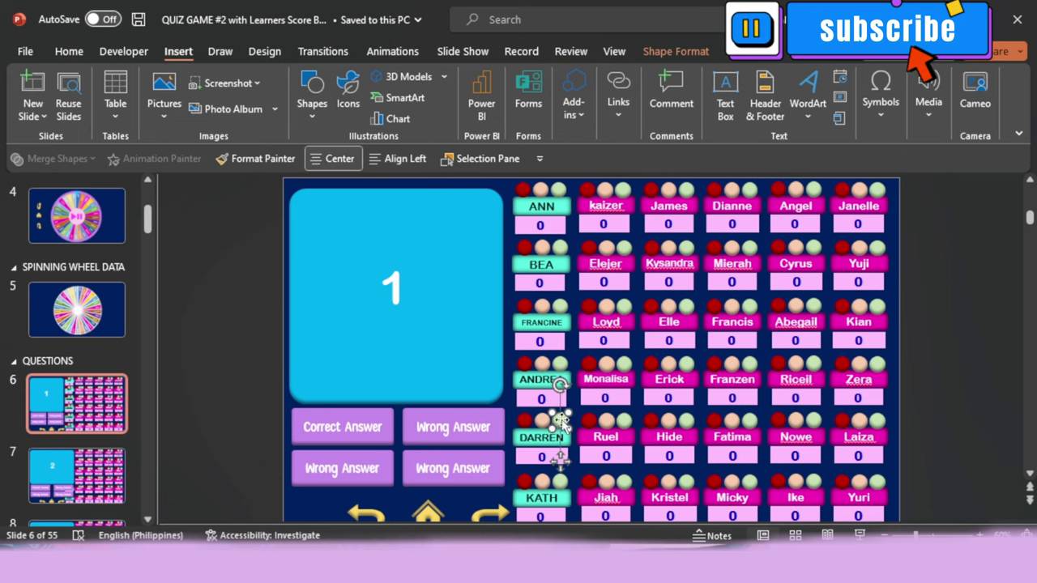
# - Link the red, peach and green circles above the sixth turquoise name to the T36 reset, plus-5 and plus-10 macros
pyautogui.click(525, 482)
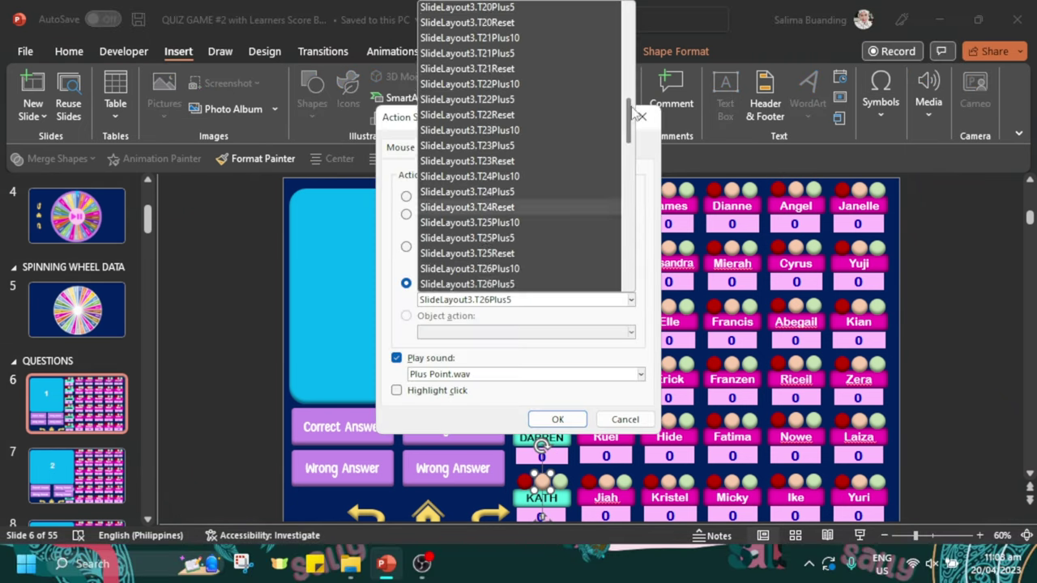
pyautogui.click(558, 420)
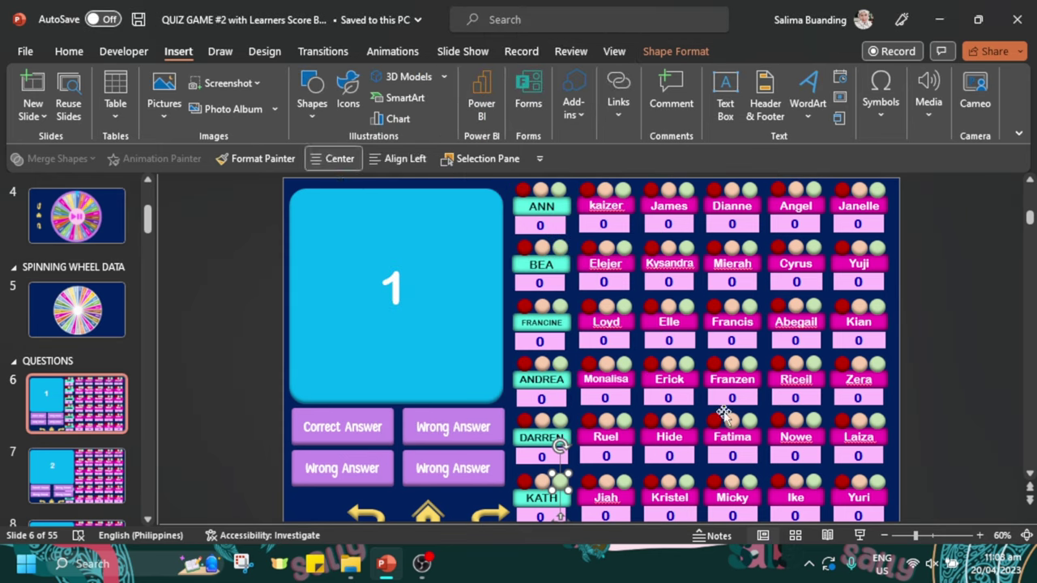
# - Start the slide show from the question 1 slide and test the peach plus-5 circles of all six turquoise names
pyautogui.click(860, 536)
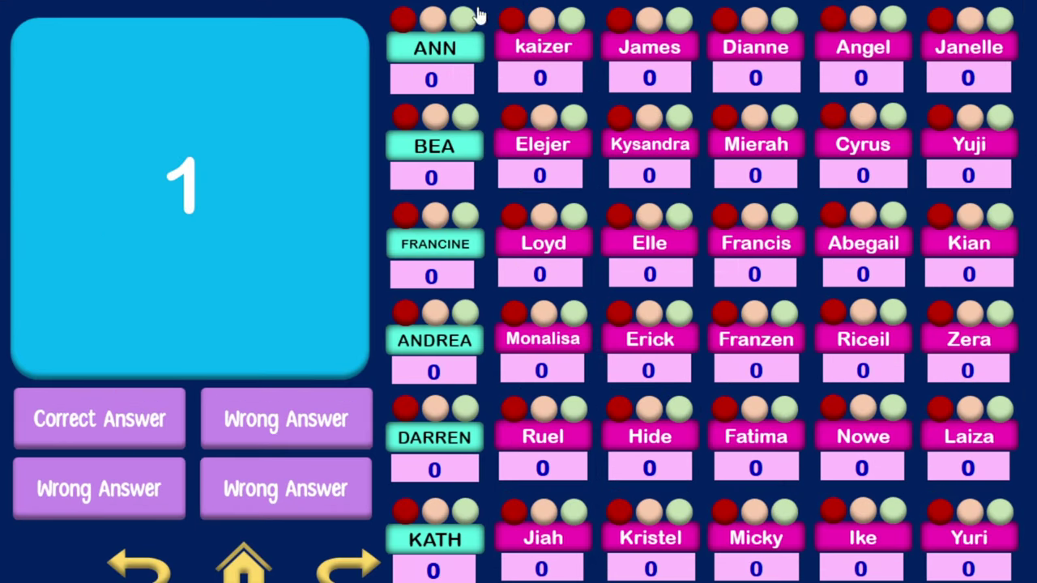
pyautogui.click(436, 25)
pyautogui.click(433, 116)
pyautogui.click(431, 220)
pyautogui.click(436, 316)
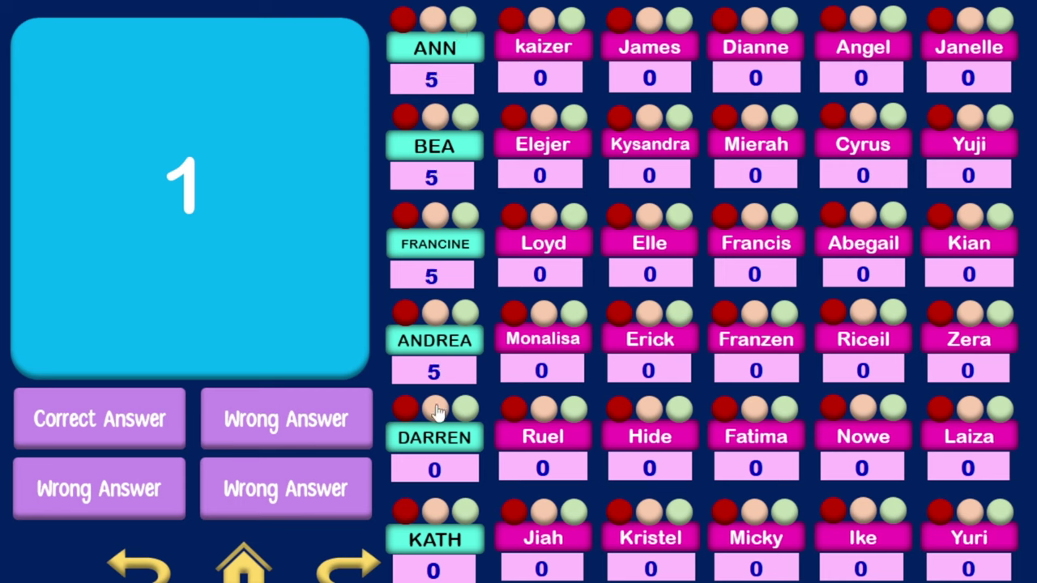
pyautogui.click(435, 411)
pyautogui.click(431, 513)
# - Test the green plus-10 circles of the turquoise names, working from the sixth name up to the first
pyautogui.click(463, 512)
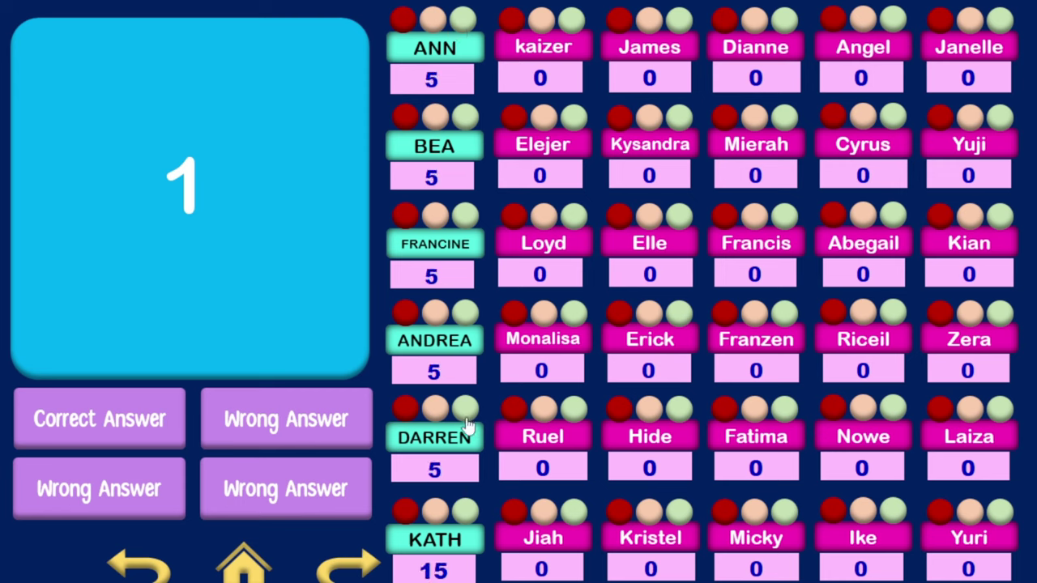
pyautogui.click(465, 409)
pyautogui.click(464, 213)
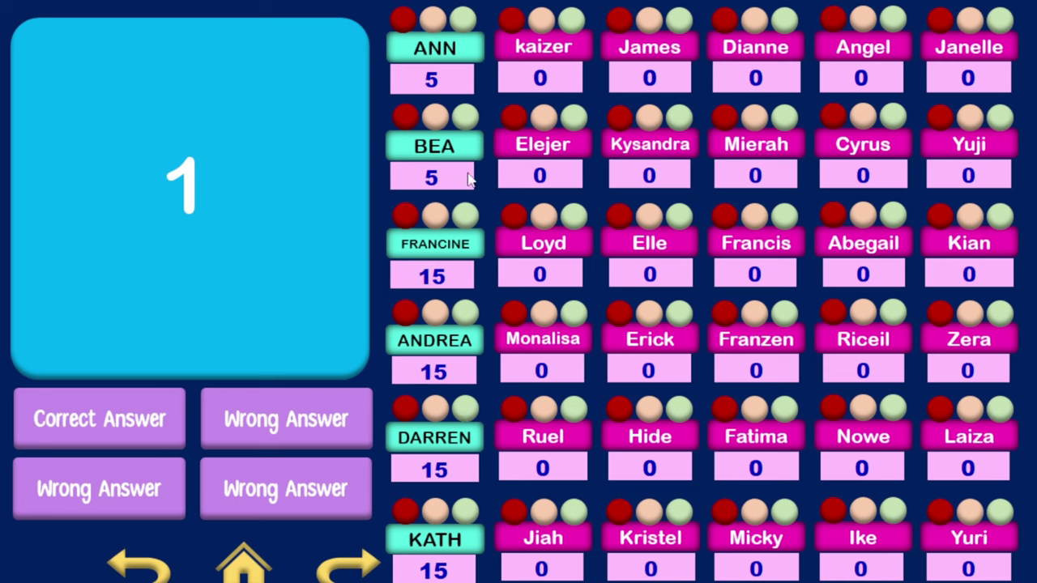
pyautogui.click(464, 20)
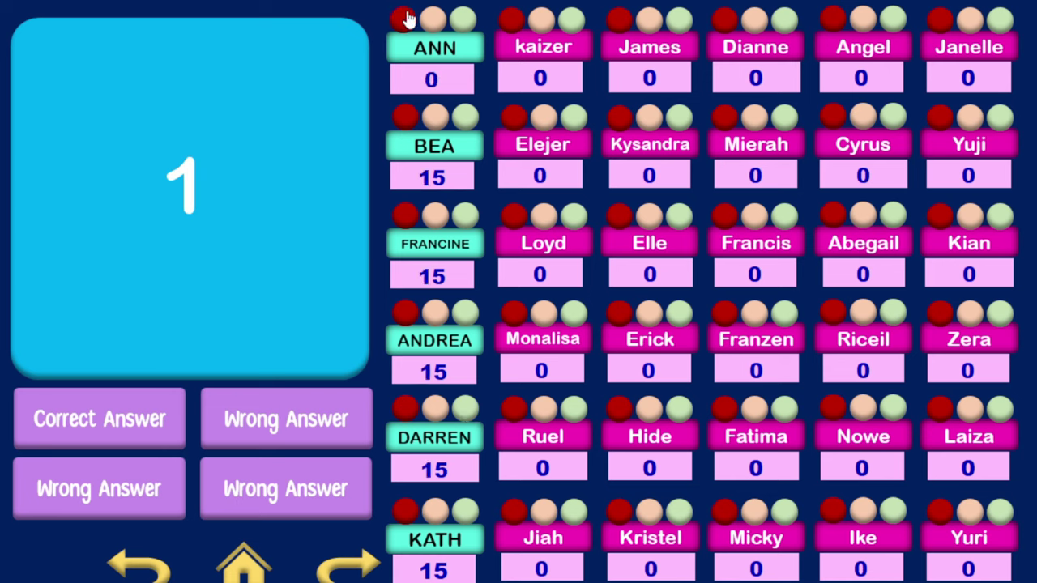
# - Test the red reset circles by resetting the turquoise names' scores to 0
pyautogui.click(404, 117)
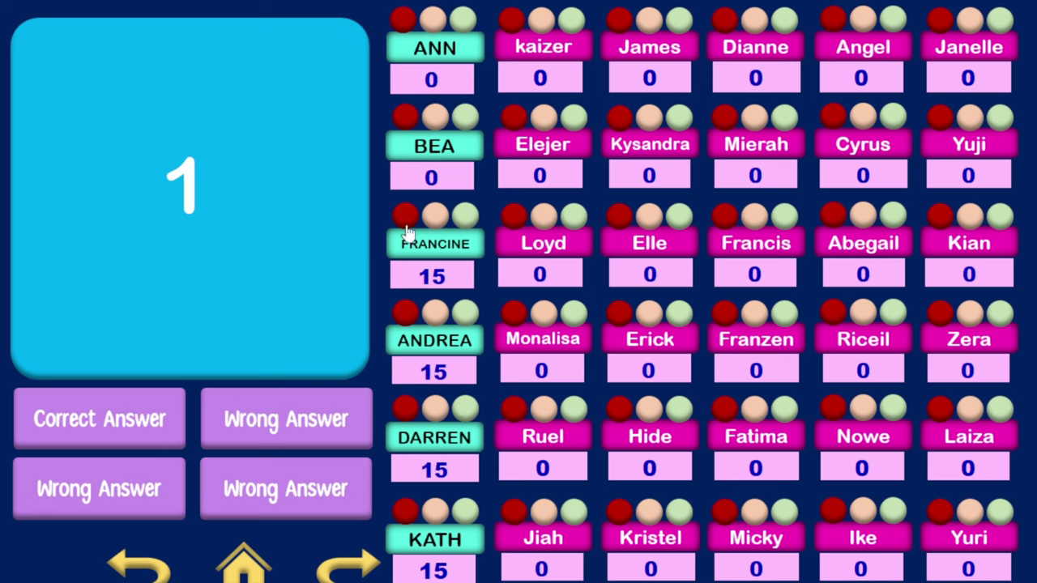
pyautogui.click(404, 312)
pyautogui.click(404, 407)
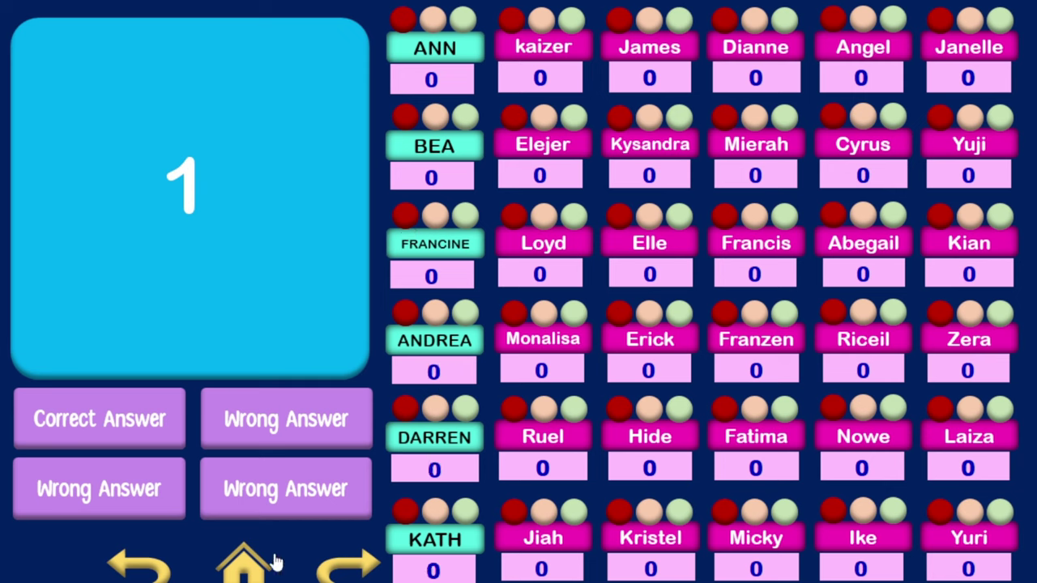
# - Return to the quiz's title slide and start the game from there
pyautogui.click(248, 566)
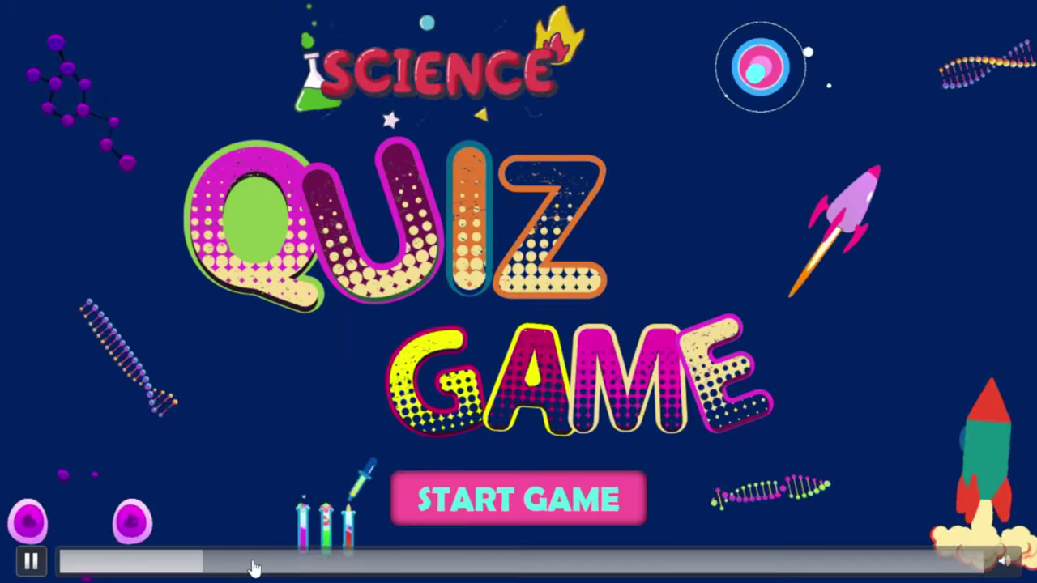
pyautogui.click(558, 500)
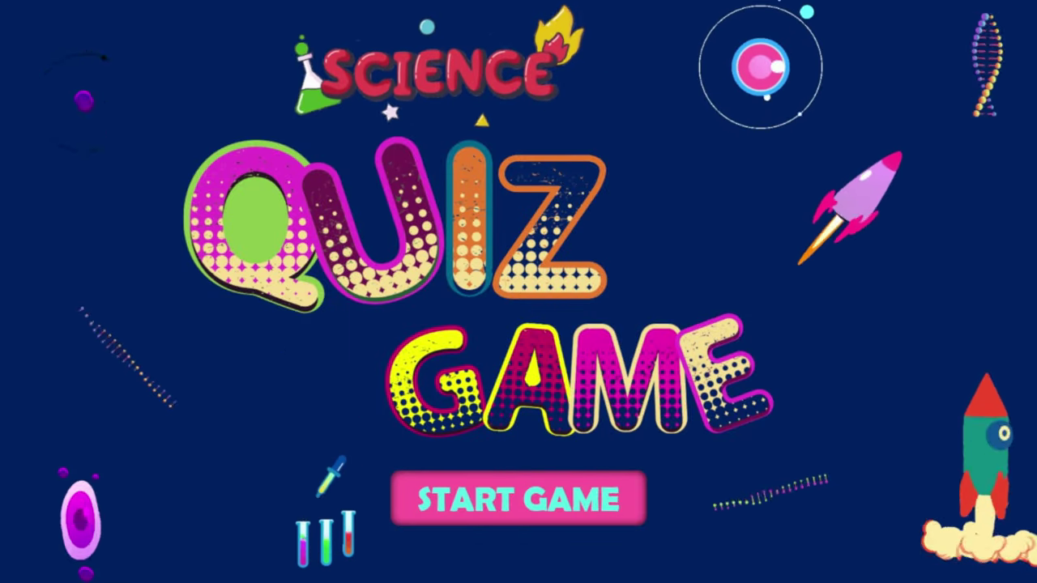